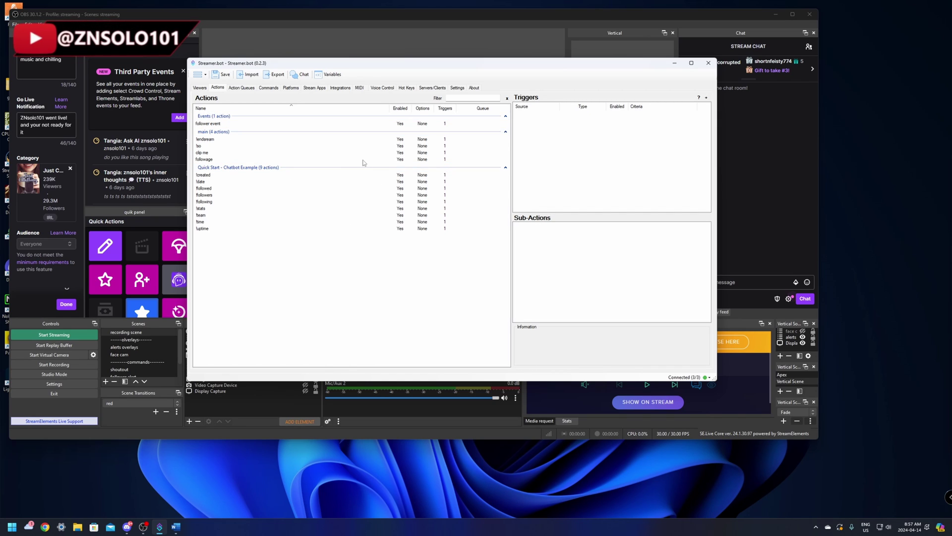
# Step: Start a new action named "Follow alert" in the Actions list
pyautogui.click(216, 90)
pyautogui.rightClick(286, 278)
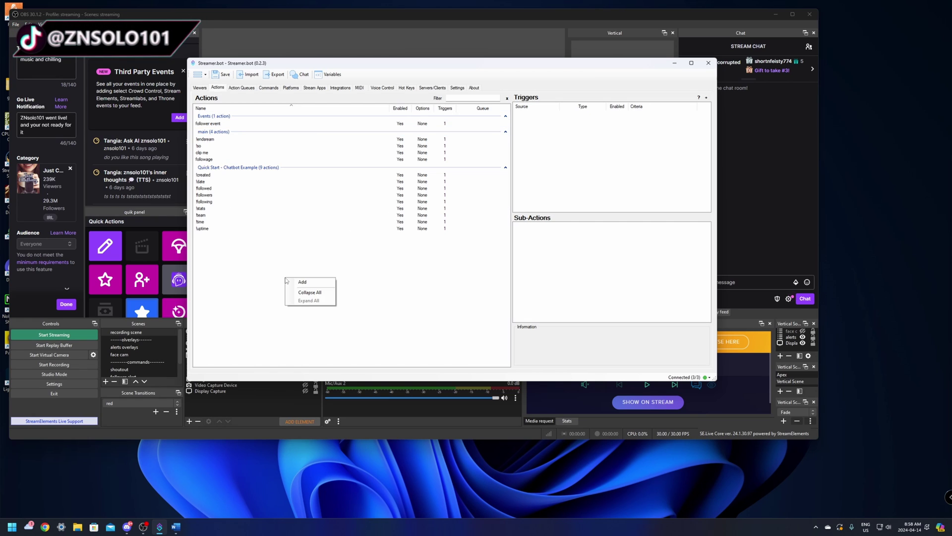
pyautogui.click(309, 284)
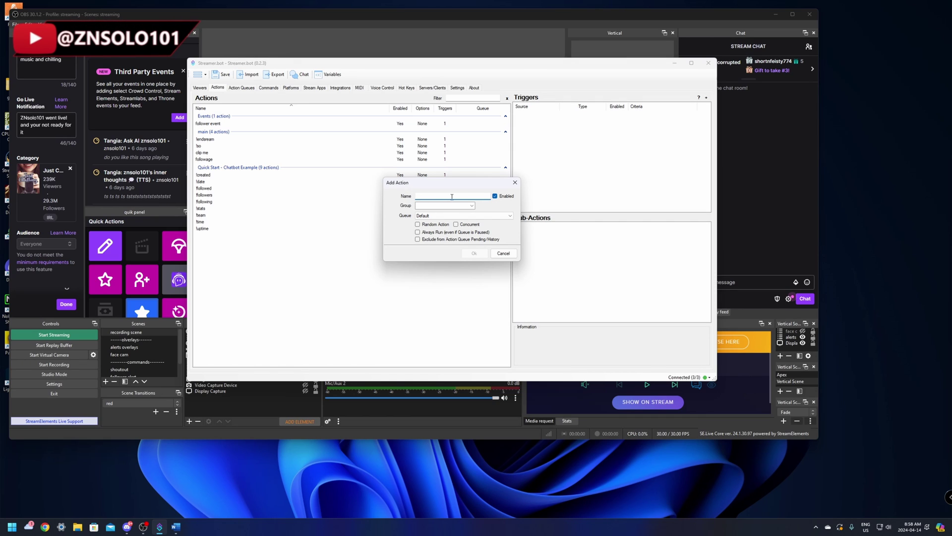
pyautogui.write('Follow alert')
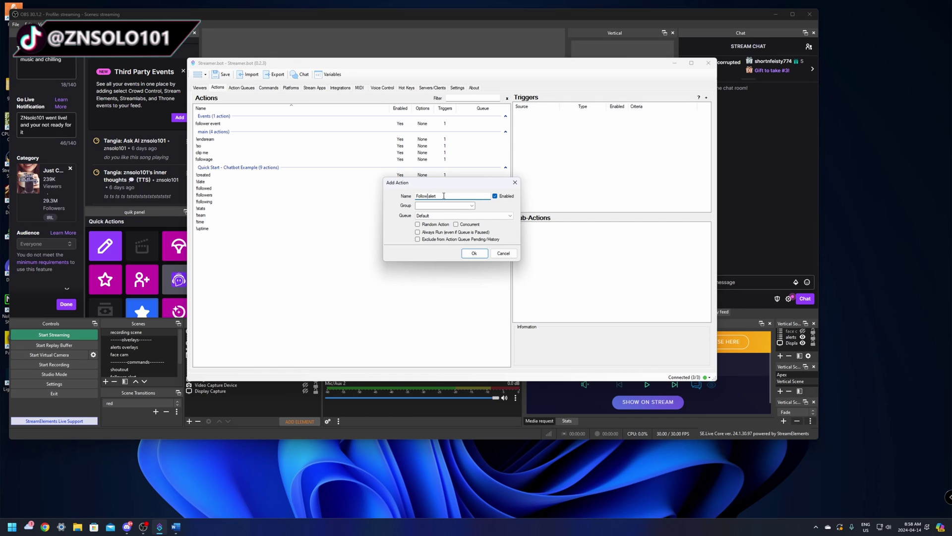
pyautogui.click(472, 205)
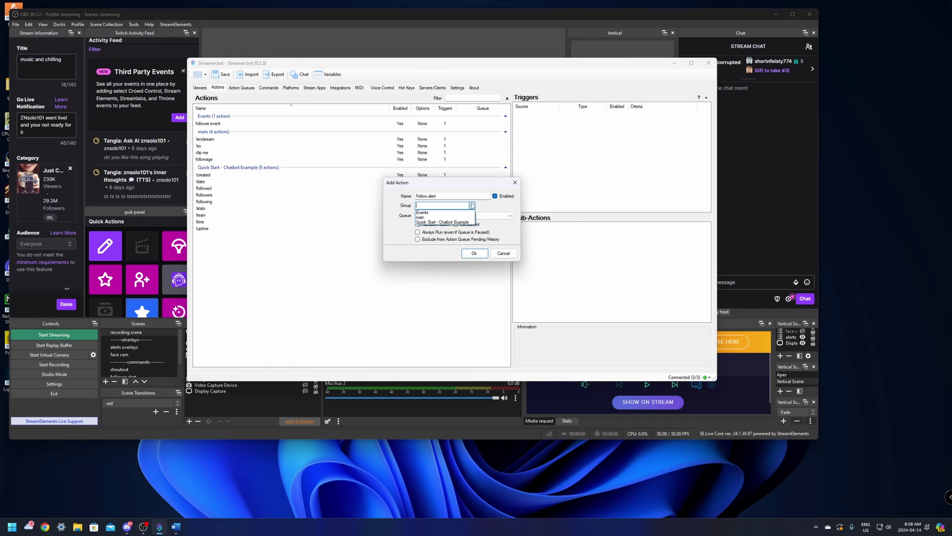
pyautogui.click(424, 213)
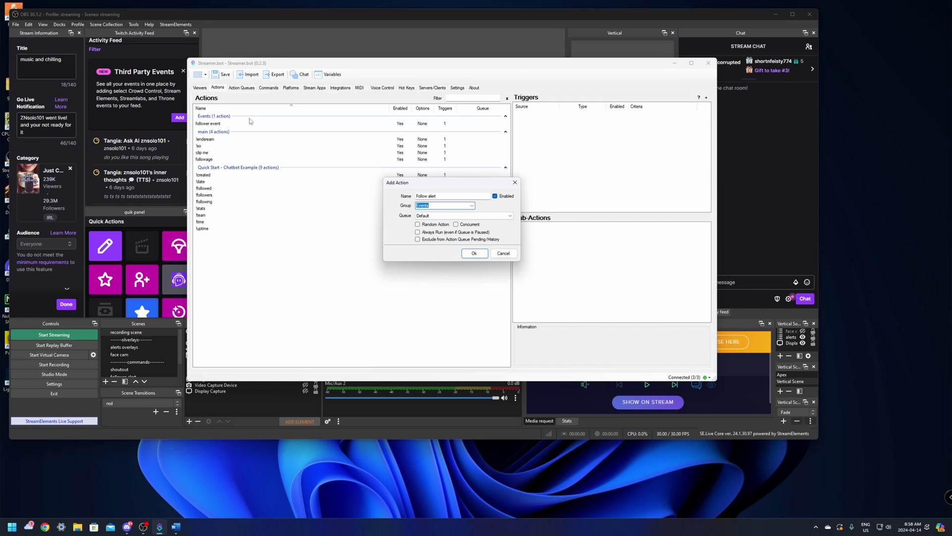
pyautogui.click(472, 205)
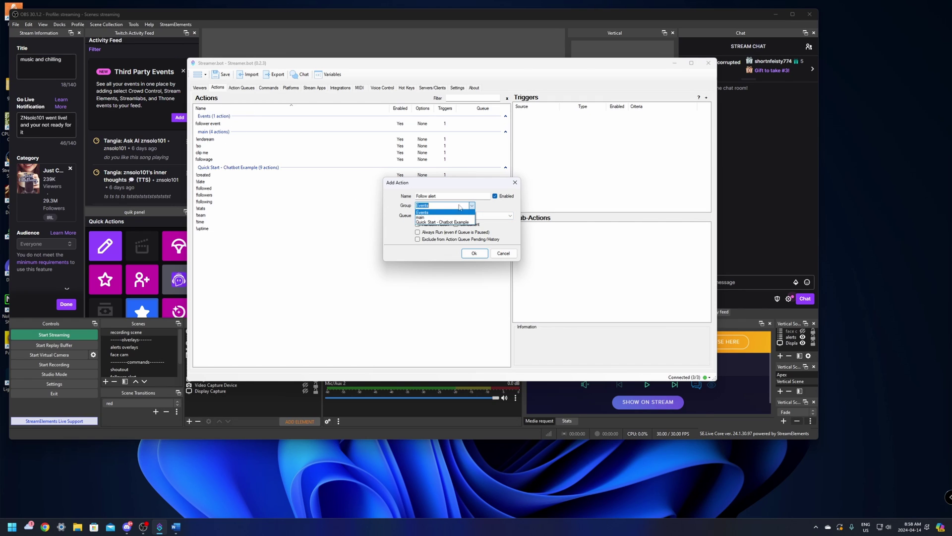
pyautogui.click(439, 211)
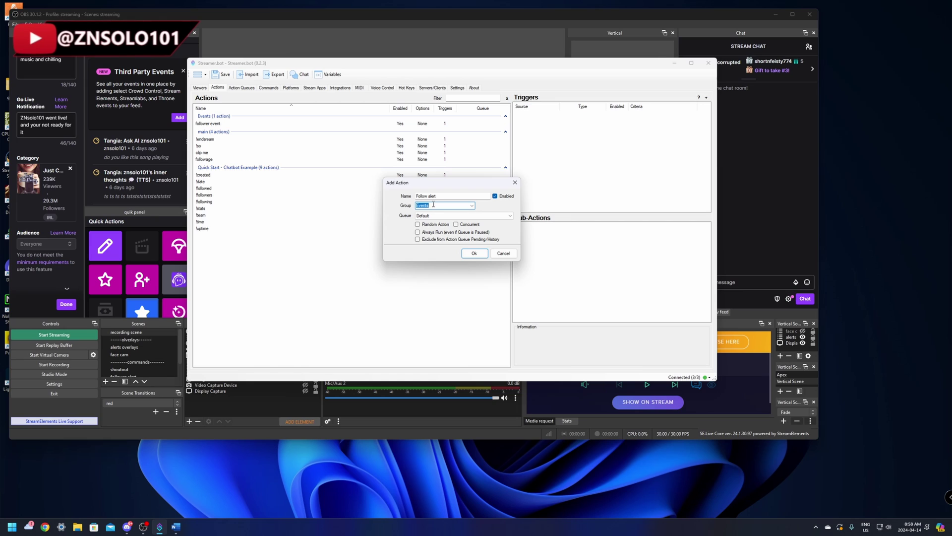
pyautogui.write('dfsfsd')
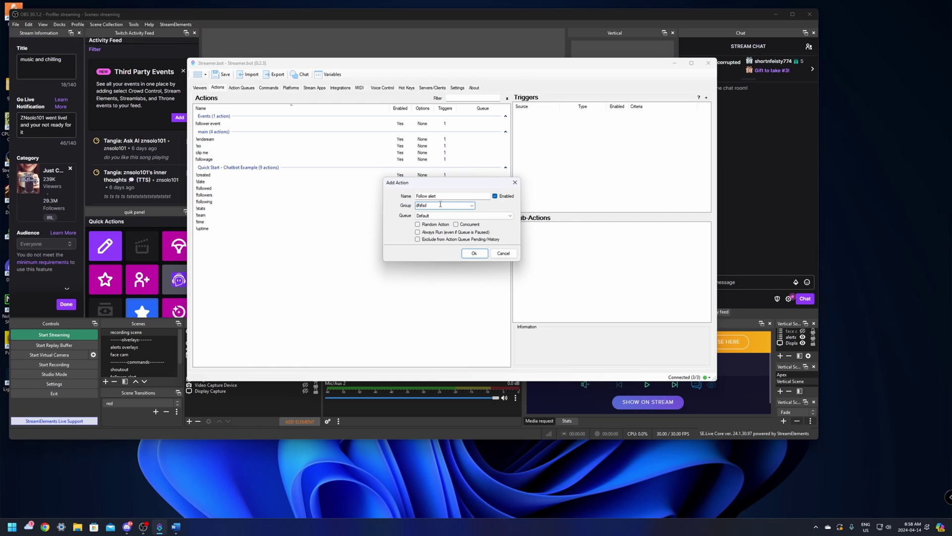
# Step: Assign the new action to the existing Events group and confirm its creation
pyautogui.click(472, 206)
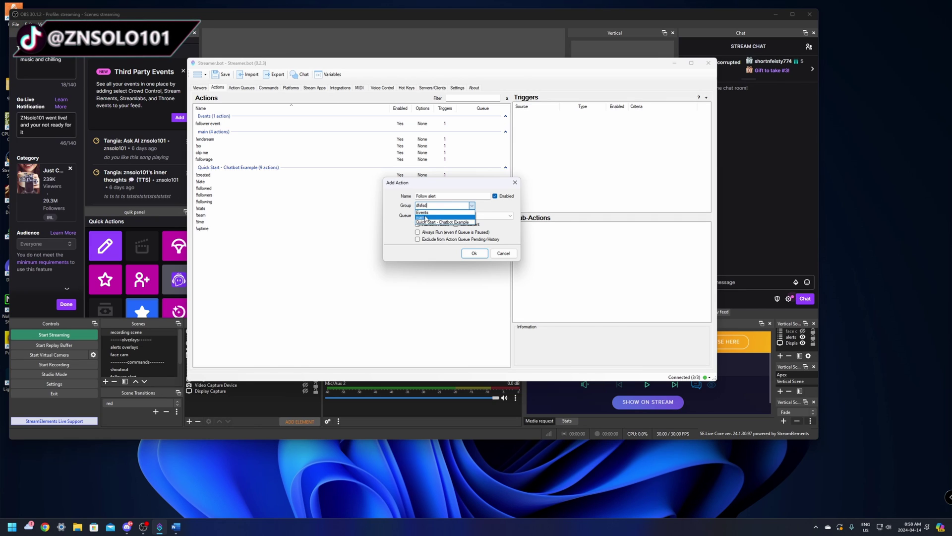
pyautogui.click(422, 212)
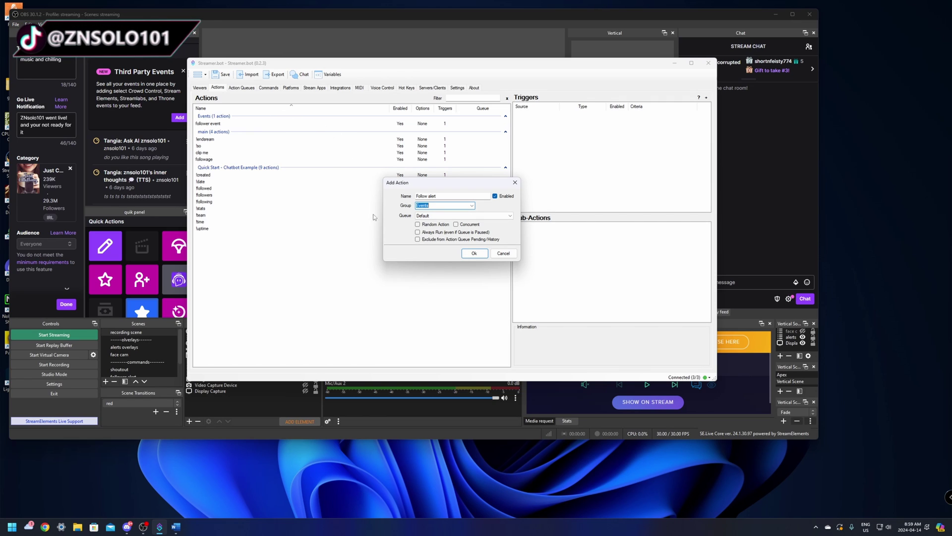
pyautogui.click(468, 253)
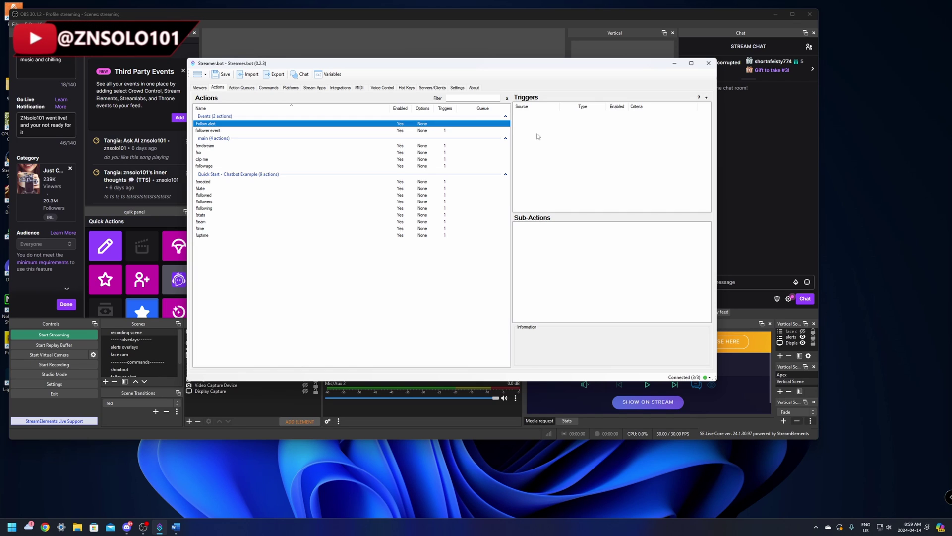
# Step: Add a Twitch channel Follow trigger to the Follow alert action
pyautogui.rightClick(555, 131)
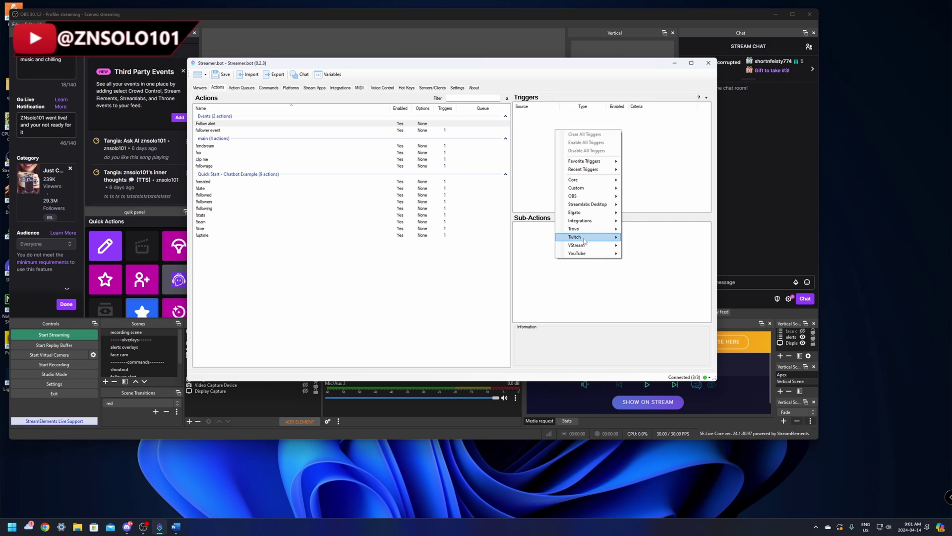
pyautogui.moveTo(584, 240)
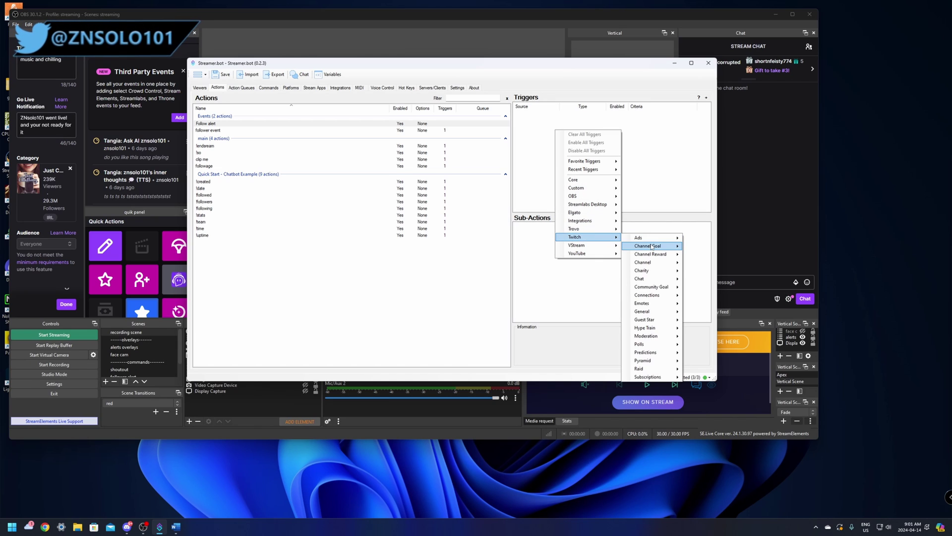
pyautogui.moveTo(656, 263)
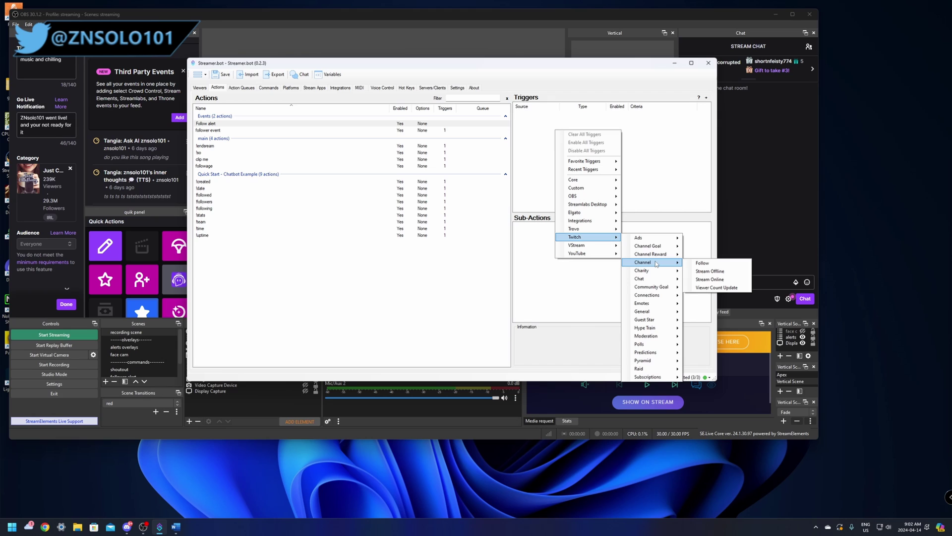
pyautogui.click(701, 266)
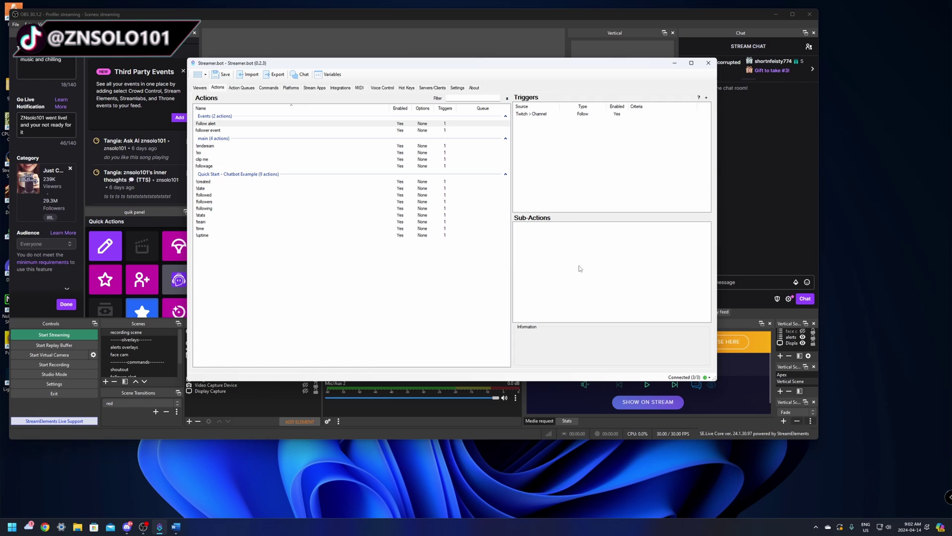
# Step: Add a Twitch Get User Info for Target sub-action to the Follow alert action, with source type User
pyautogui.rightClick(536, 234)
pyautogui.moveTo(587, 340)
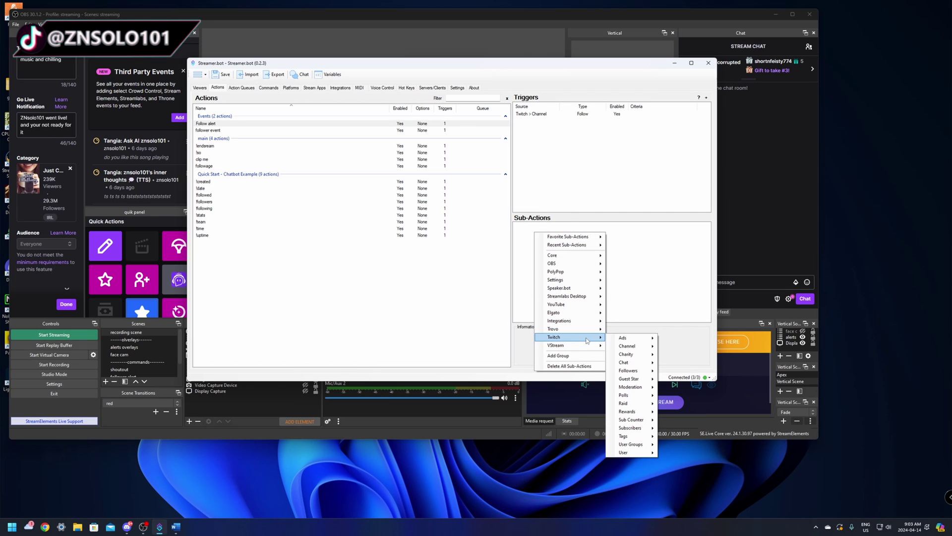
pyautogui.moveTo(639, 456)
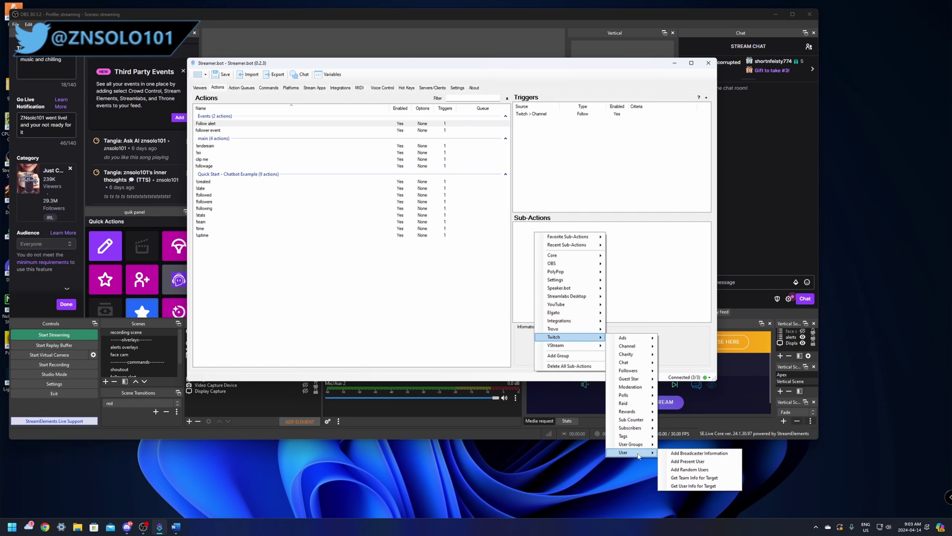
pyautogui.click(694, 486)
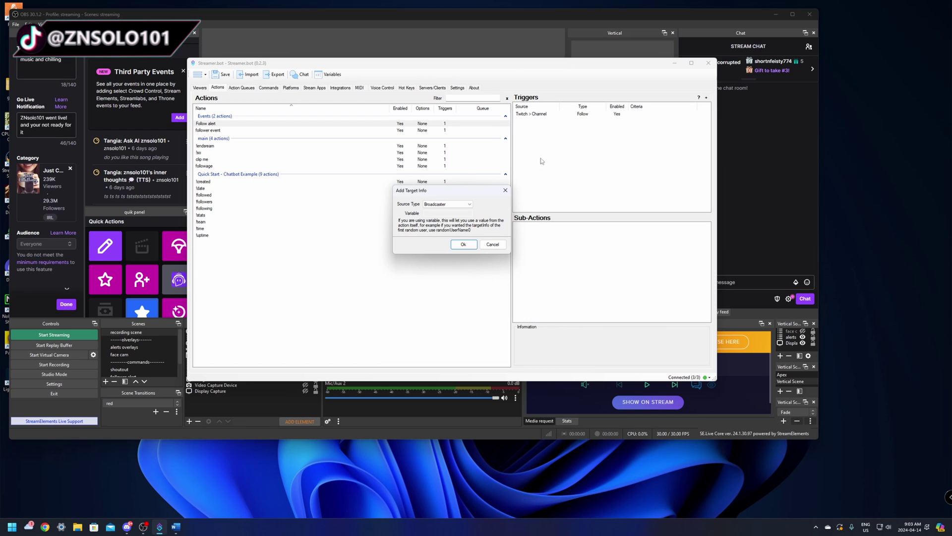
pyautogui.click(447, 204)
pyautogui.click(435, 217)
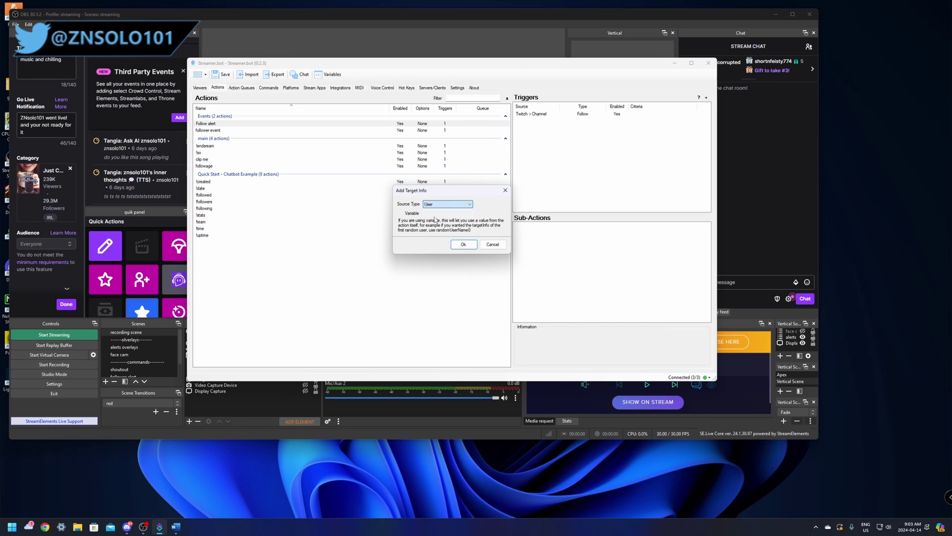
pyautogui.click(462, 244)
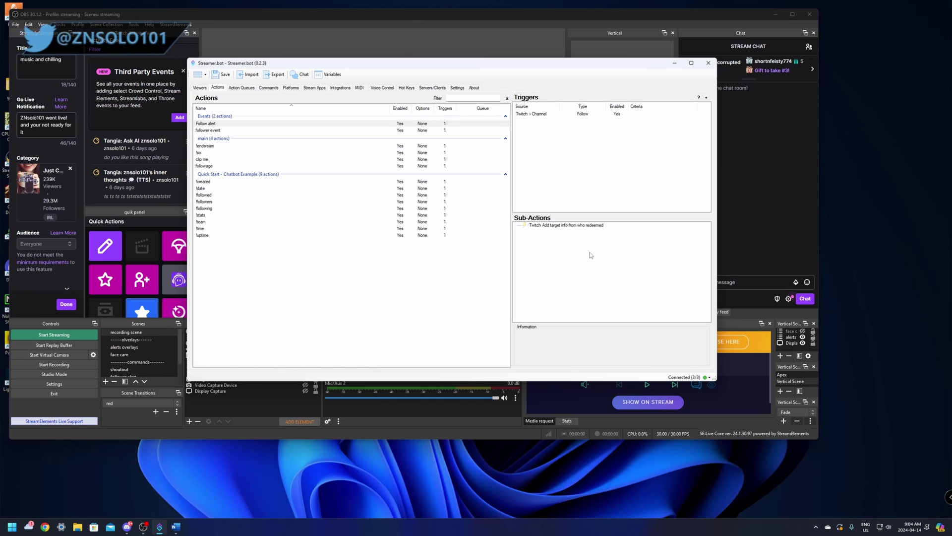
# Step: Switch to OBS and add a new scene named "follow alert"
pyautogui.click(406, 13)
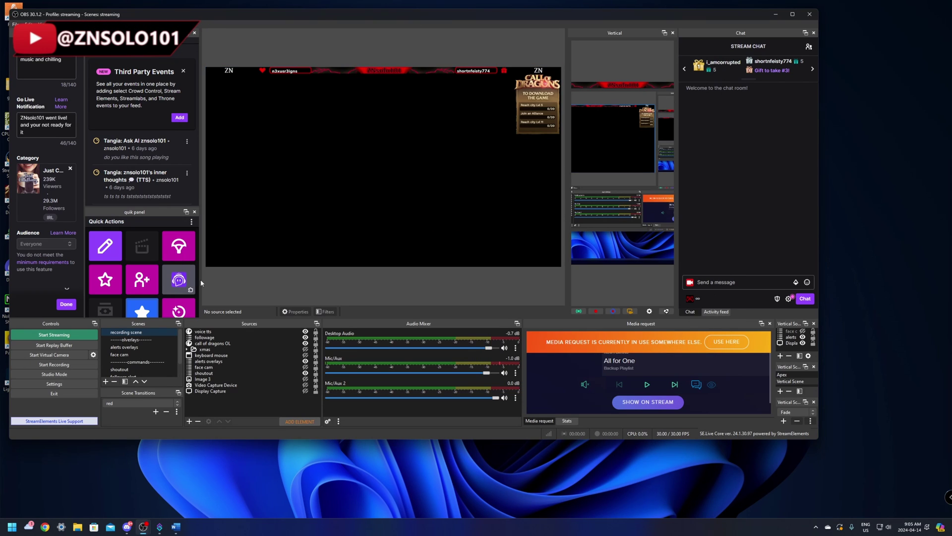
pyautogui.rightClick(160, 370)
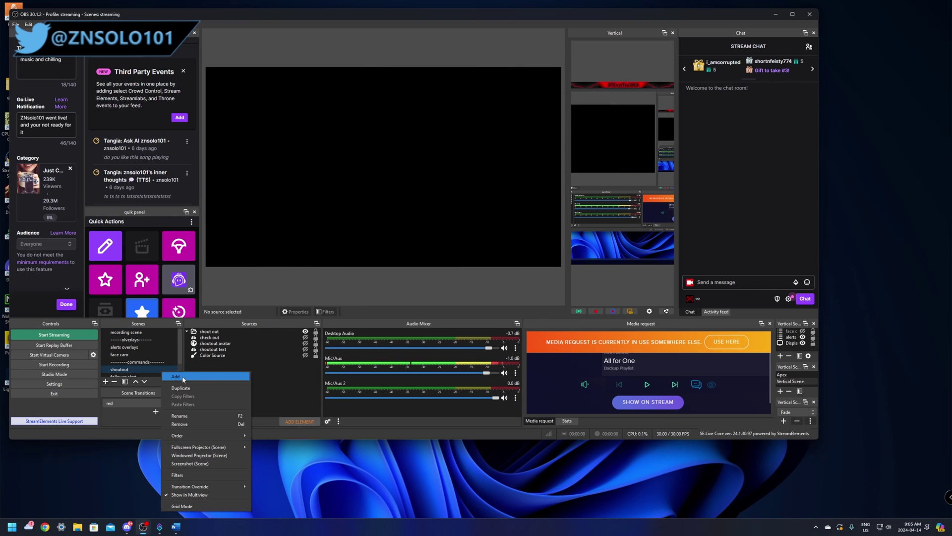
pyautogui.click(183, 377)
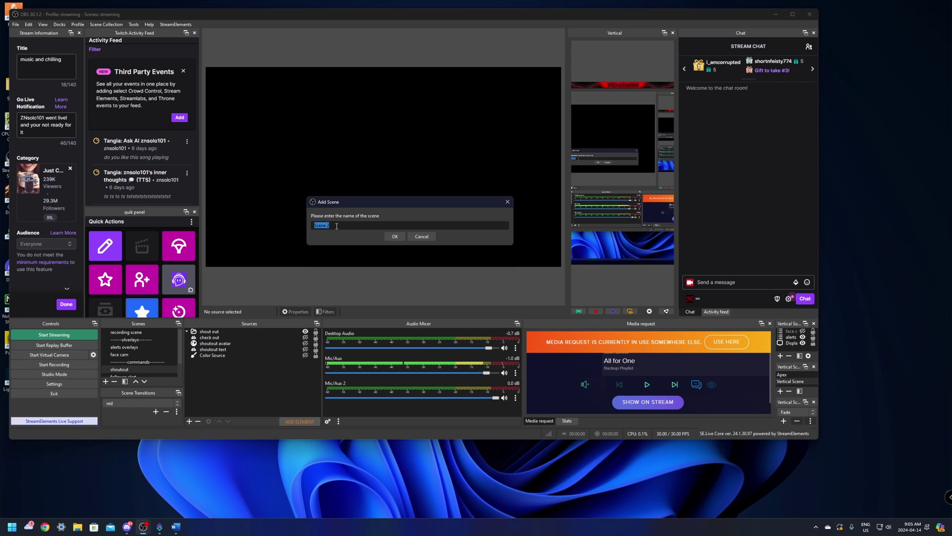
pyautogui.write('follow alert')
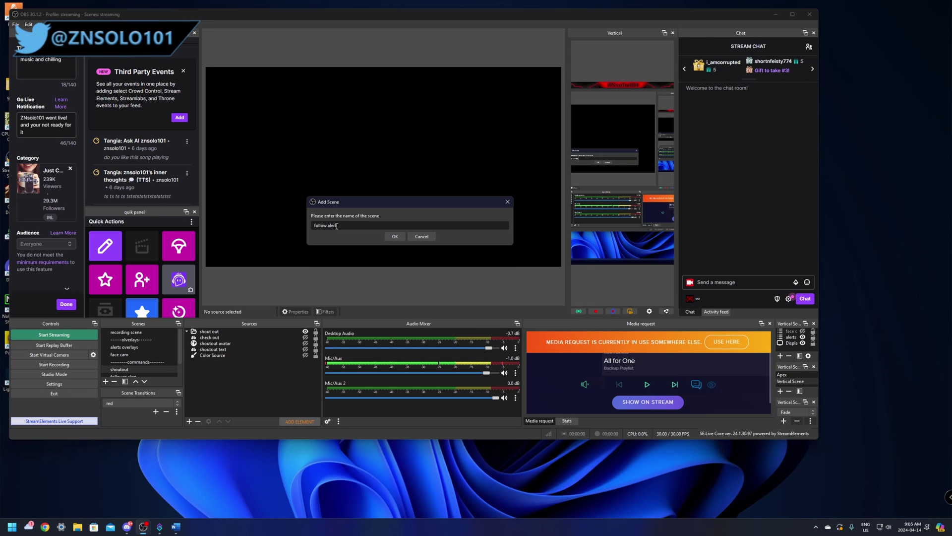
pyautogui.click(395, 235)
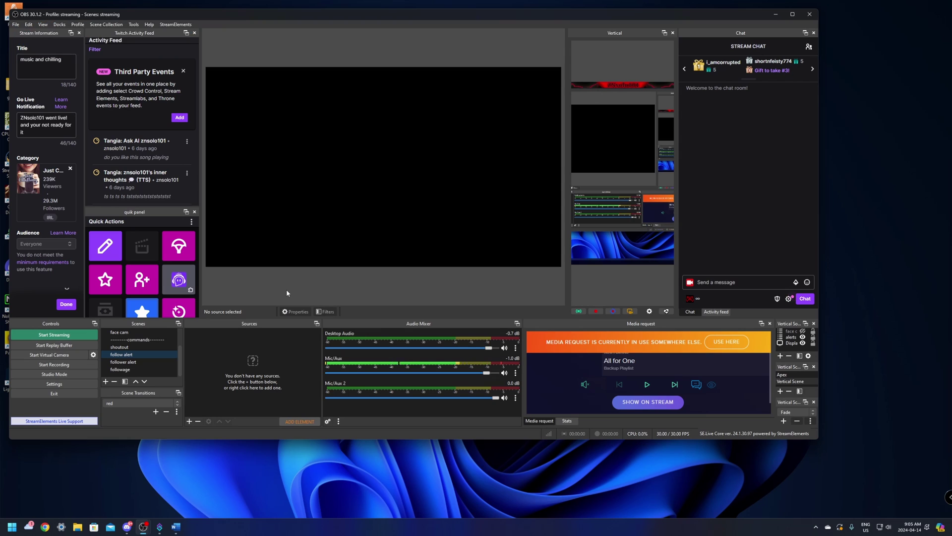
# Step: Create a browser source named "user profile" in the follow alert scene
pyautogui.rightClick(209, 345)
pyautogui.moveTo(226, 349)
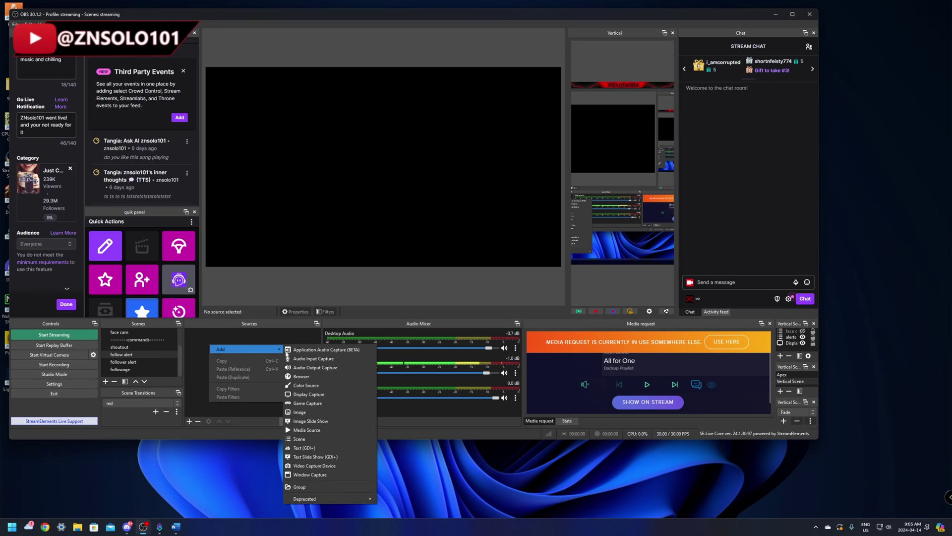
pyautogui.click(307, 377)
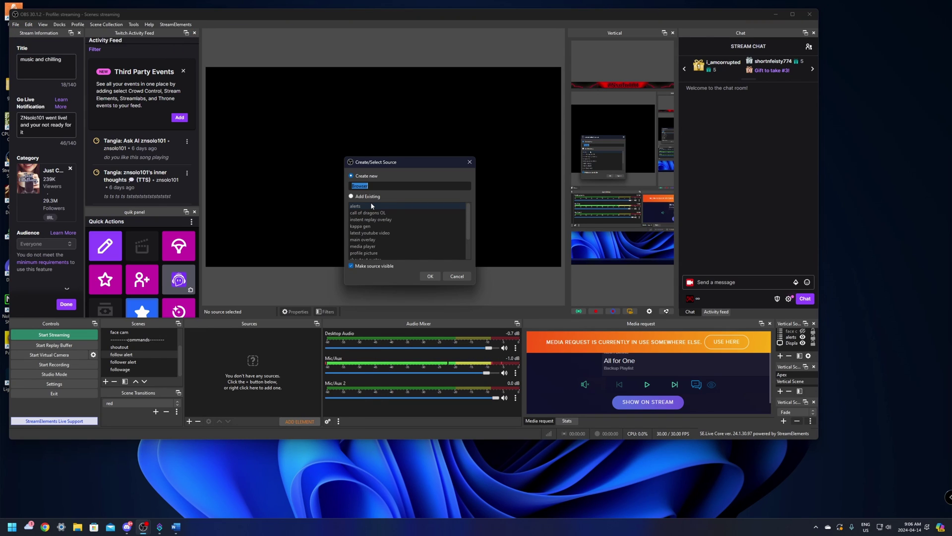
pyautogui.write('user profile')
pyautogui.press('Return')
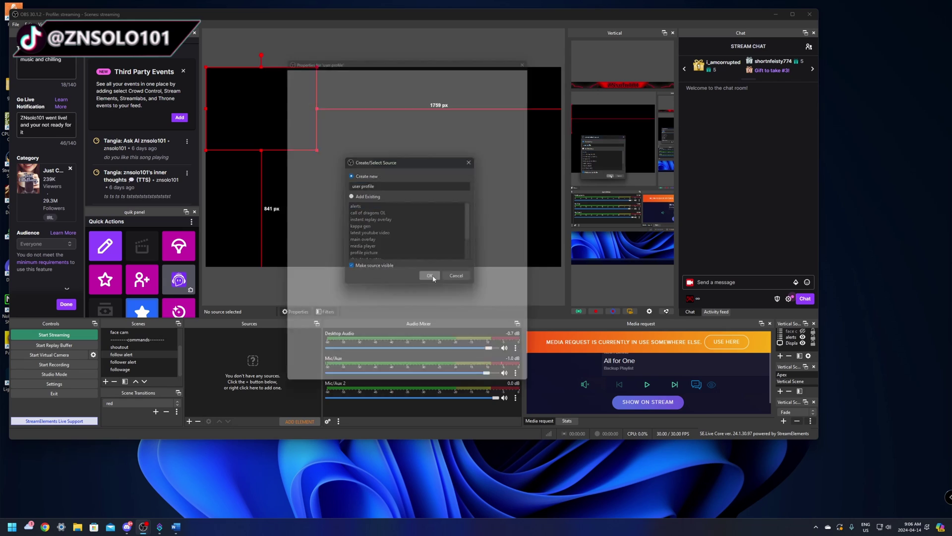
# Step: Set the browser source to 500 by 500, with shutdown when not visible and refresh when the scene becomes active enabled
pyautogui.moveTo(338, 250); pyautogui.dragTo(301, 249)
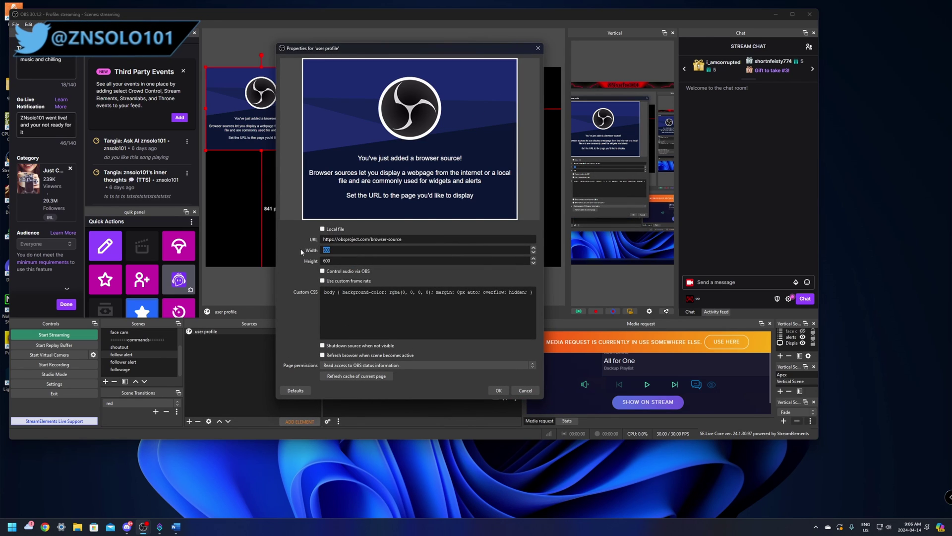
pyautogui.write('500')
pyautogui.press('Tab')
pyautogui.write('500')
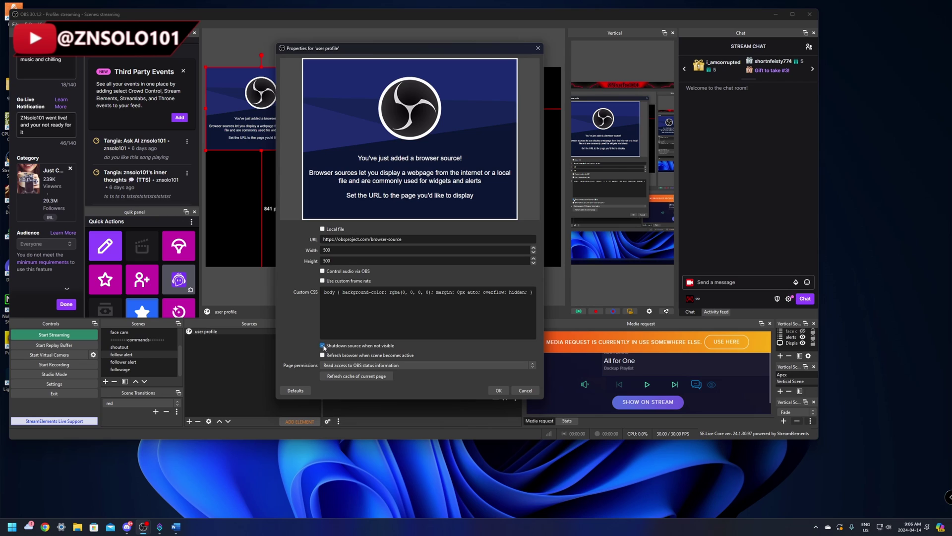
pyautogui.click(326, 355)
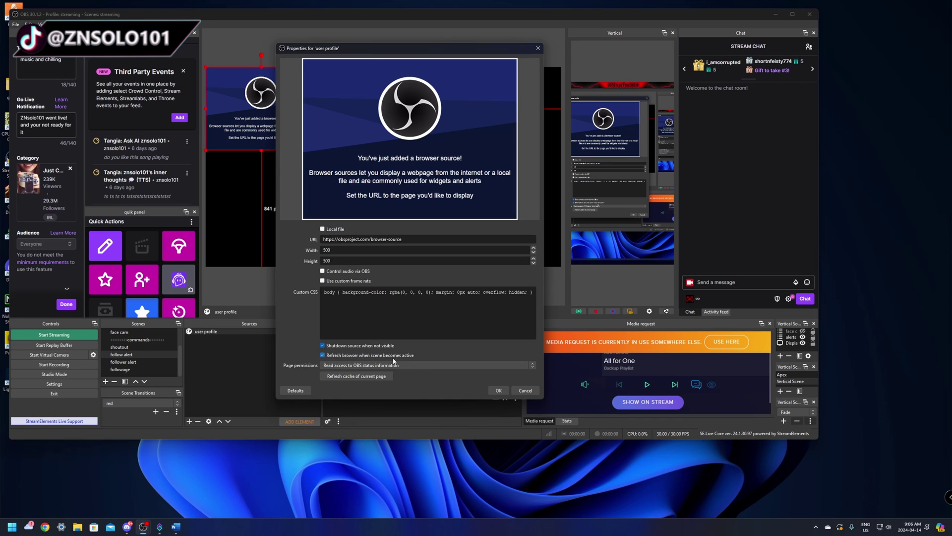
pyautogui.click(497, 390)
# Step: Move the user profile source down from the canvas corner and shrink it to a small square in the left part of the canvas
pyautogui.moveTo(247, 97); pyautogui.dragTo(258, 145)
pyautogui.moveTo(222, 117); pyautogui.dragTo(235, 137)
pyautogui.click(266, 240)
# Step: Add a new Text (GDI+) source named "username" to the follow alert scene
pyautogui.rightClick(208, 353)
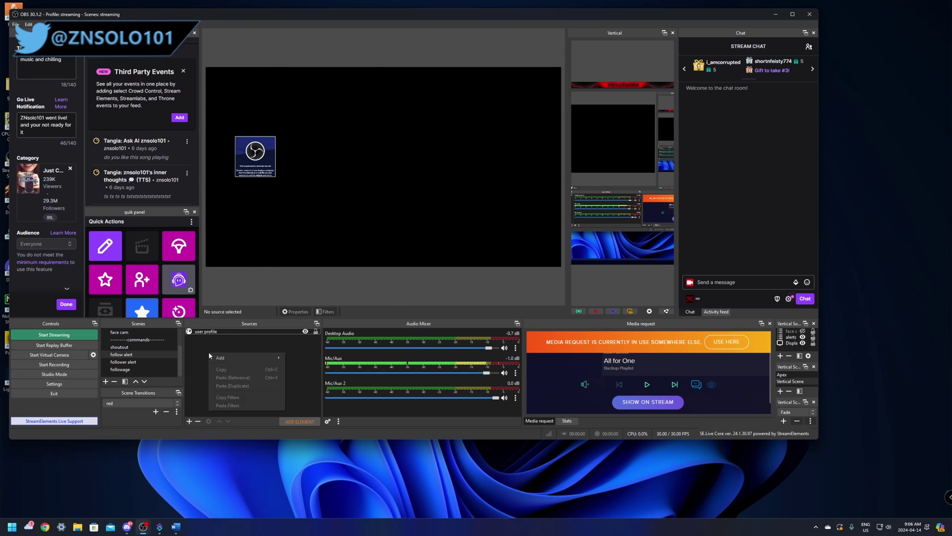
pyautogui.moveTo(222, 359)
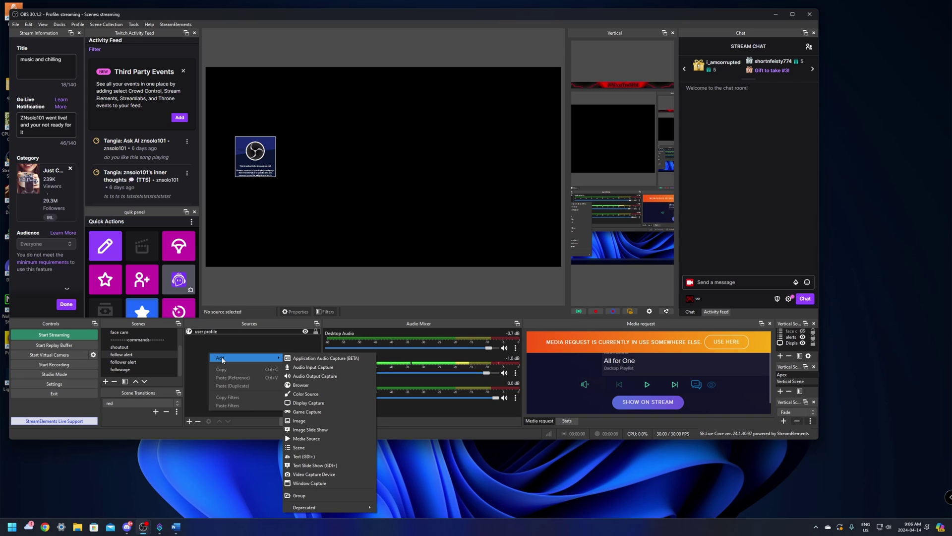
pyautogui.click(295, 458)
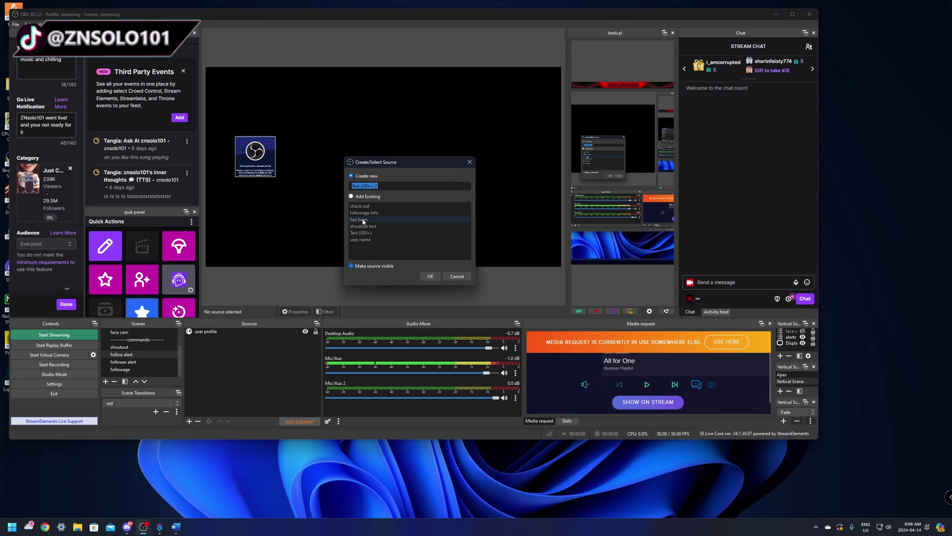
pyautogui.write('user name')
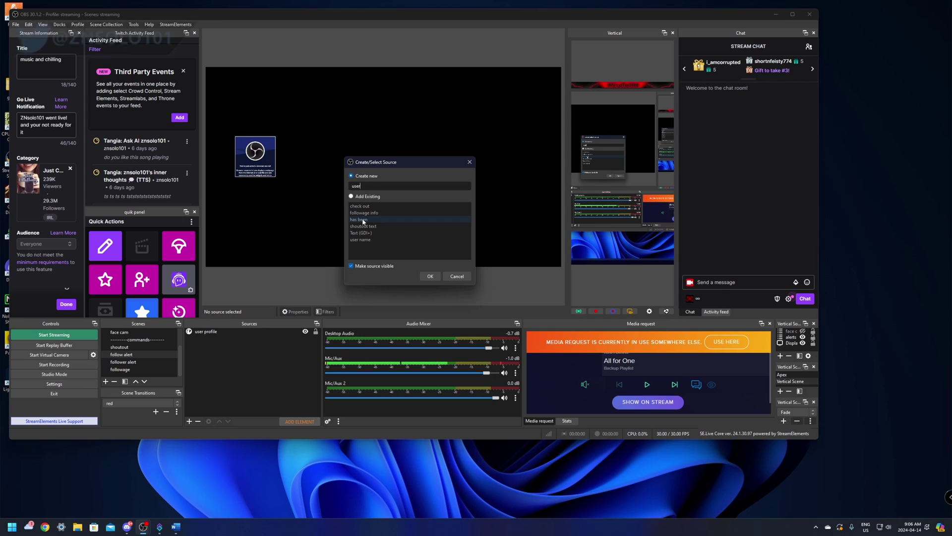
pyautogui.click(430, 277)
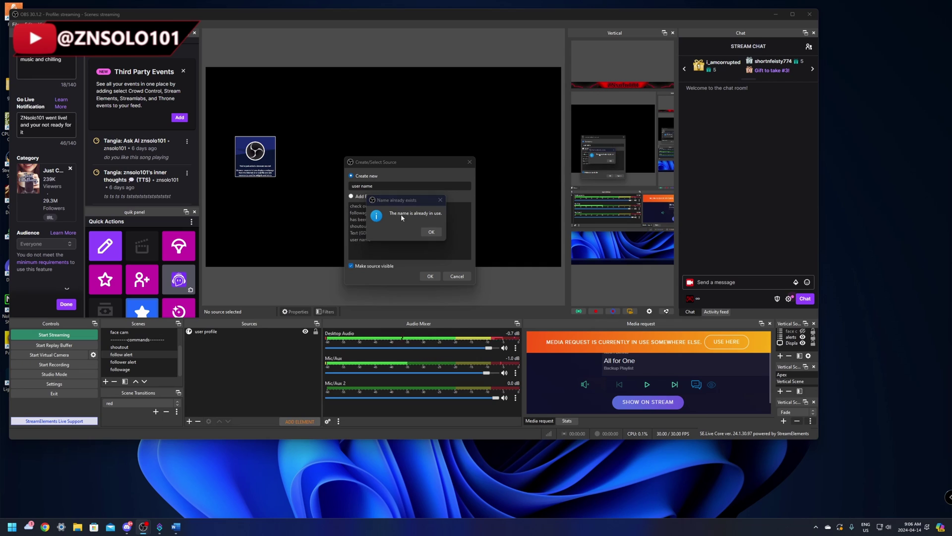
pyautogui.click(431, 231)
pyautogui.click(430, 277)
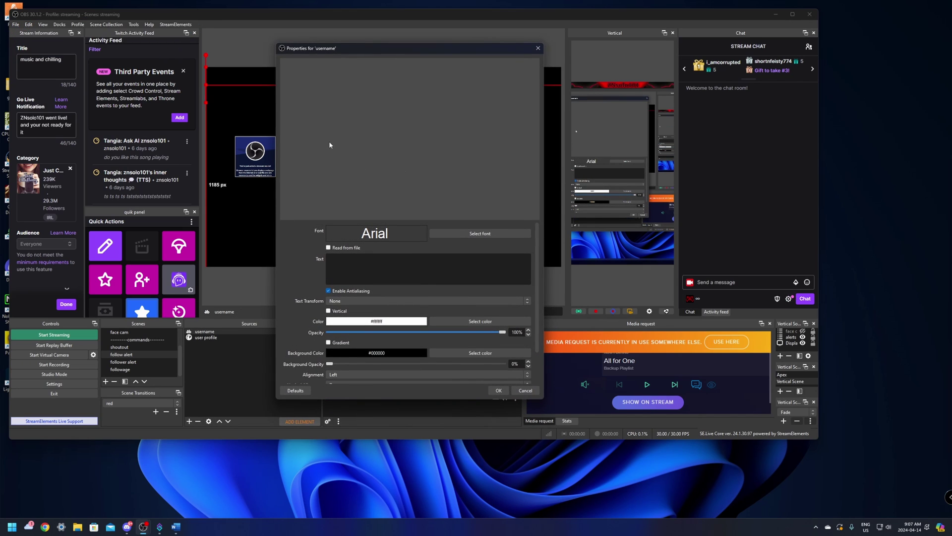
# Step: Fill the username source with the streamer's channel handle as placeholder text, keeping the Arial font
pyautogui.click(474, 233)
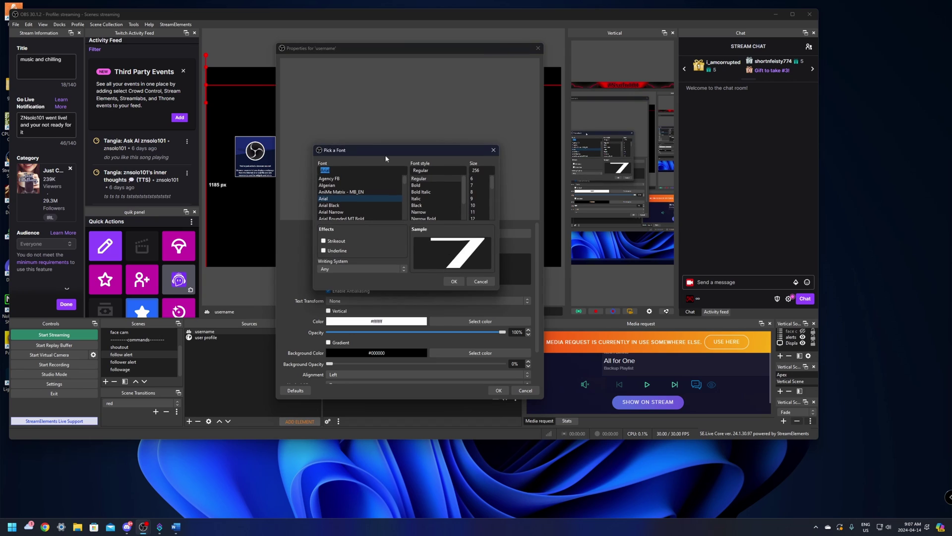
pyautogui.click(493, 149)
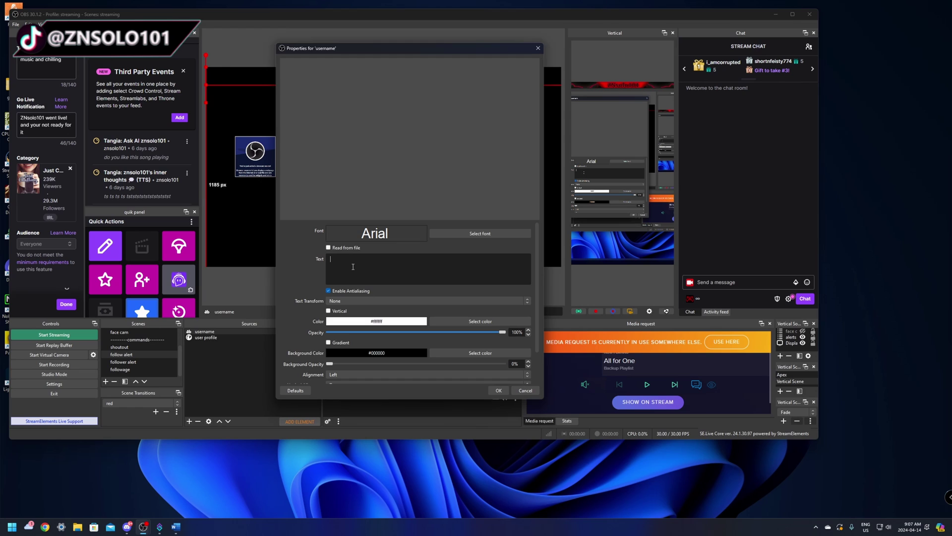
pyautogui.write('znsolo101')
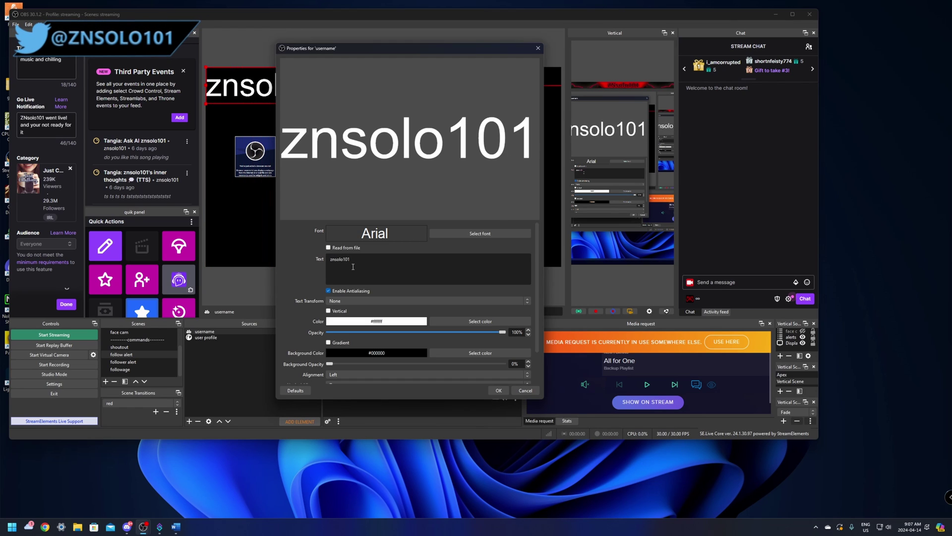
pyautogui.click(498, 390)
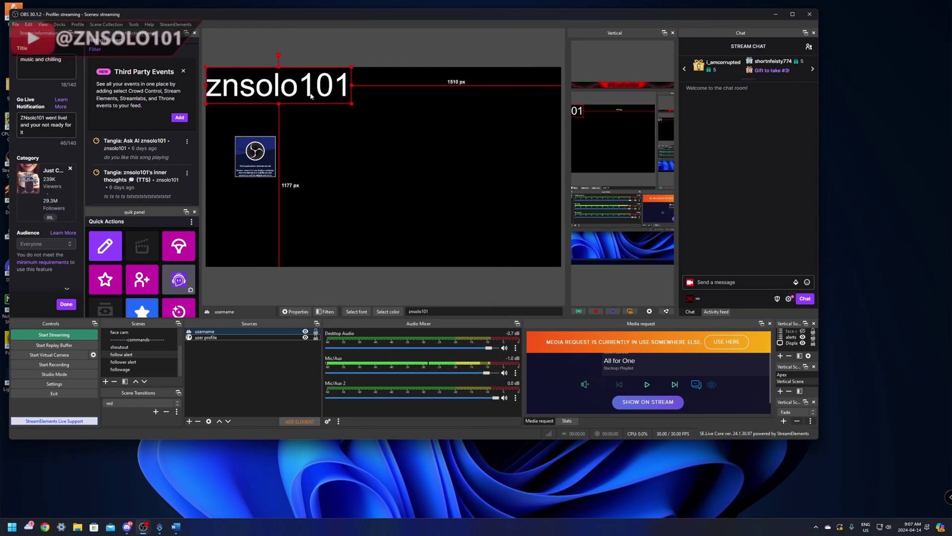
# Step: Add a second Text (GDI+) source named "follow" with the text "followed"
pyautogui.rightClick(237, 369)
pyautogui.moveTo(253, 376)
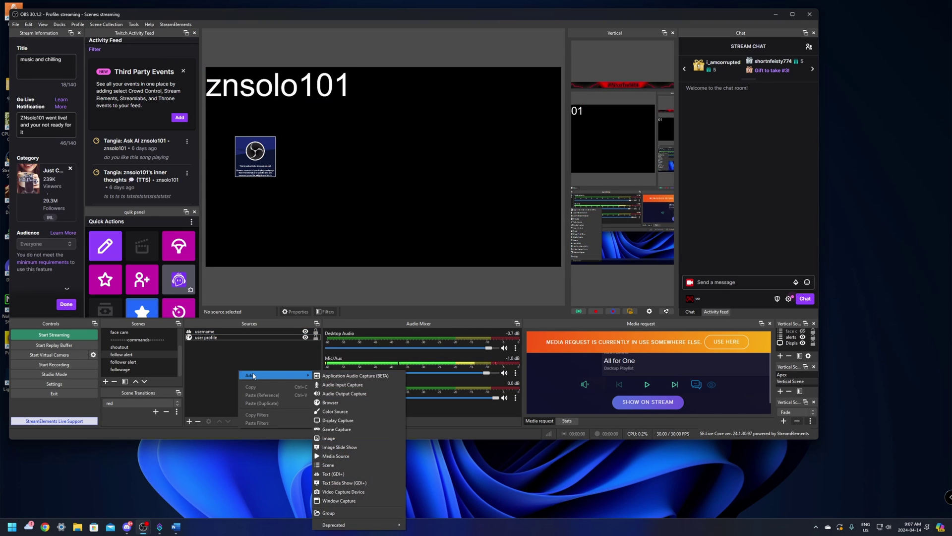
pyautogui.click(334, 474)
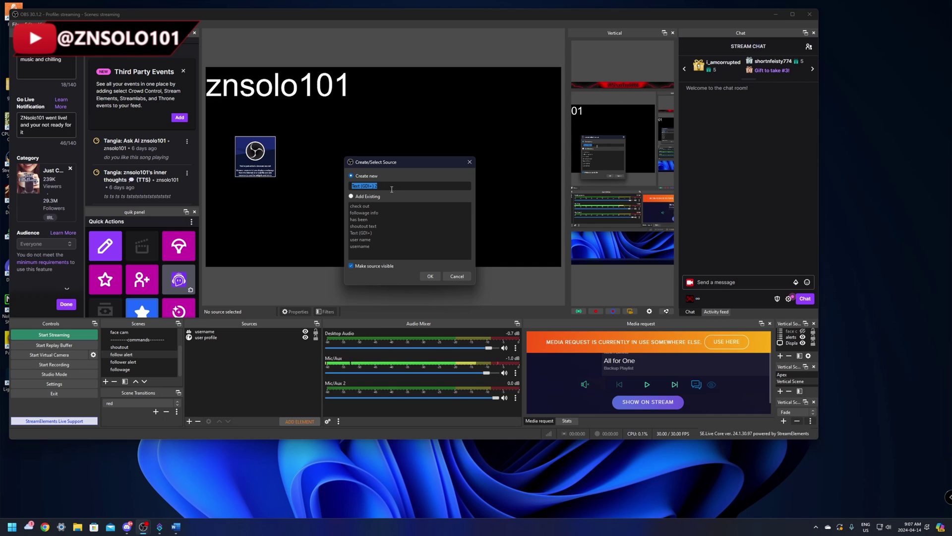
pyautogui.write('follo')
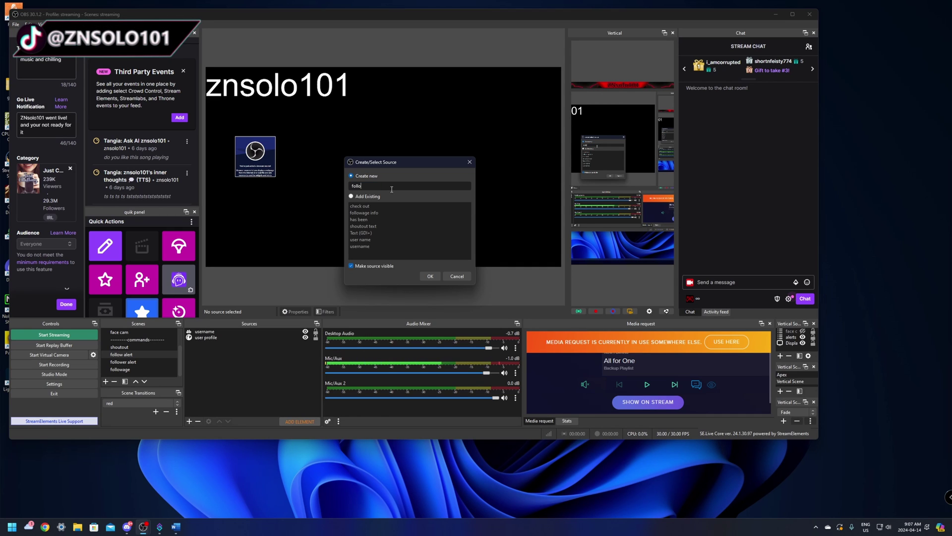
pyautogui.write('w')
pyautogui.click(430, 276)
pyautogui.write('fo')
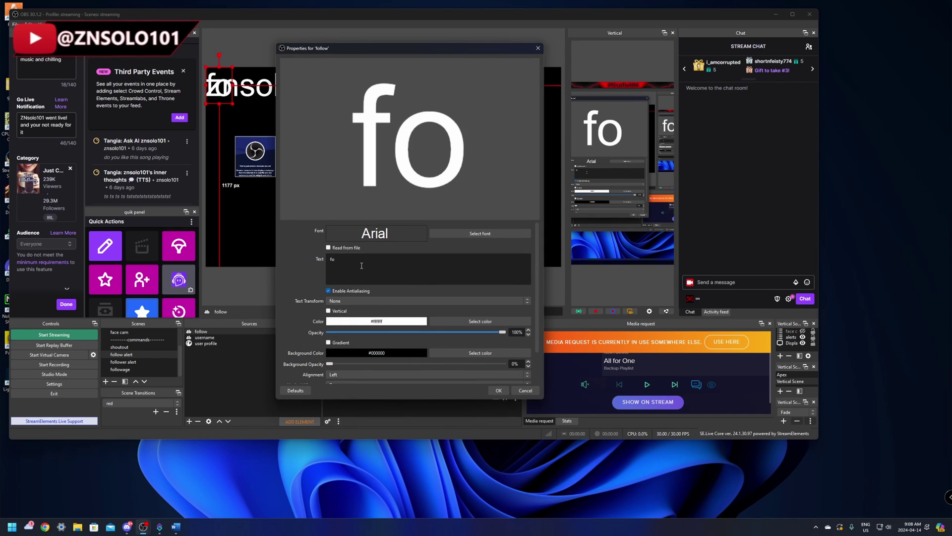
pyautogui.write('llowed')
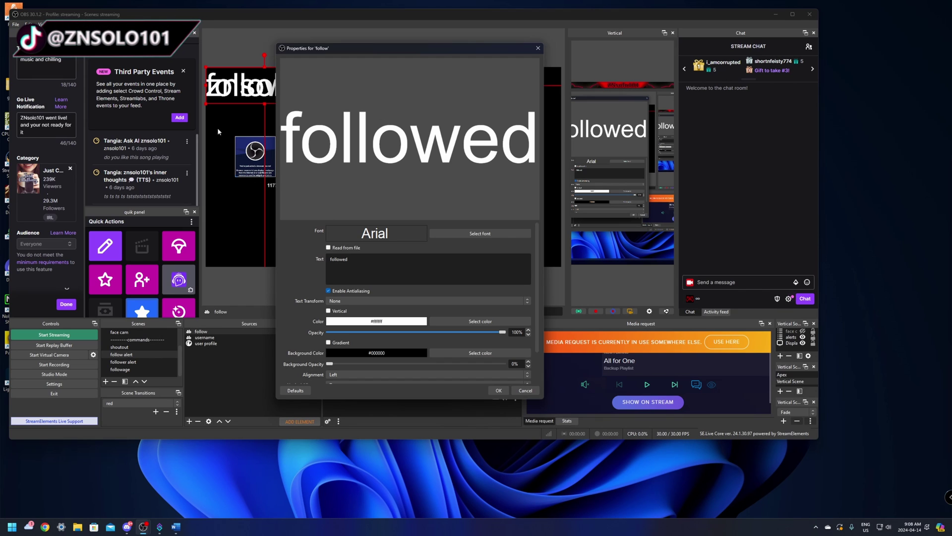
pyautogui.click(498, 390)
# Step: Shrink both text sources and stack them above the user profile square, username over "followed", in the left part of the canvas
pyautogui.moveTo(265, 99); pyautogui.dragTo(272, 130)
pyautogui.click(355, 184)
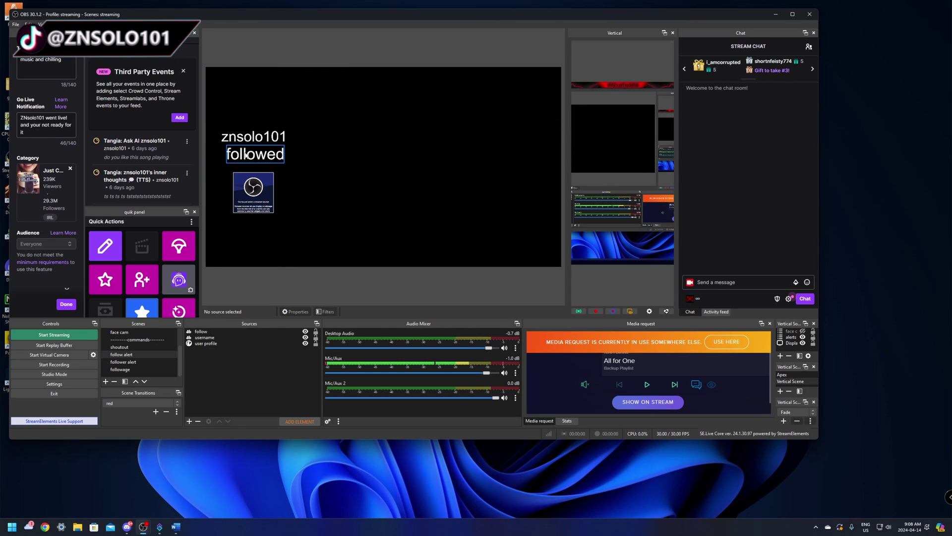
pyautogui.click(222, 370)
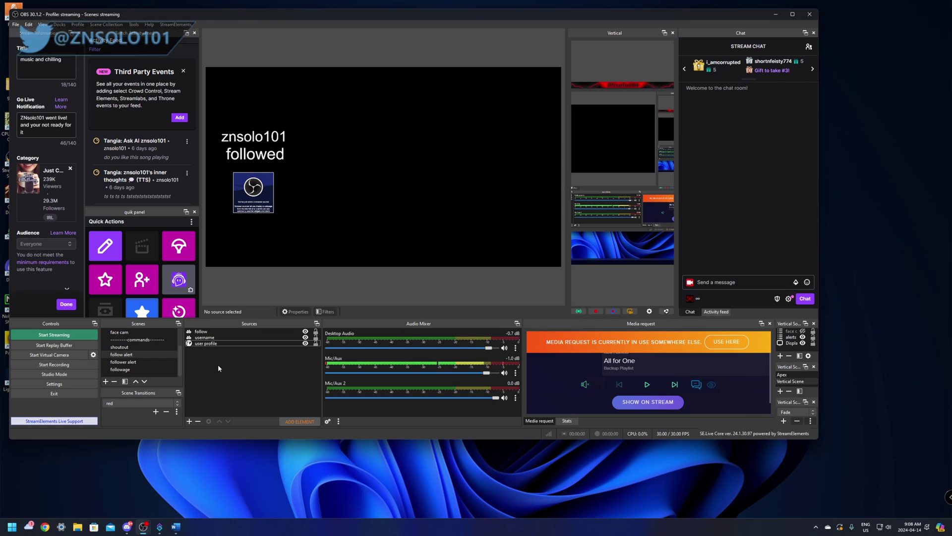
# Step: Add a color source named "dark panel" with its default size and place it beneath the other sources in the scene
pyautogui.rightClick(219, 367)
pyautogui.moveTo(231, 374)
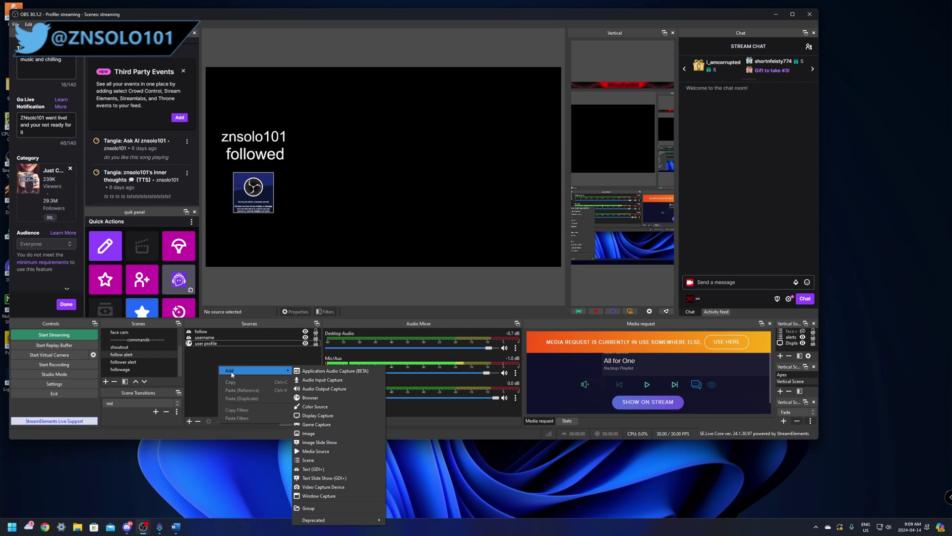
pyautogui.click(312, 411)
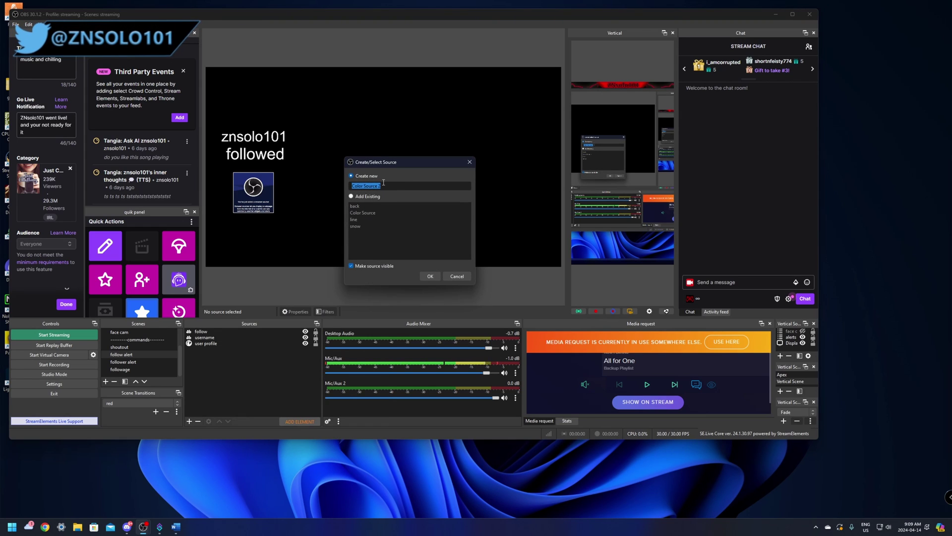
pyautogui.write('dark panel')
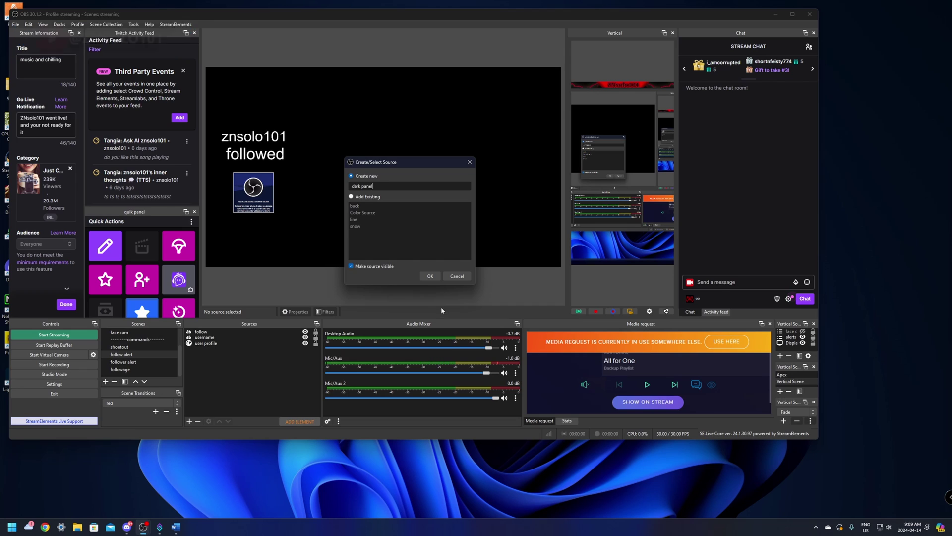
pyautogui.click(430, 277)
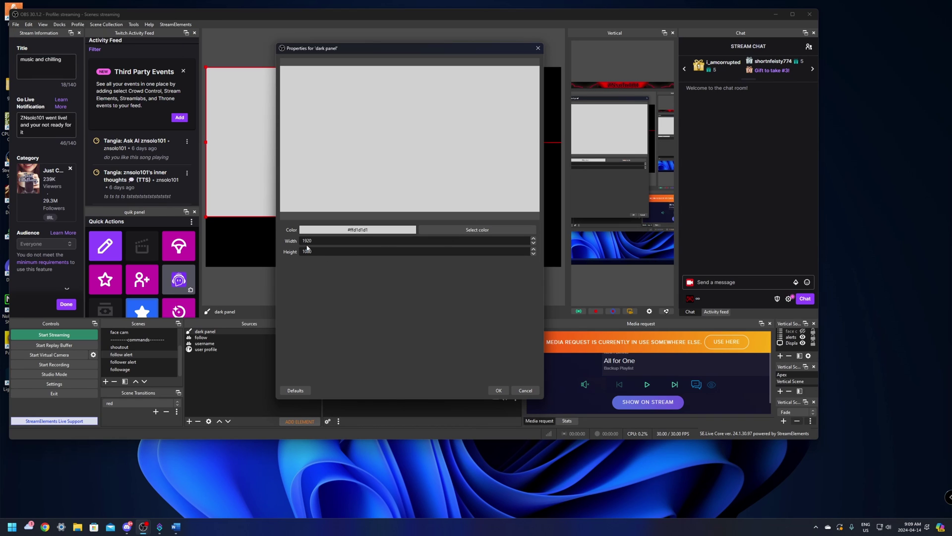
pyautogui.click(498, 390)
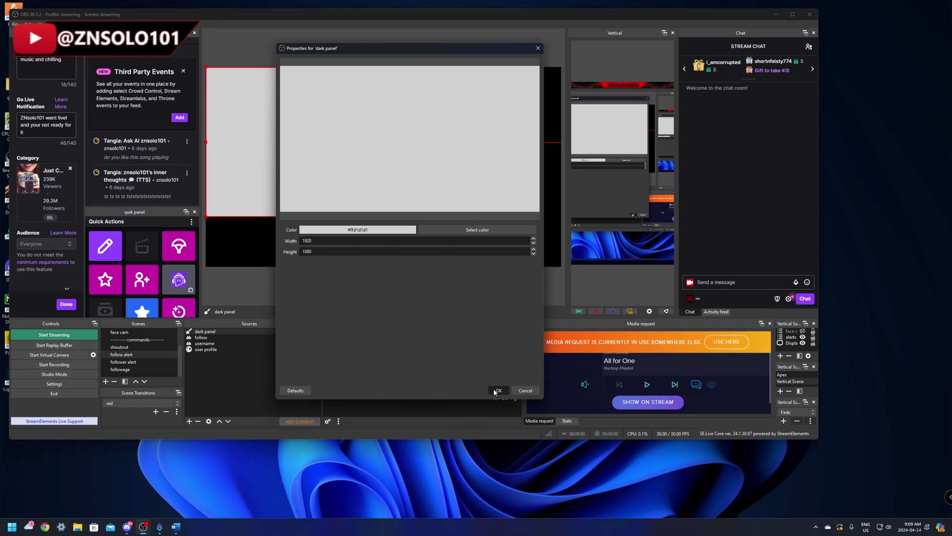
pyautogui.moveTo(205, 335); pyautogui.dragTo(209, 353)
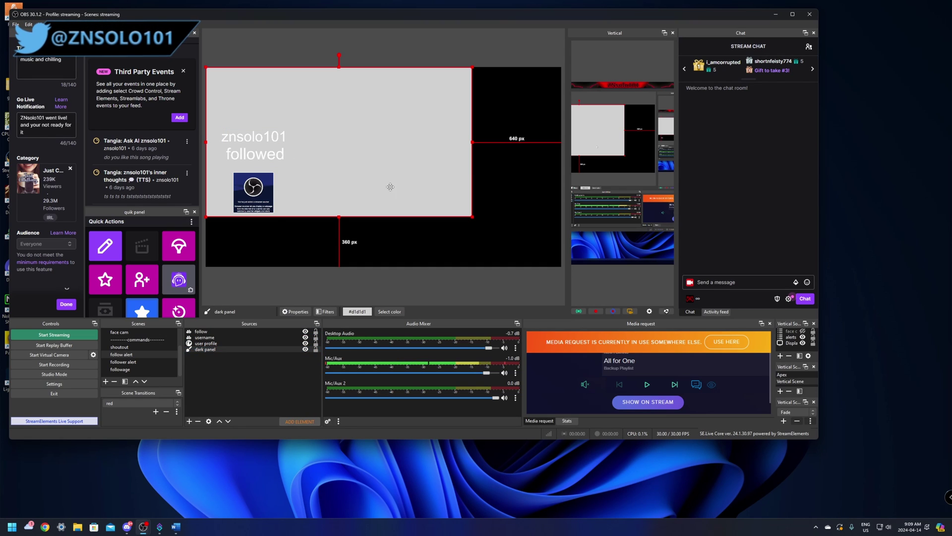
# Step: Fit the dark panel around the two texts and the profile square, and nudge the username text to center it on the panel
pyautogui.moveTo(389, 185); pyautogui.dragTo(389, 225)
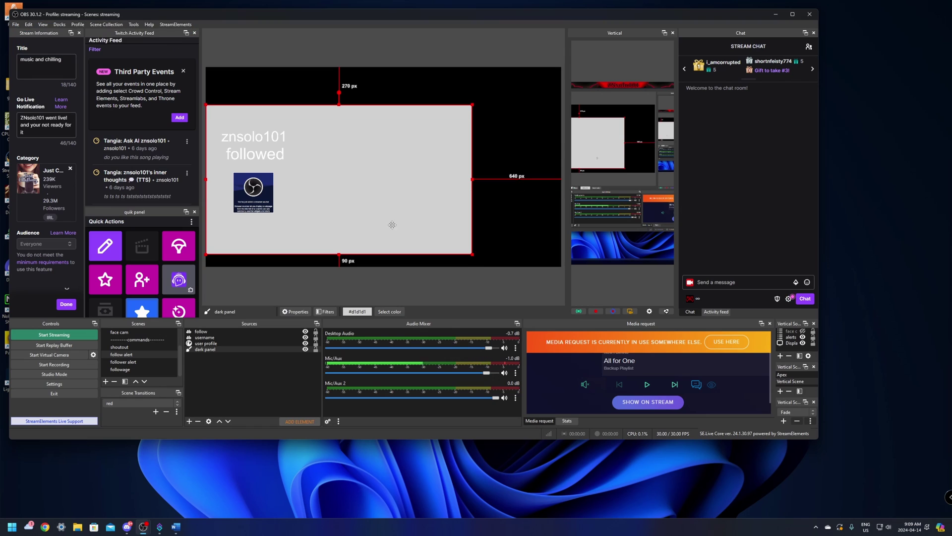
pyautogui.moveTo(472, 254); pyautogui.dragTo(382, 205)
pyautogui.moveTo(327, 163); pyautogui.dragTo(297, 171)
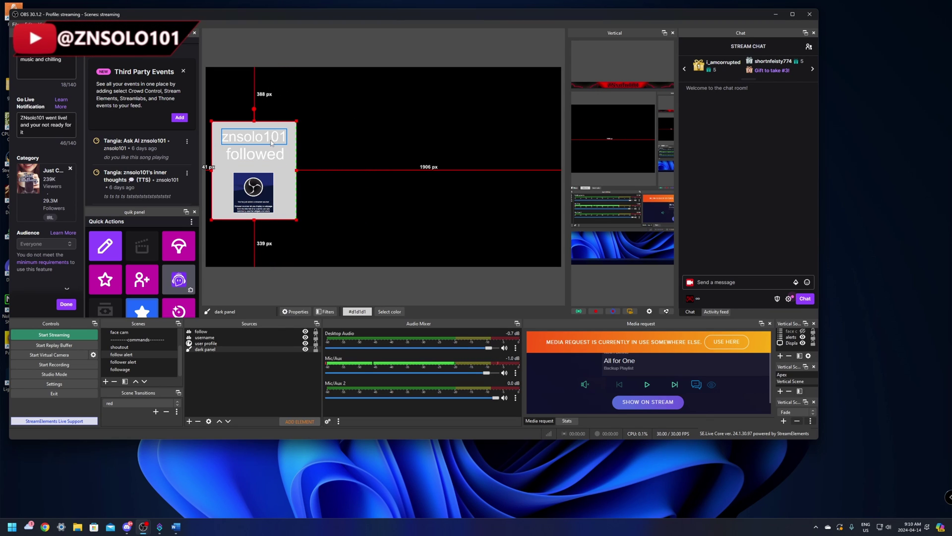
pyautogui.moveTo(251, 135); pyautogui.dragTo(252, 136)
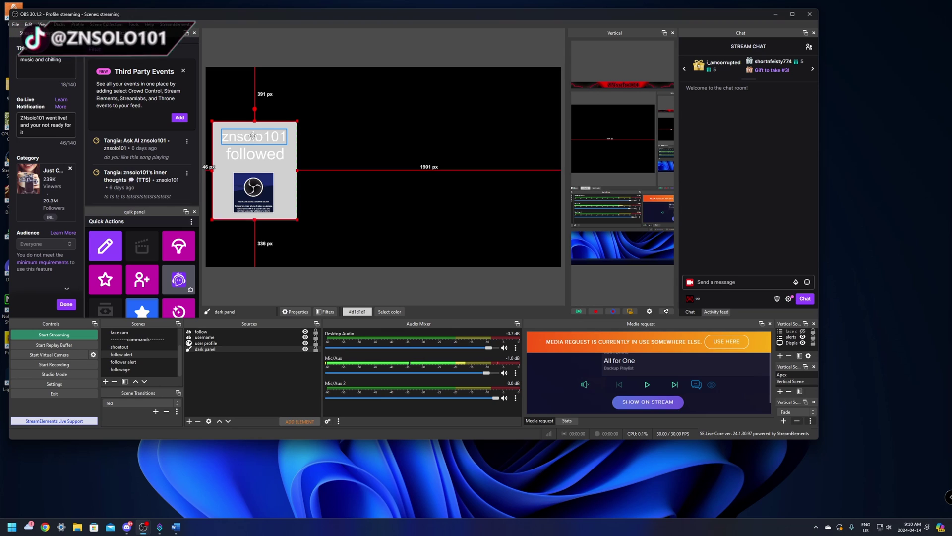
pyautogui.click(257, 158)
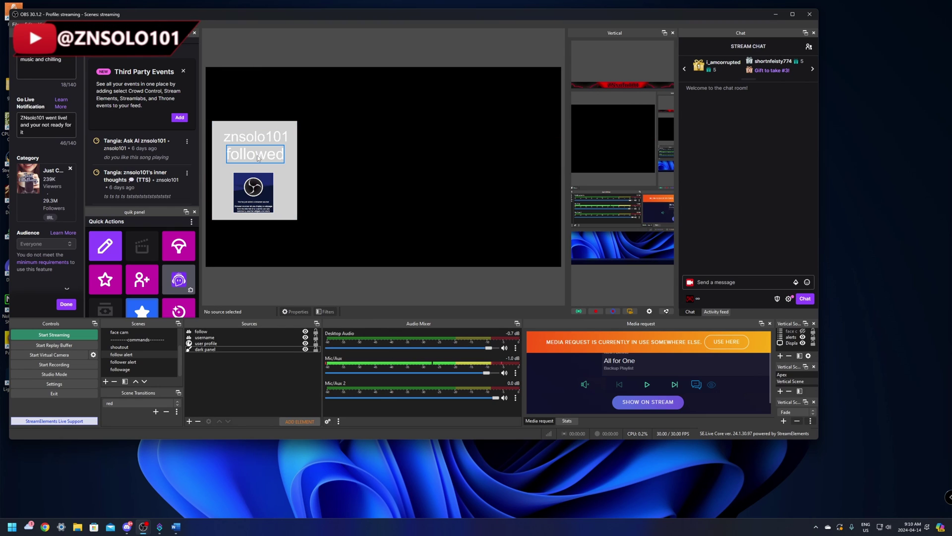
# Step: Change the dark panel's color to black (#000000)
pyautogui.doubleClick(215, 349)
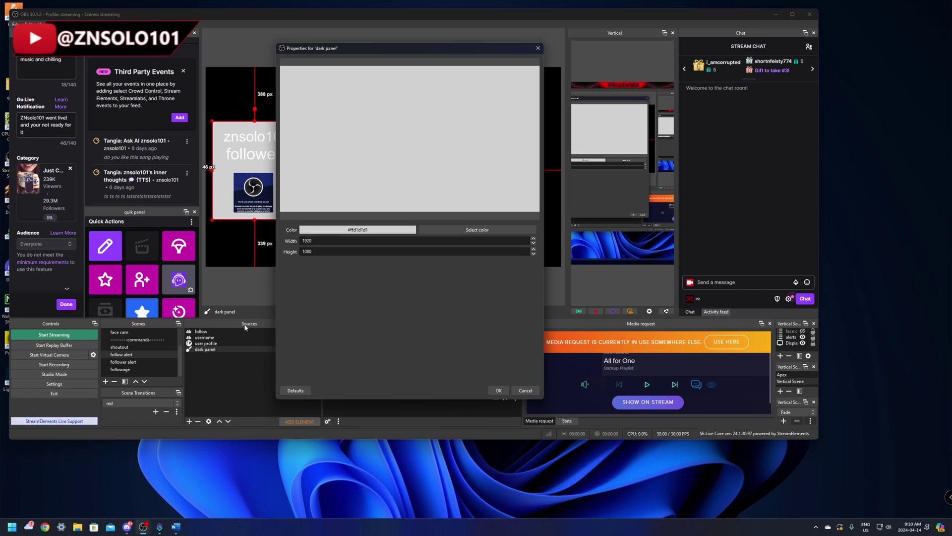
pyautogui.click(477, 229)
pyautogui.click(318, 159)
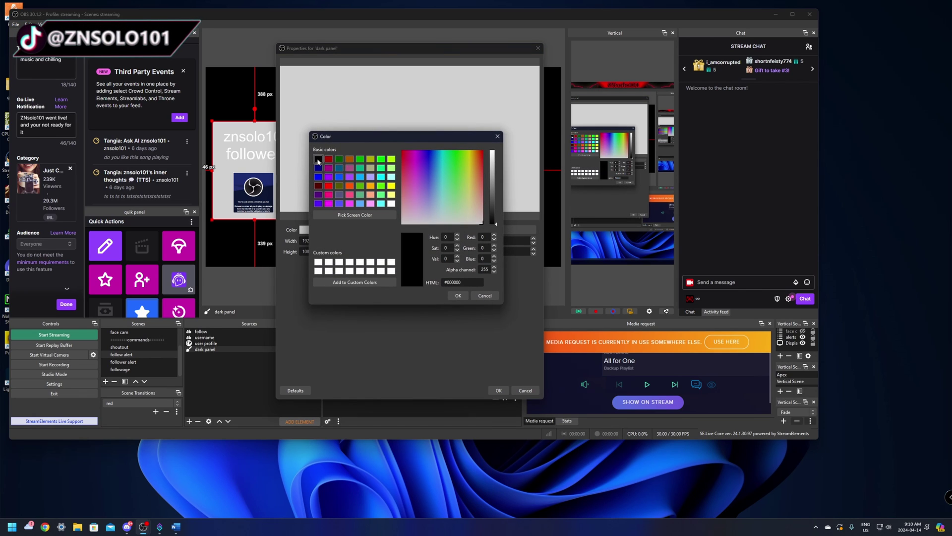
pyautogui.click(455, 295)
pyautogui.click(496, 391)
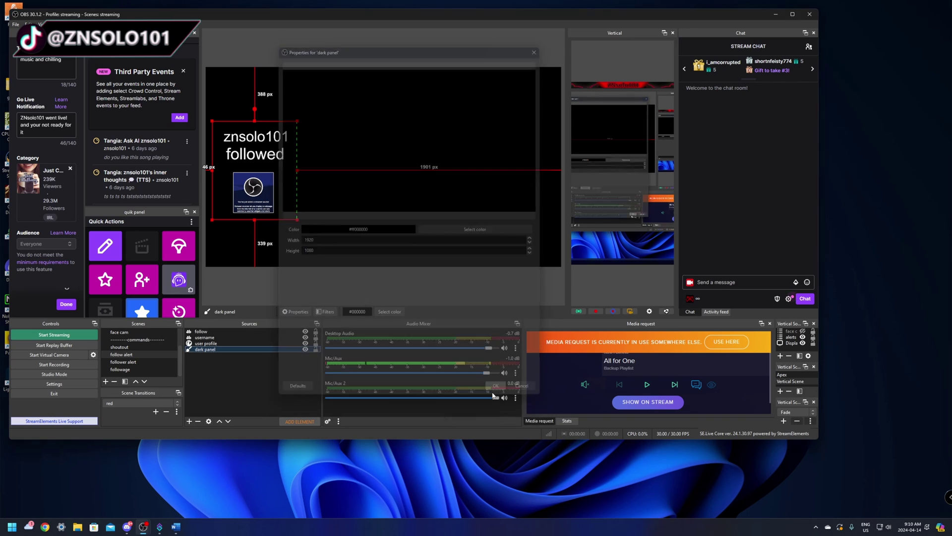
# Step: Add a Color Correction filter to the dark panel source under its default name
pyautogui.rightClick(207, 349)
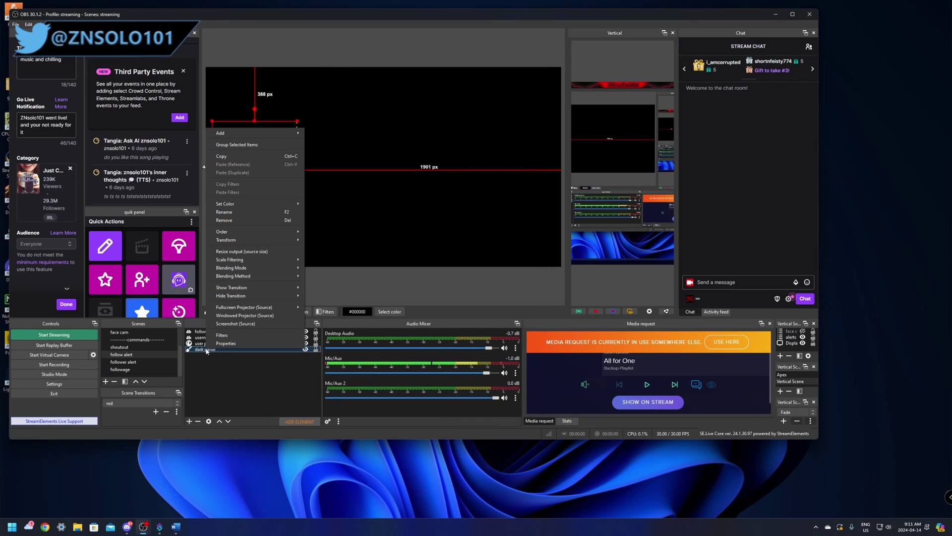
pyautogui.click(225, 335)
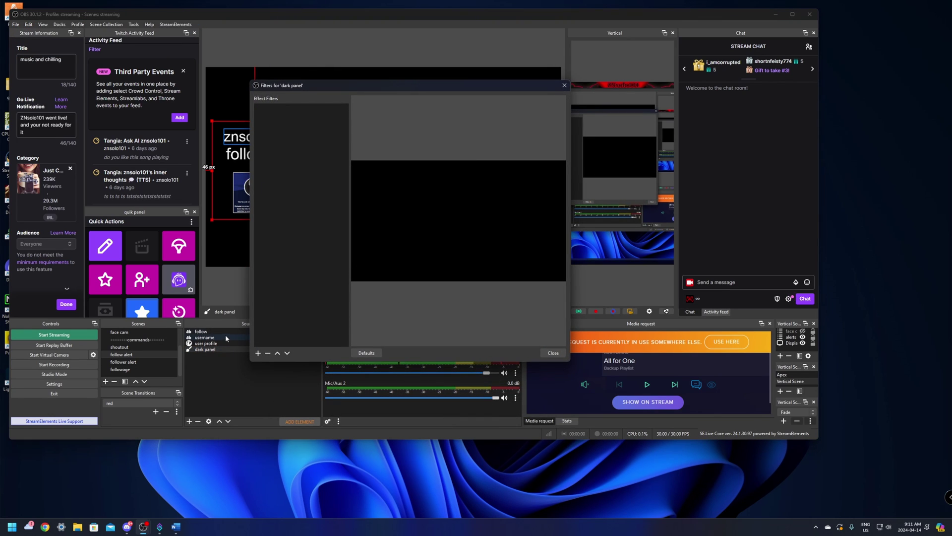
pyautogui.click(258, 352)
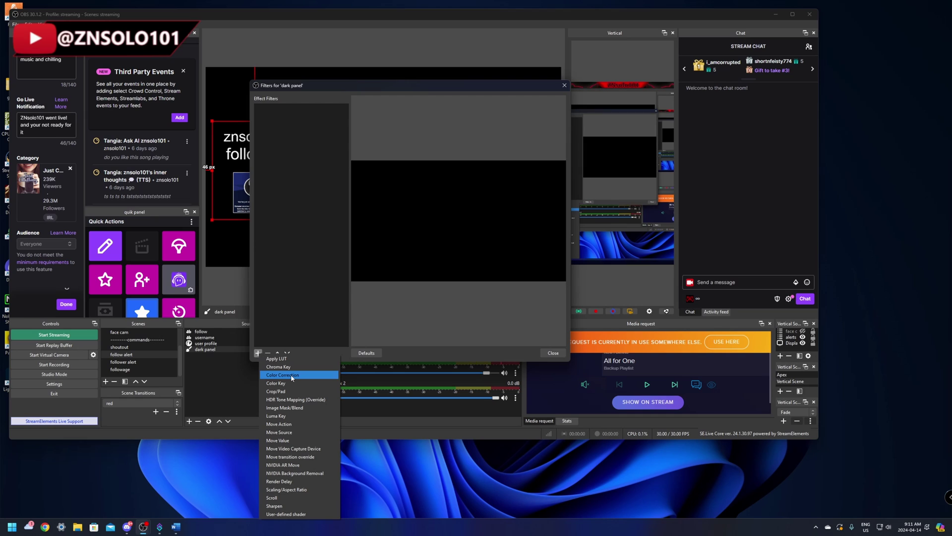
pyautogui.click(293, 375)
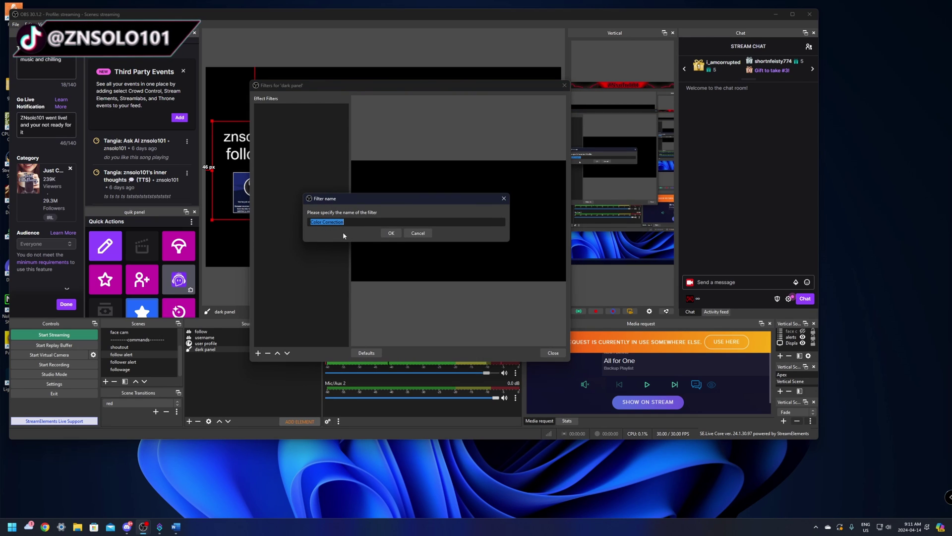
pyautogui.click(390, 234)
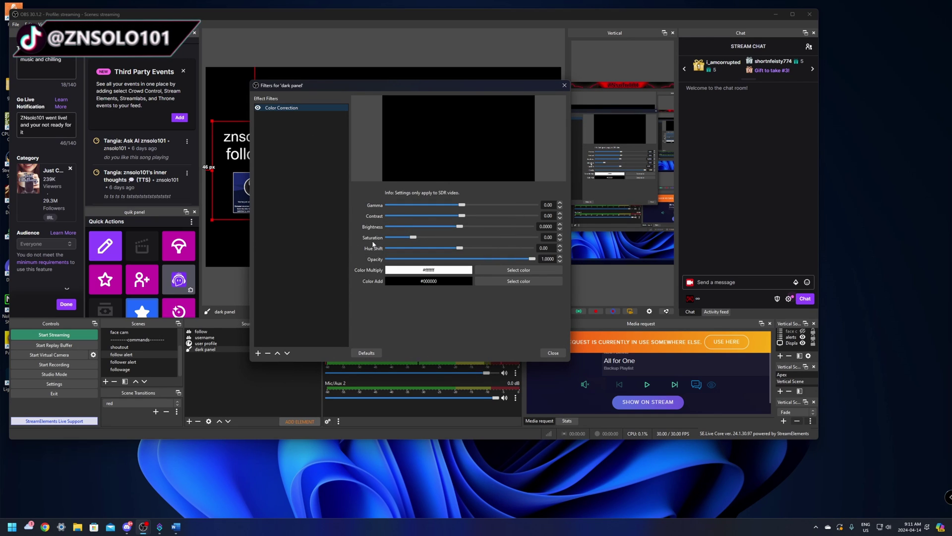
# Step: Lower the dark panel's Color Correction opacity to about 0.70 and close its filters
pyautogui.moveTo(532, 259); pyautogui.dragTo(498, 259)
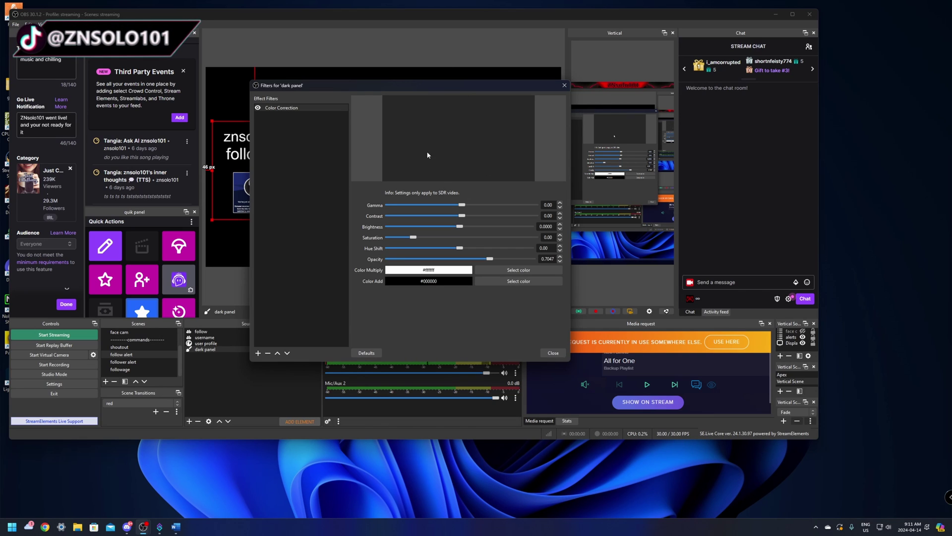
pyautogui.click(553, 352)
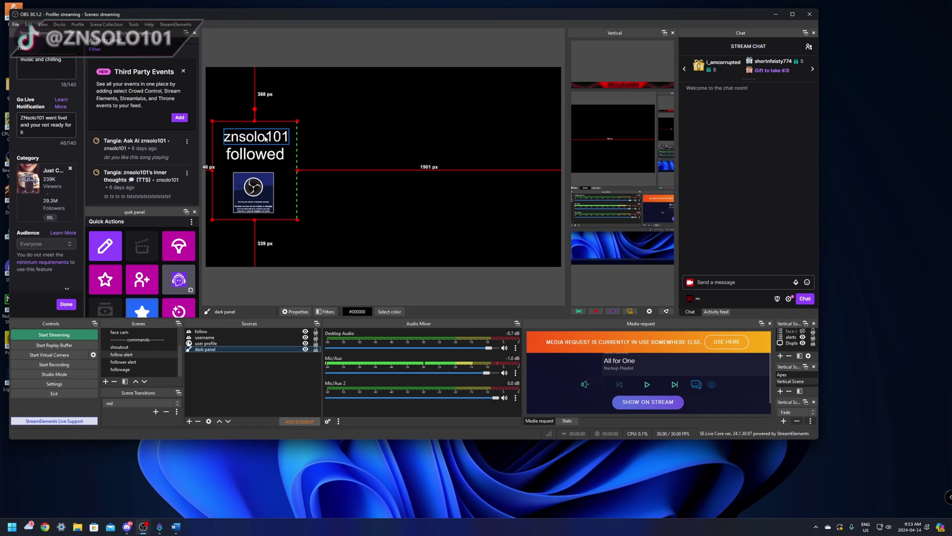
# Step: Set the username text's bounding box type to Maximum size only and shrink the box to fit within the dark panel
pyautogui.click(212, 337)
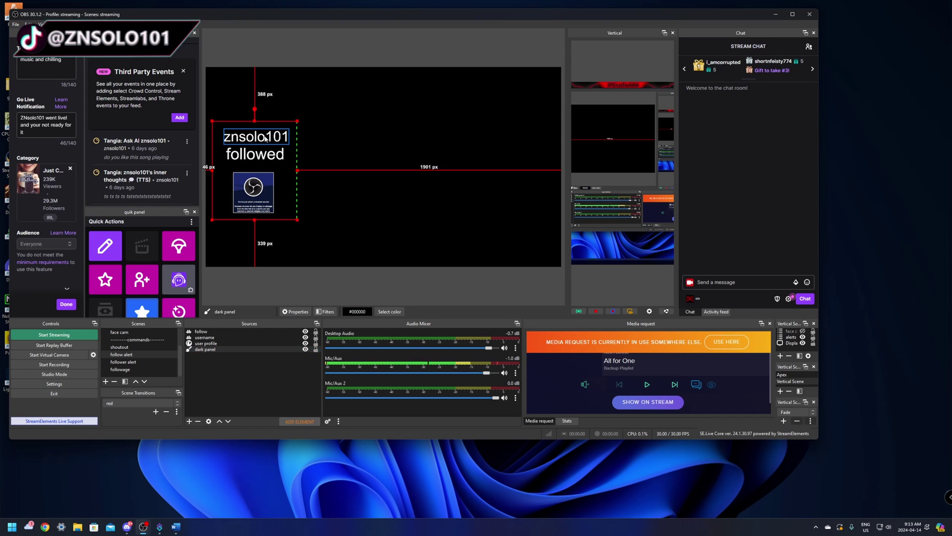
pyautogui.rightClick(211, 338)
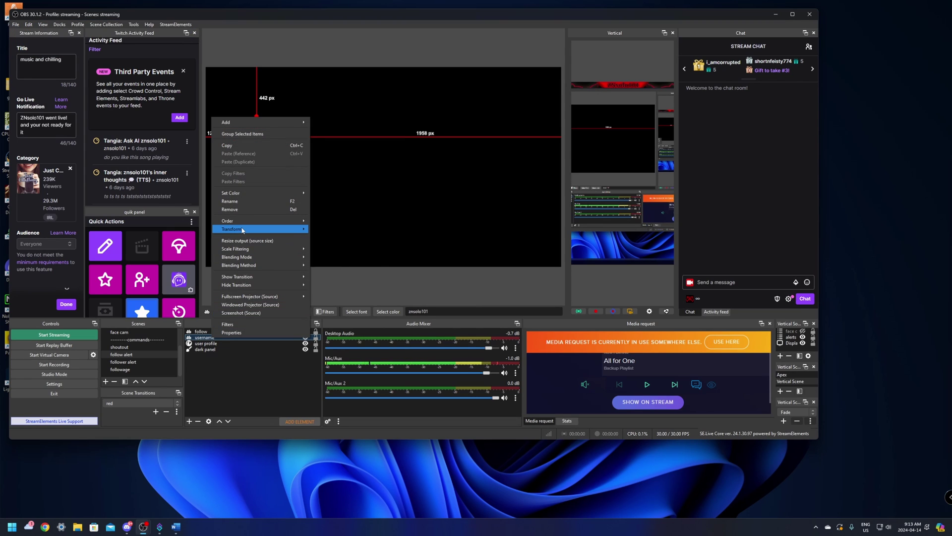
pyautogui.moveTo(242, 229)
pyautogui.click(328, 230)
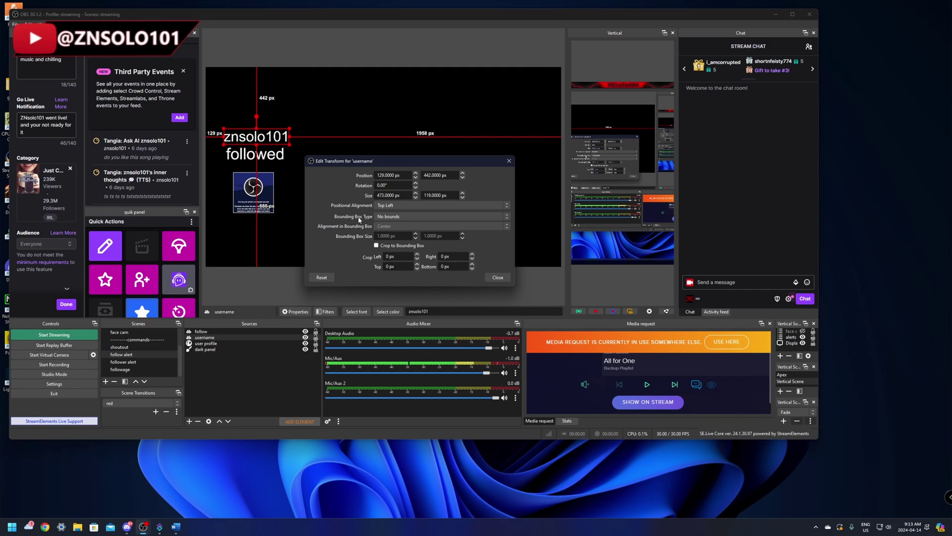
pyautogui.click(394, 216)
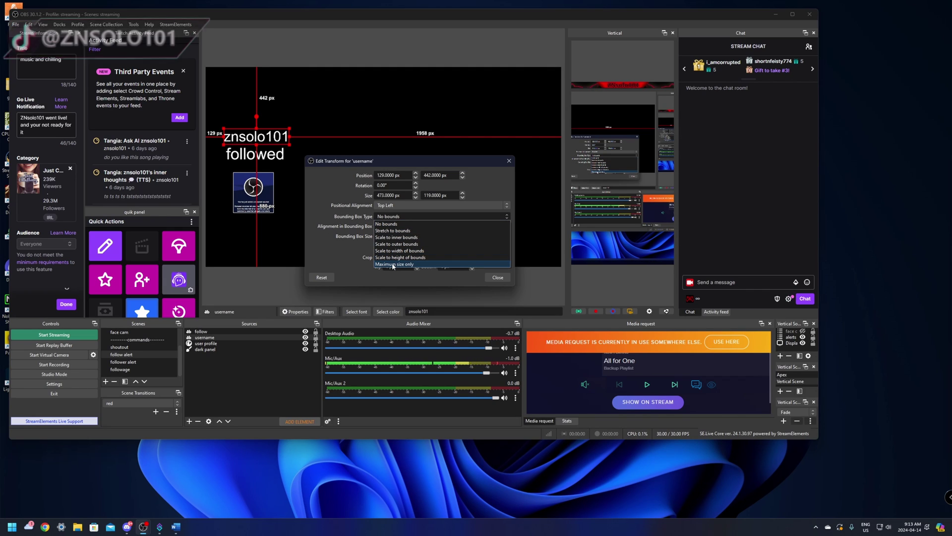
pyautogui.click(394, 264)
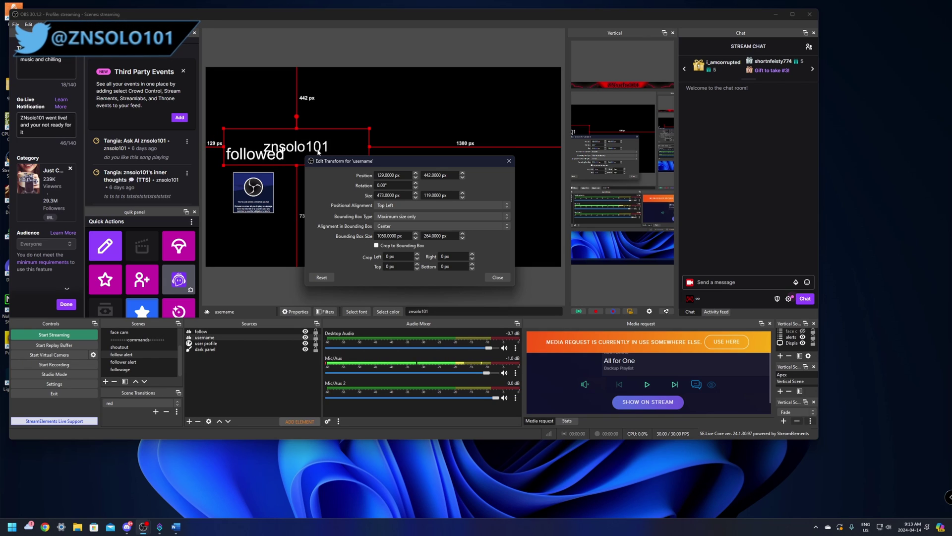
pyautogui.click(497, 277)
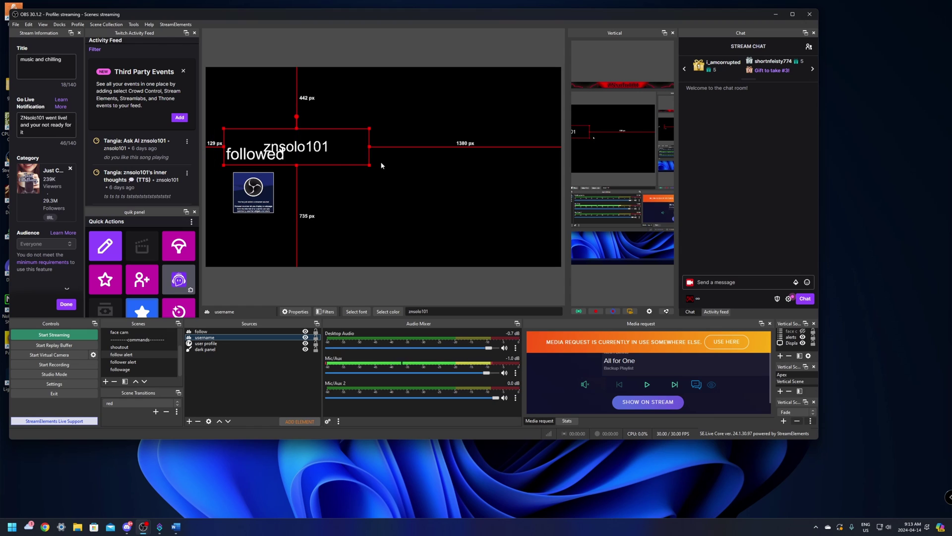
pyautogui.moveTo(369, 164); pyautogui.dragTo(291, 153)
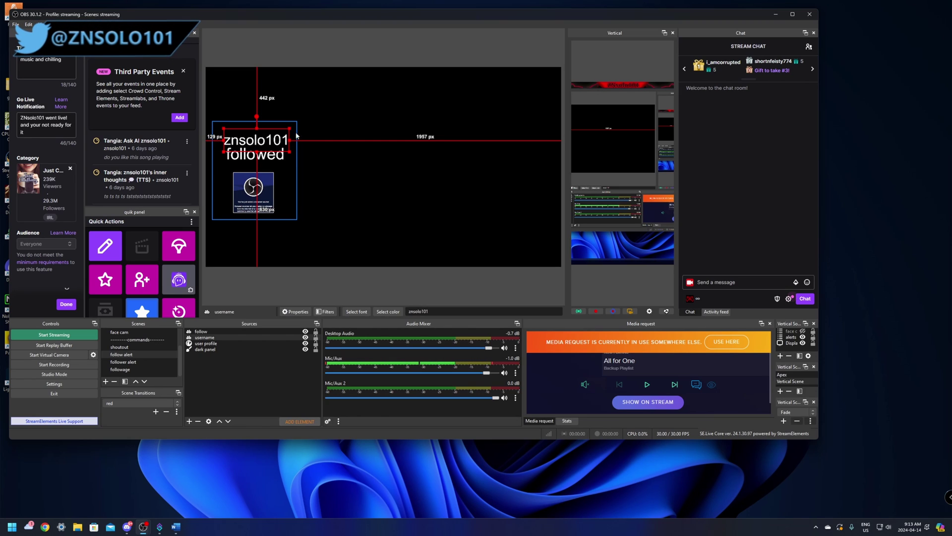
pyautogui.click(394, 190)
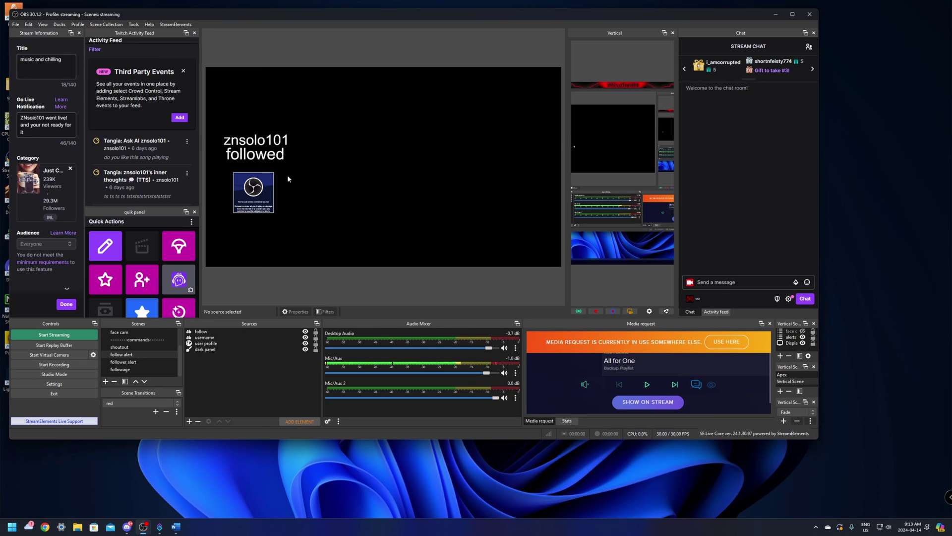
# Step: Give the "followed" text a Maximum size only bounding box and shrink the box to fit closely around the word
pyautogui.click(254, 158)
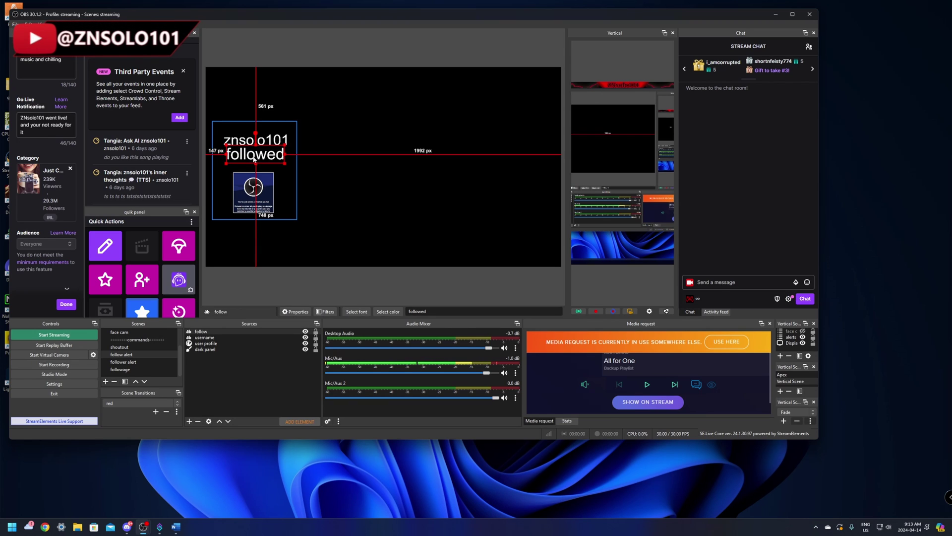
pyautogui.rightClick(205, 335)
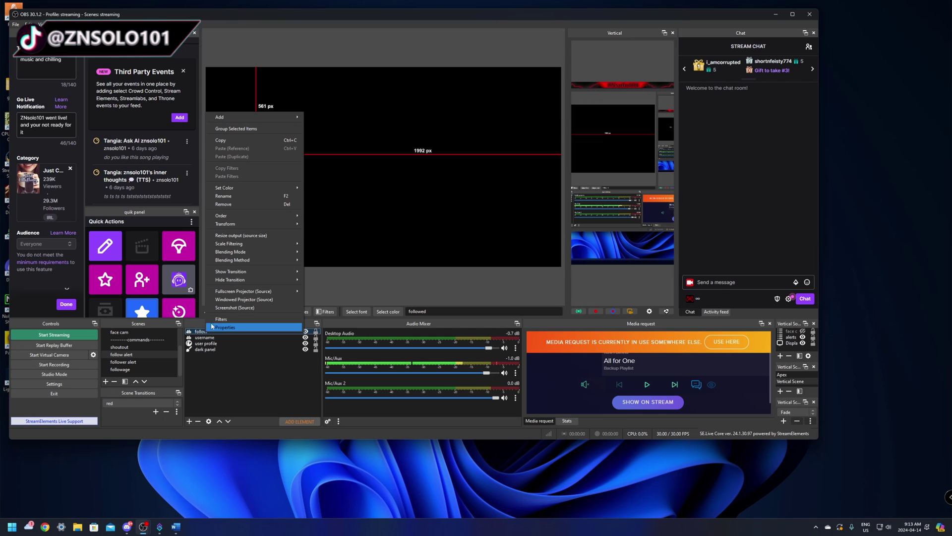
pyautogui.moveTo(258, 223)
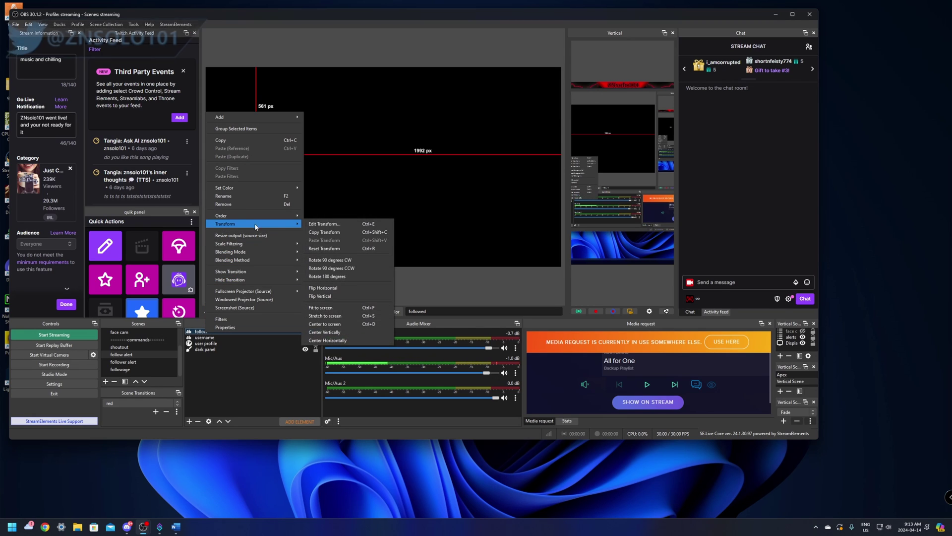
pyautogui.click(341, 224)
pyautogui.click(395, 217)
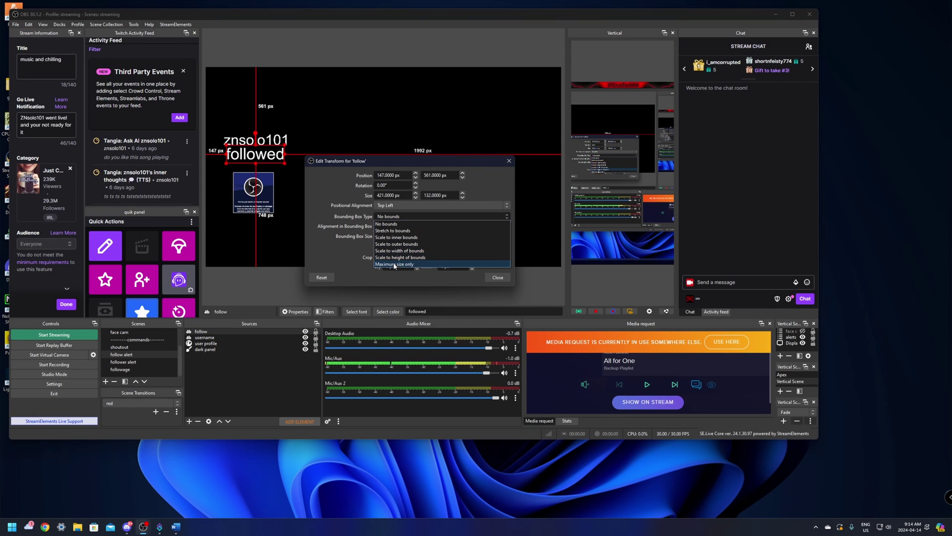
pyautogui.click(394, 265)
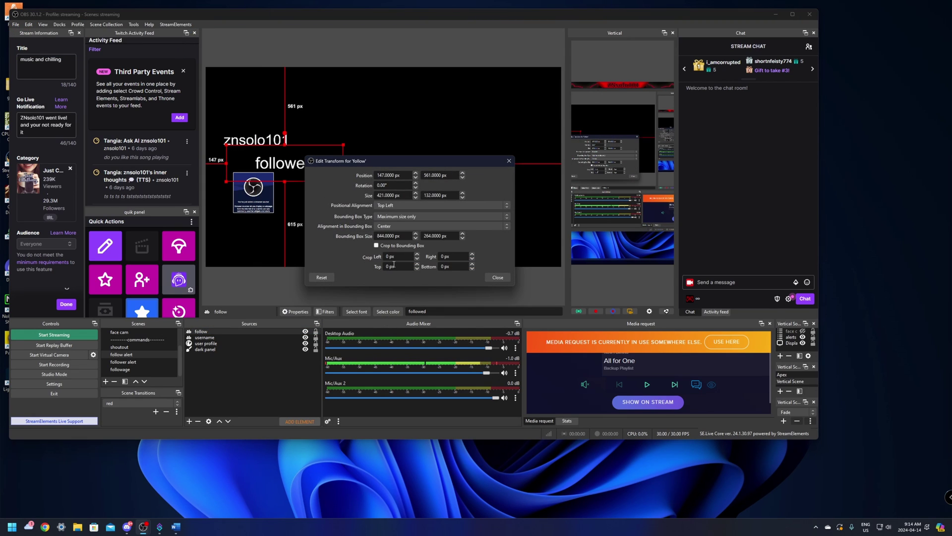
pyautogui.click(497, 277)
pyautogui.moveTo(344, 183); pyautogui.dragTo(285, 166)
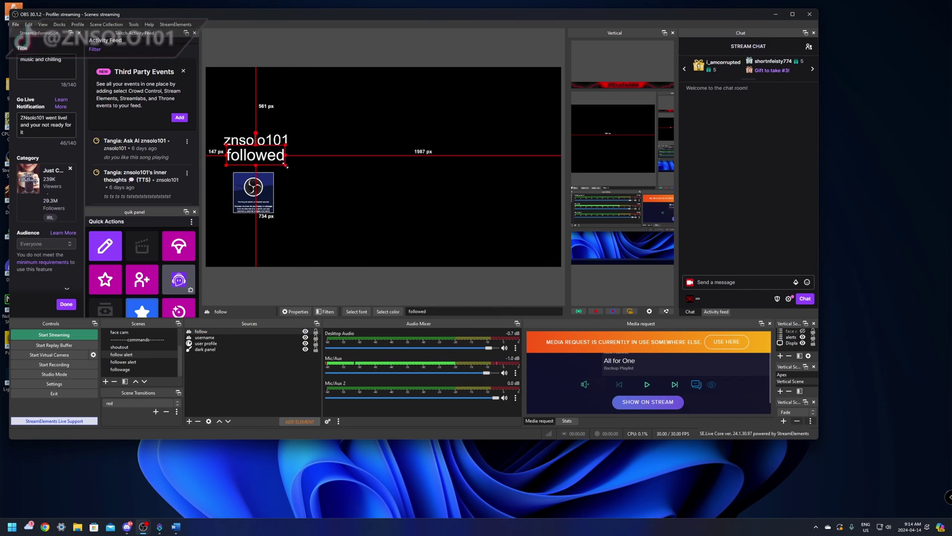
pyautogui.click(242, 389)
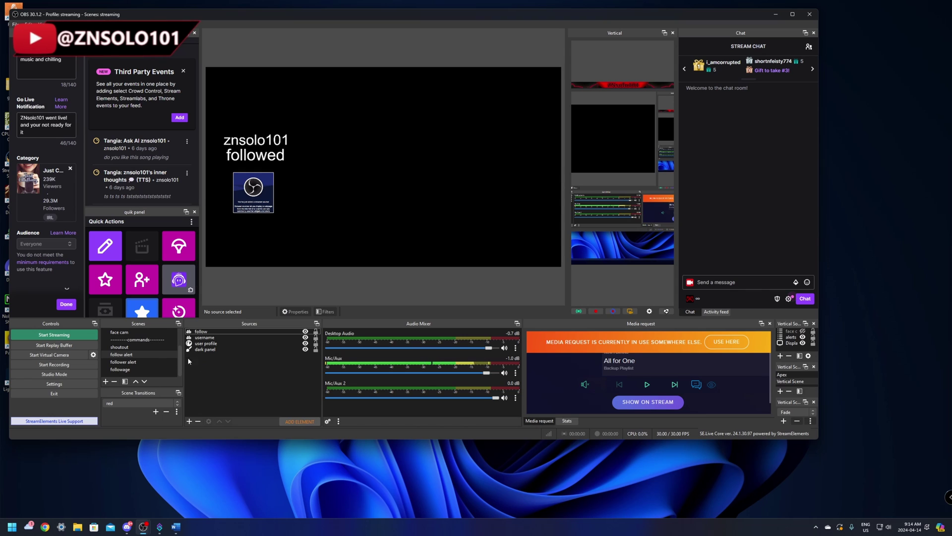
# Step: Add the existing follow alert scene as a visible source in the recording scene, covering the full canvas
pyautogui.scroll(1, 148, 370)
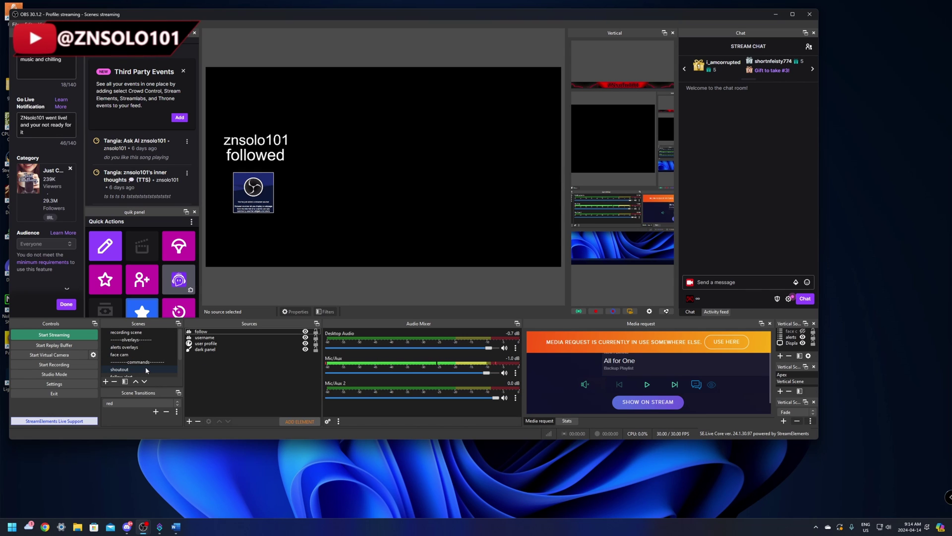
pyautogui.click(125, 332)
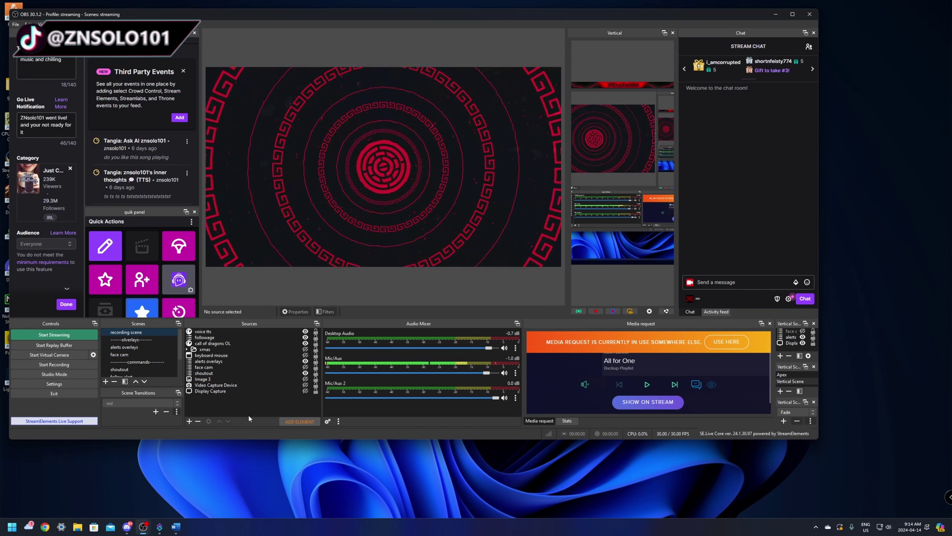
pyautogui.click(189, 422)
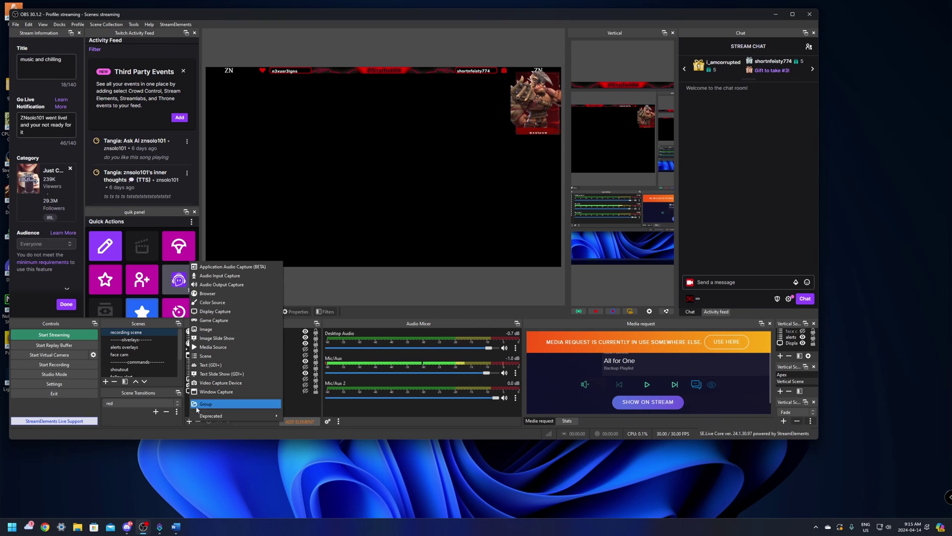
pyautogui.click(212, 356)
pyautogui.click(361, 233)
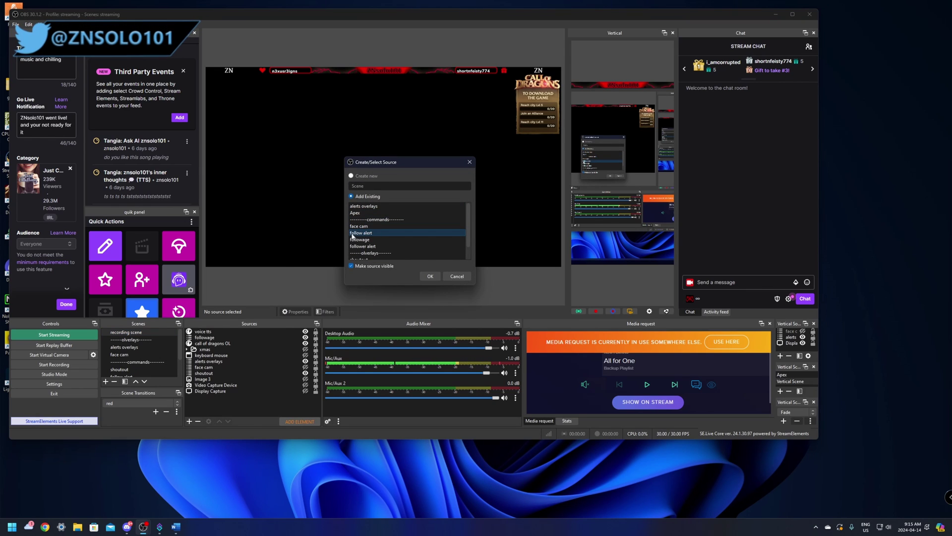
pyautogui.click(430, 276)
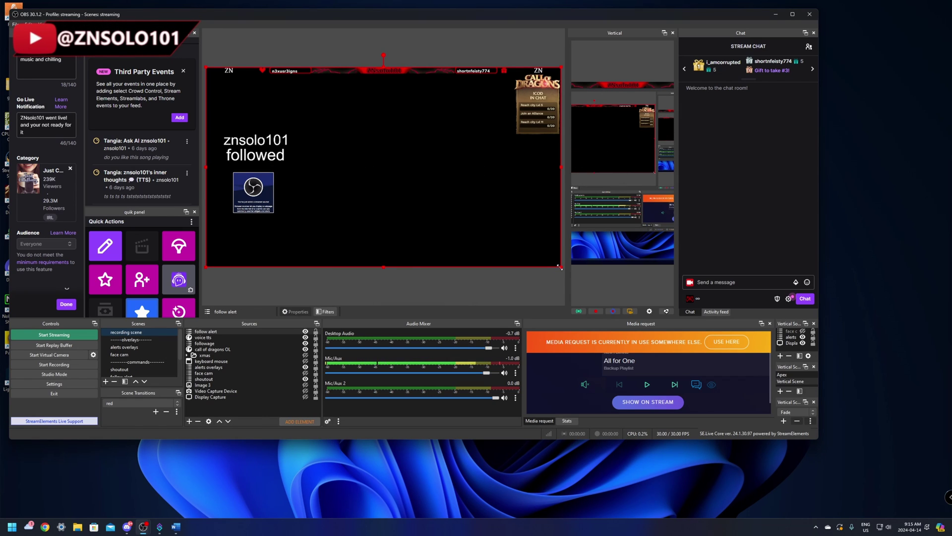
pyautogui.moveTo(561, 267)
pyautogui.mouseDown()
pyautogui.moveTo(278, 204)
pyautogui.moveTo(484, 260)
pyautogui.moveTo(561, 267)
pyautogui.mouseUp()
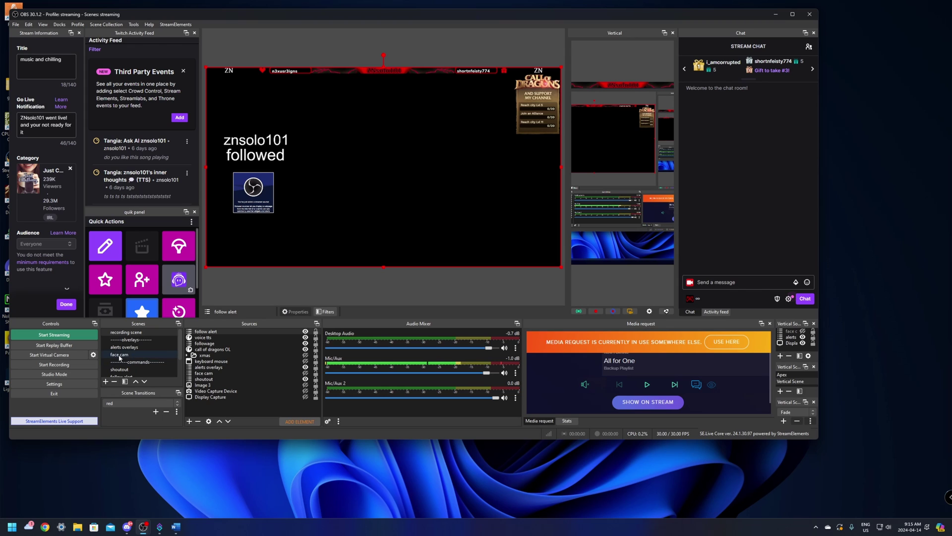
# Step: Review the sources of the follow alert scene and return to the recording scene
pyautogui.scroll(-1, 135, 363)
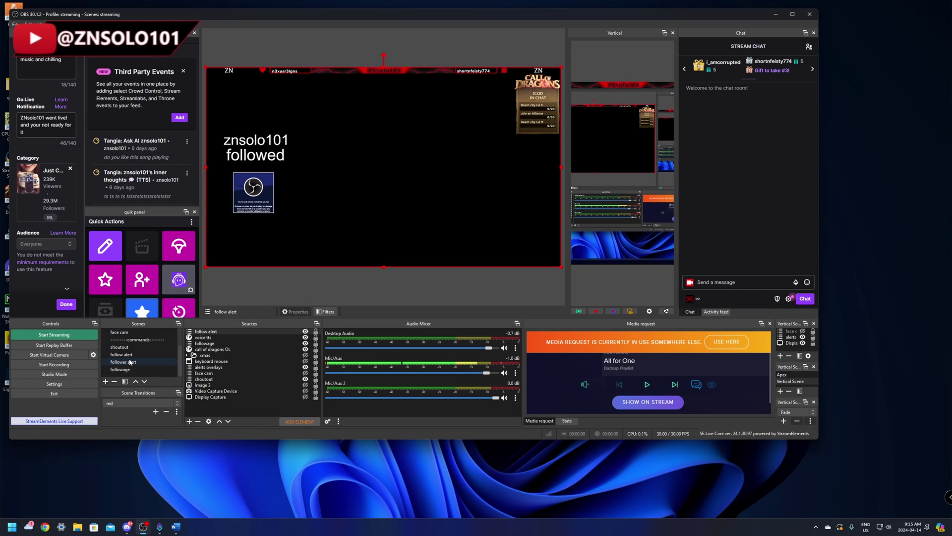
pyautogui.click(119, 354)
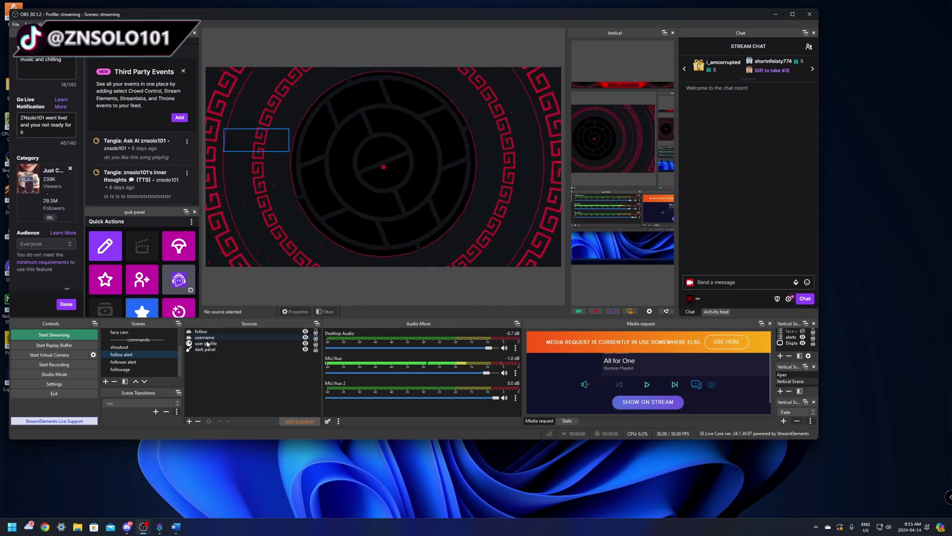
pyautogui.scroll(1, 142, 350)
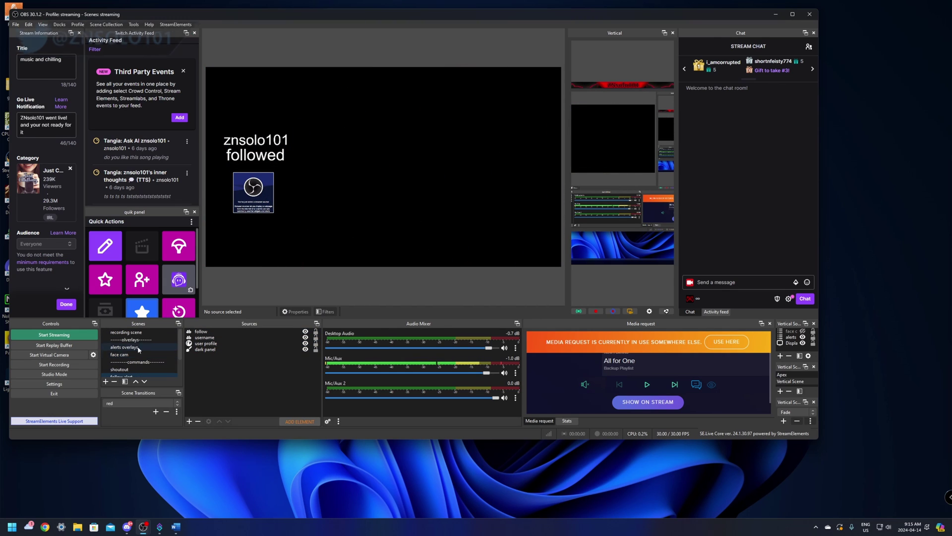
pyautogui.click(137, 333)
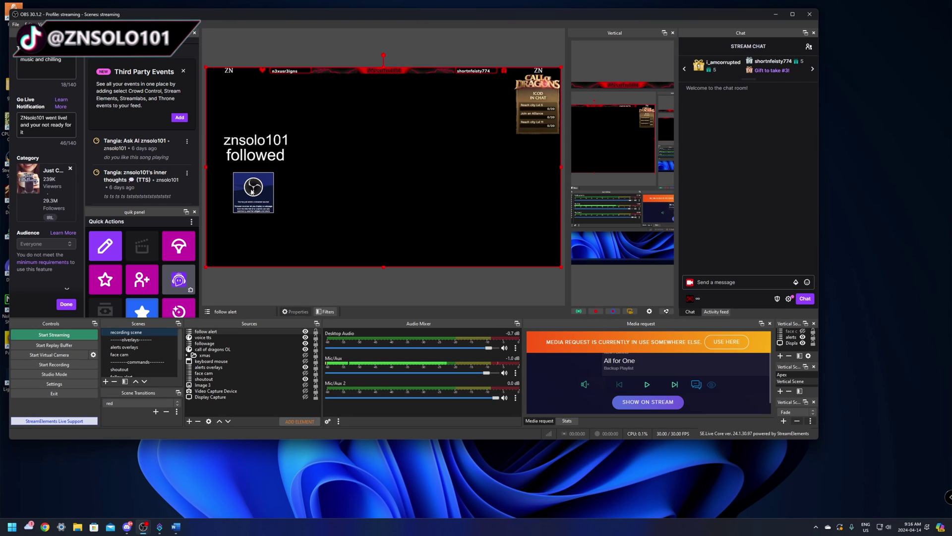
# Step: Switch to Streamer.bot and move its window clear of the alert preview and sources in OBS
pyautogui.click(159, 526)
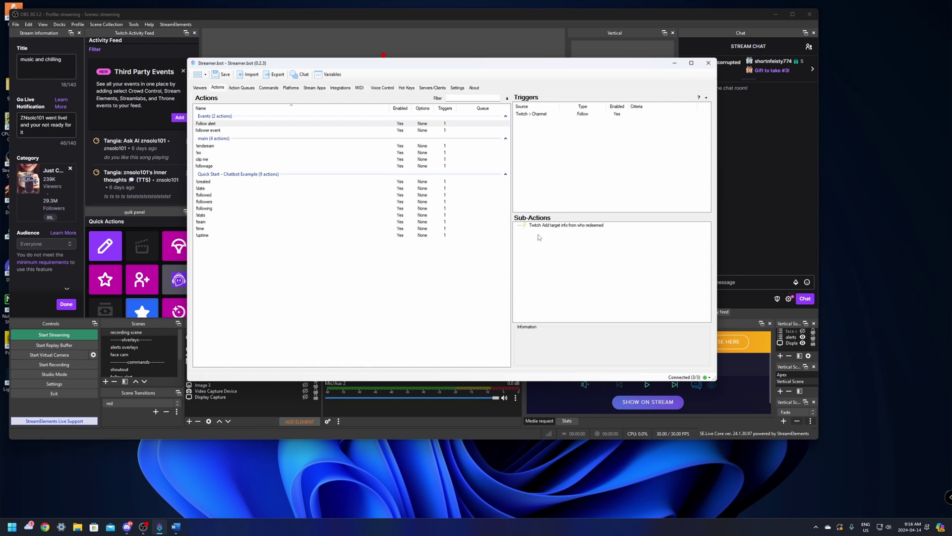
pyautogui.moveTo(436, 67); pyautogui.dragTo(584, 75)
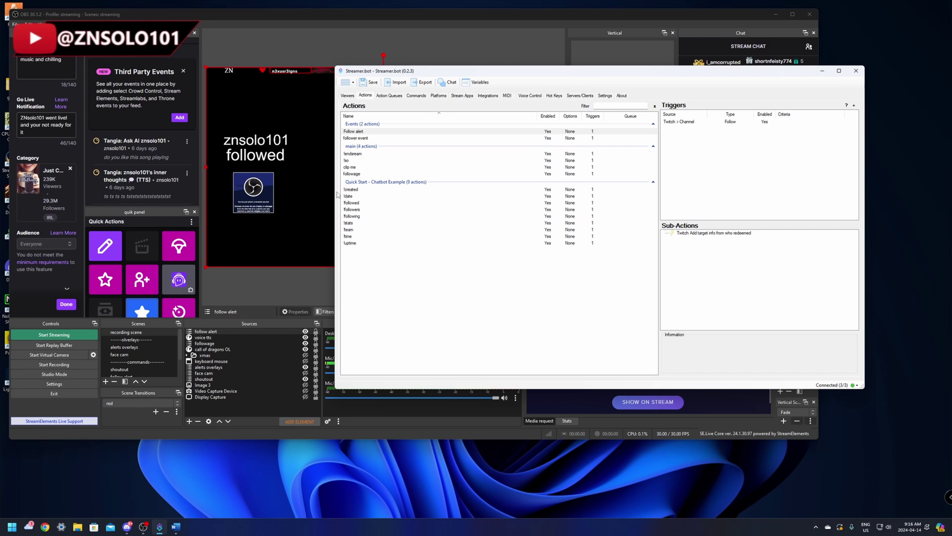
# Step: Add an OBS Set Browser Source URL sub-action to the Follow alert action, targeting the user profile source in the follow alert scene
pyautogui.rightClick(684, 247)
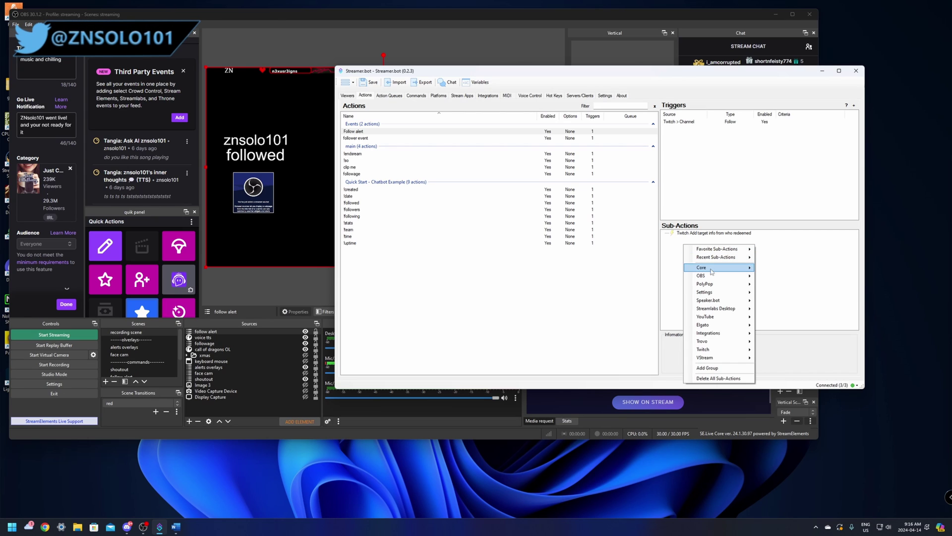
pyautogui.moveTo(718, 279)
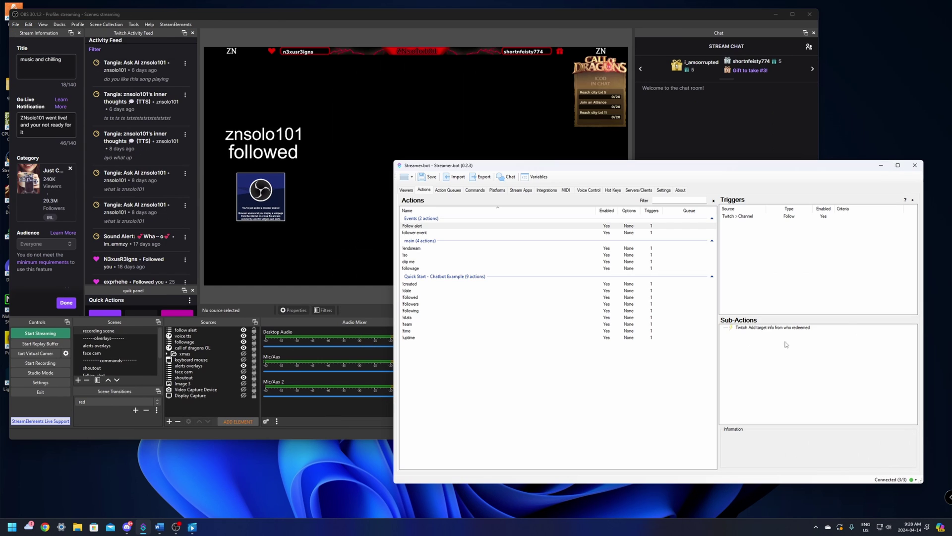
pyautogui.rightClick(759, 347)
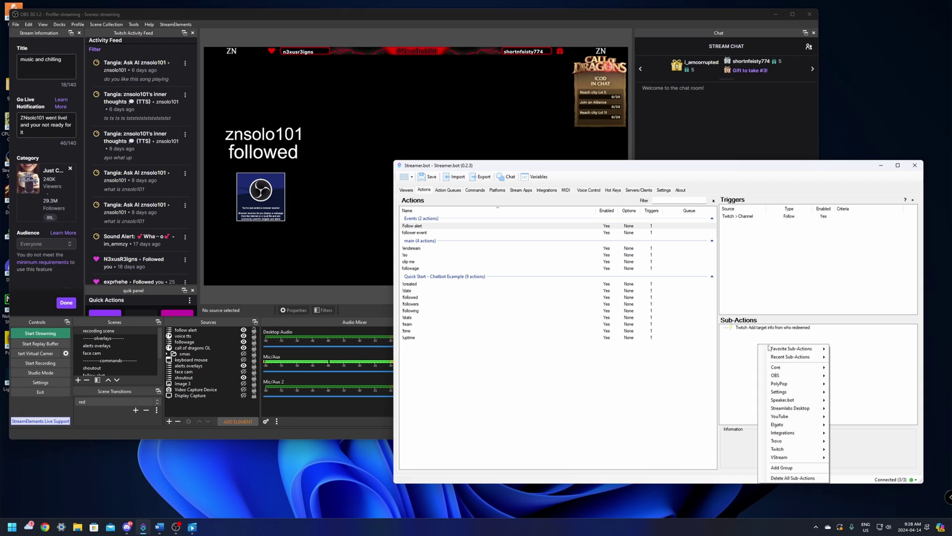
pyautogui.moveTo(784, 375)
pyautogui.moveTo(849, 466)
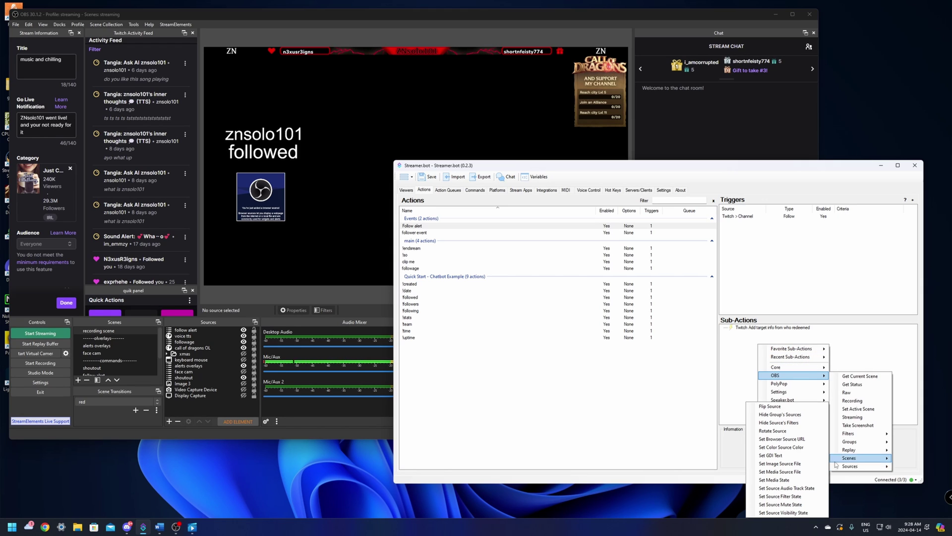
pyautogui.click(785, 439)
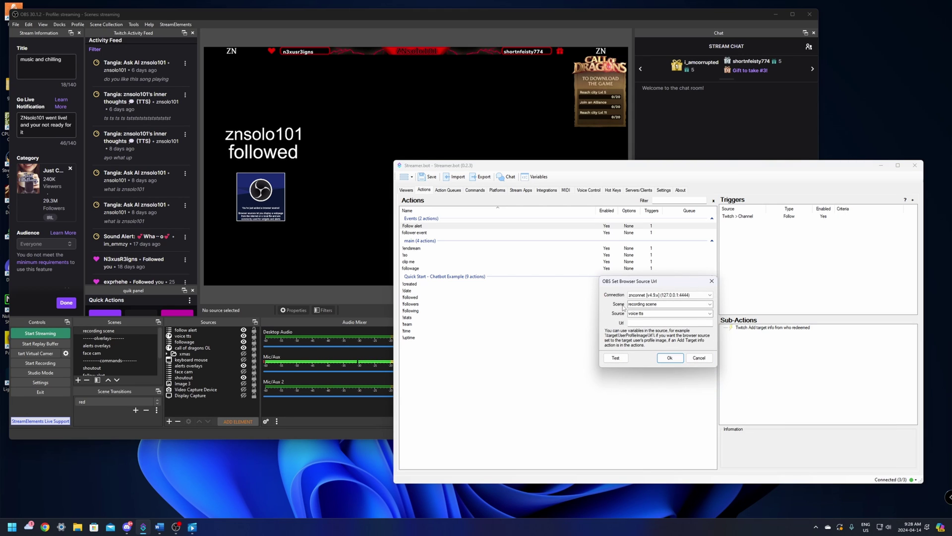
pyautogui.click(709, 304)
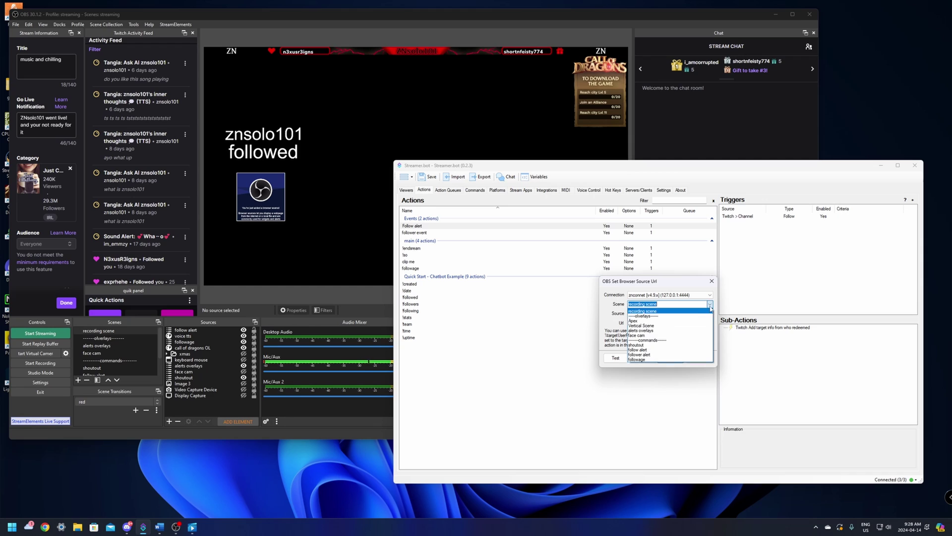
pyautogui.click(642, 350)
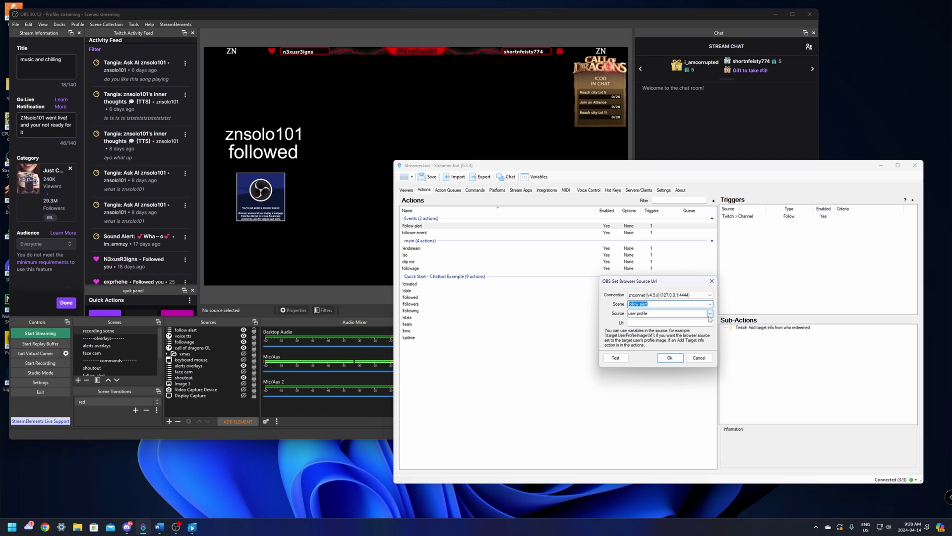
pyautogui.click(709, 314)
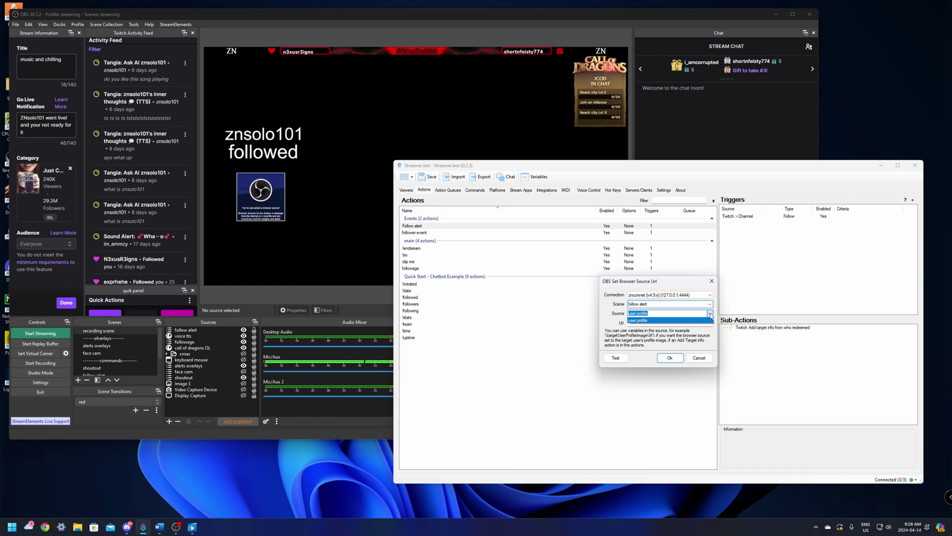
pyautogui.click(638, 320)
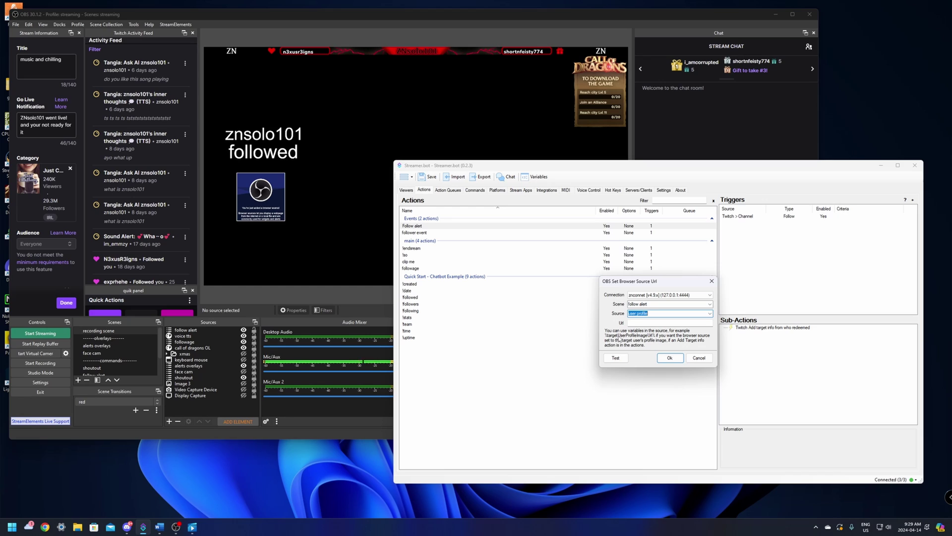
# Step: Set the browser source URL to %targetUserProfileImageUrl% and confirm the sub-action
pyautogui.click(641, 323)
pyautogui.write('%targetUserProfileImageUrl%')
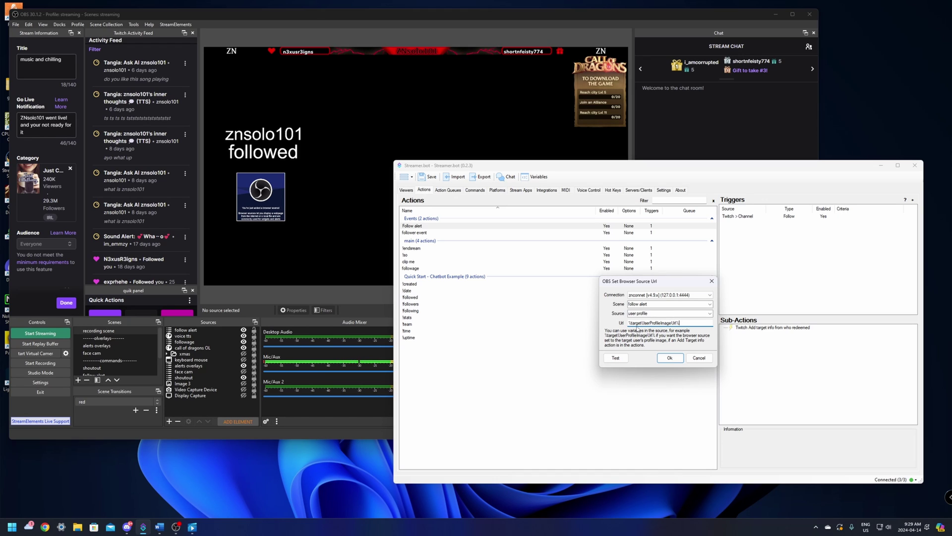
pyautogui.click(670, 358)
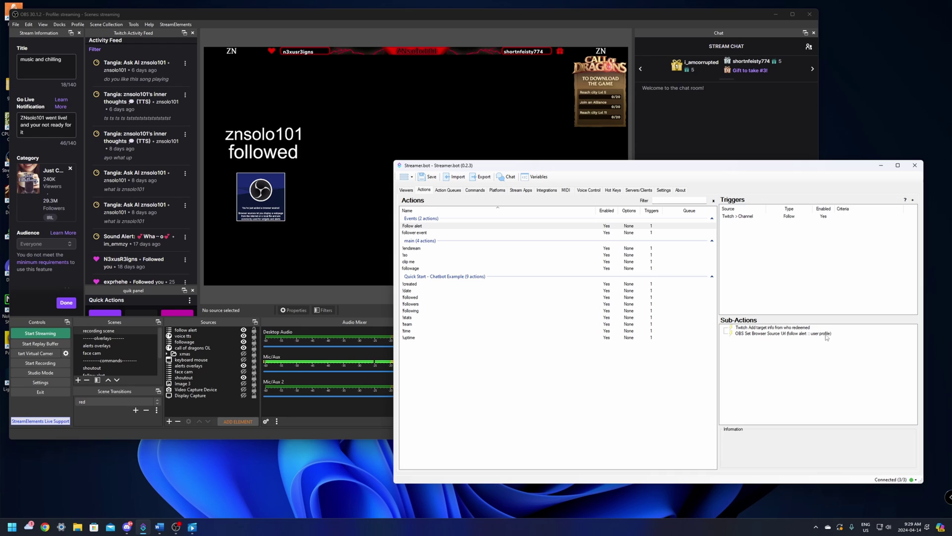
# Step: Add an OBS Set GDI Text sub-action targeting the username source in the follow alert scene
pyautogui.rightClick(745, 349)
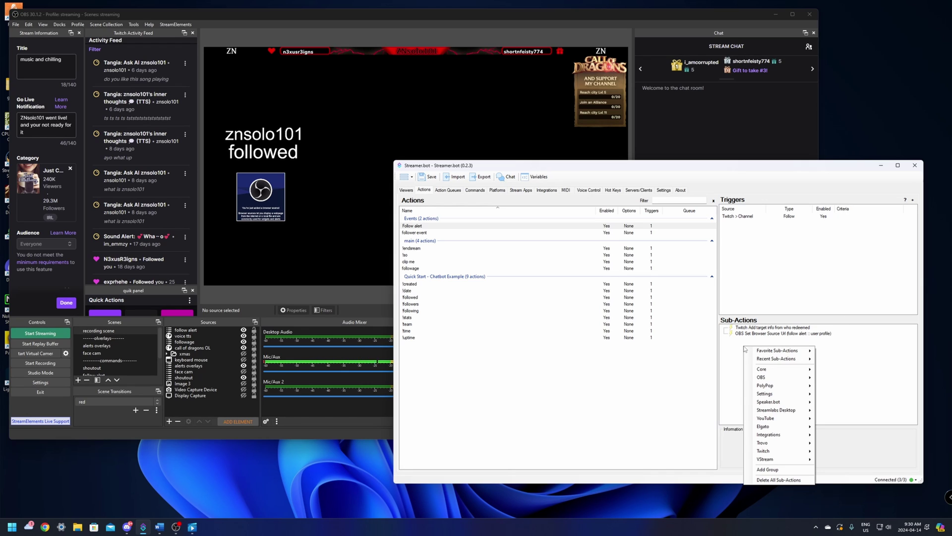
pyautogui.moveTo(767, 381)
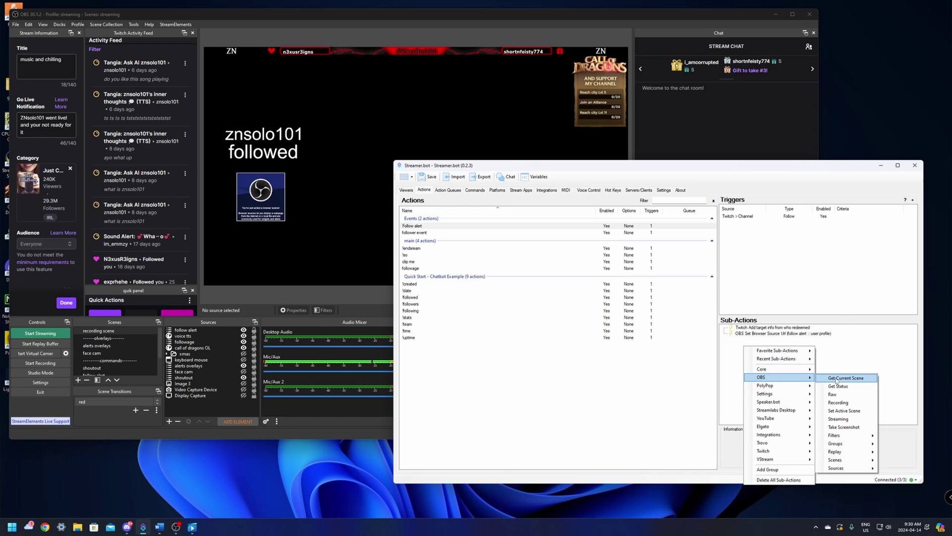
pyautogui.moveTo(848, 469)
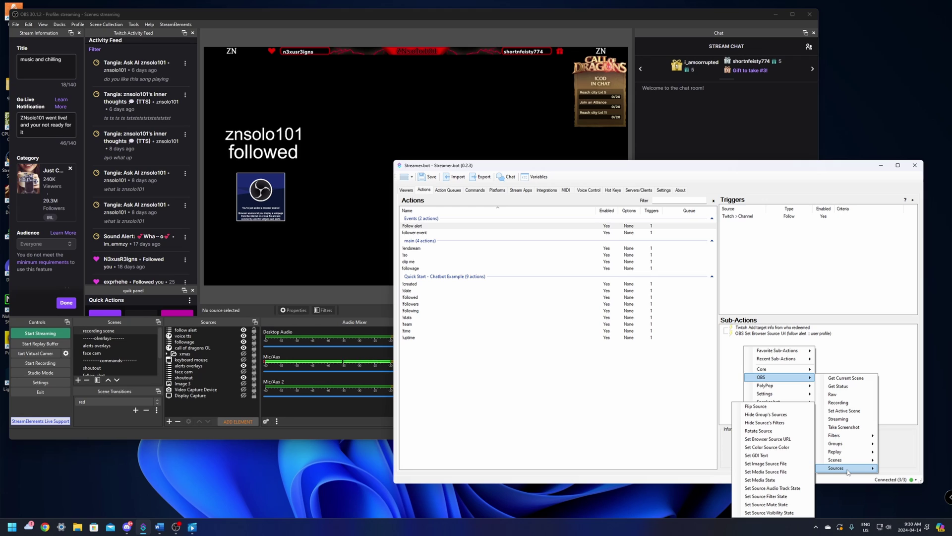
pyautogui.click(780, 455)
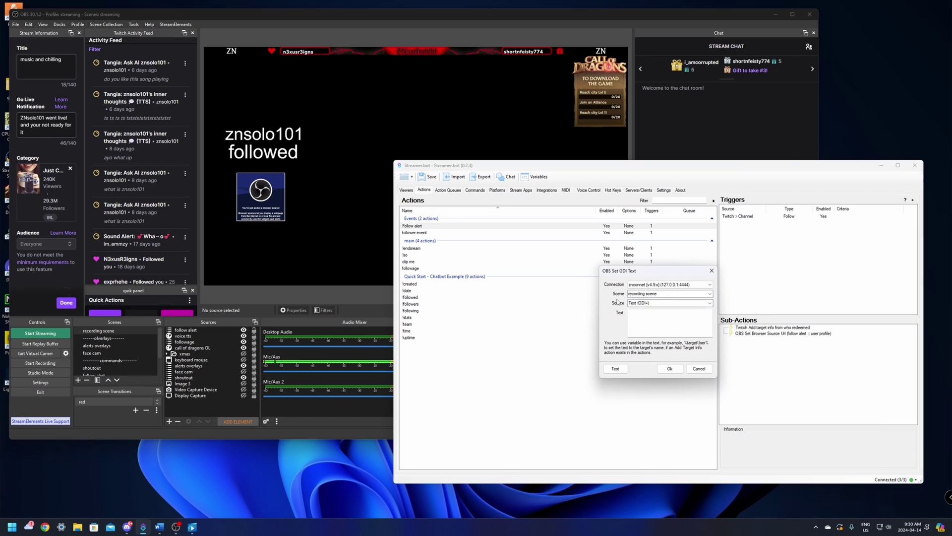
pyautogui.click(710, 294)
pyautogui.click(648, 339)
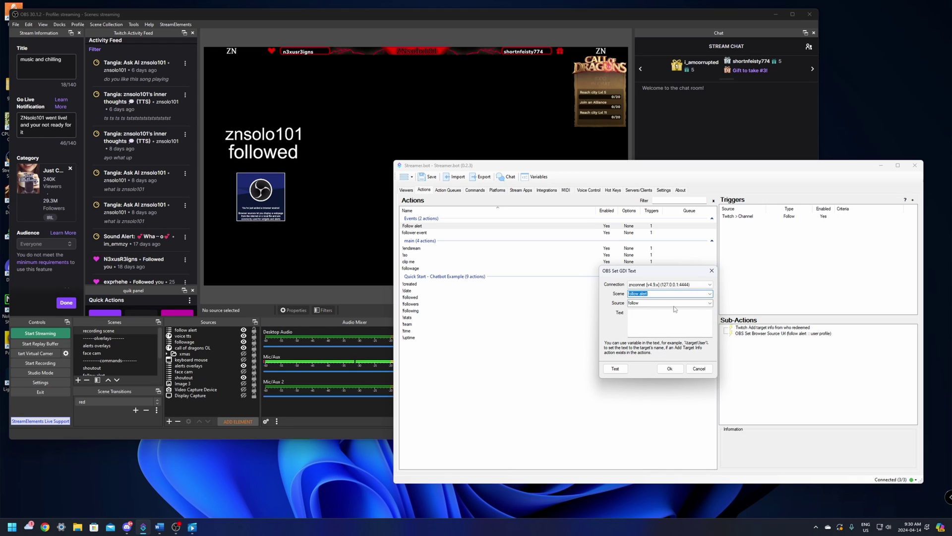
pyautogui.click(710, 304)
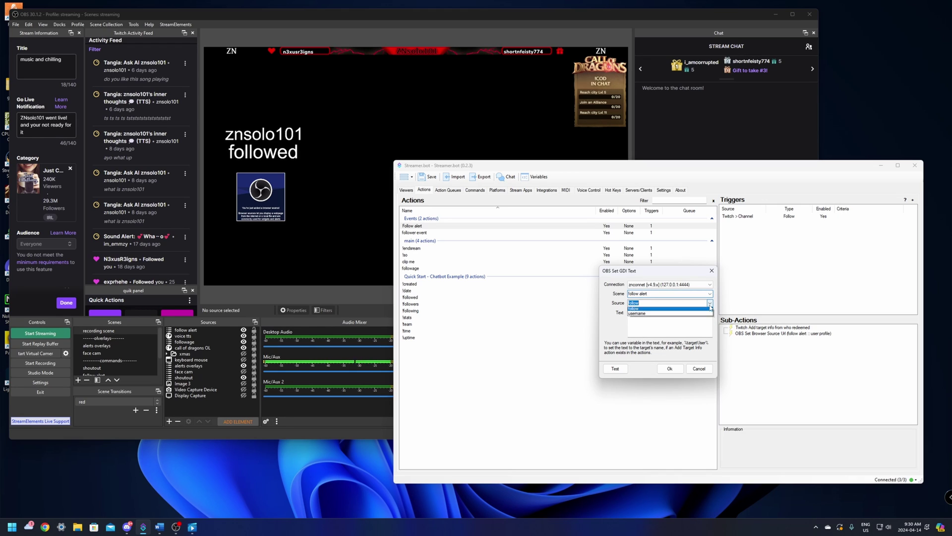
pyautogui.click(639, 316)
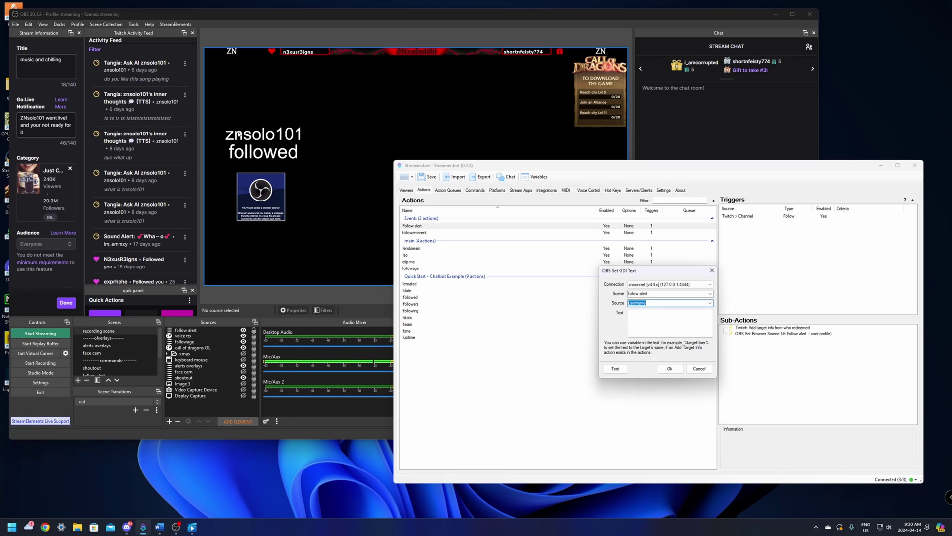
# Step: Set the GDI text to %targetUser% and confirm the sub-action
pyautogui.click(634, 316)
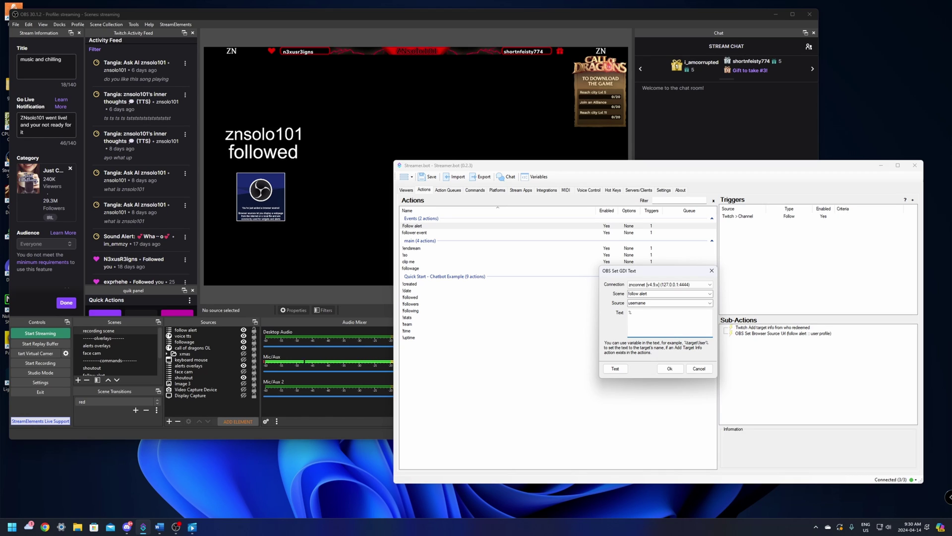
pyautogui.write('targetUser%')
pyautogui.click(669, 368)
pyautogui.click(785, 386)
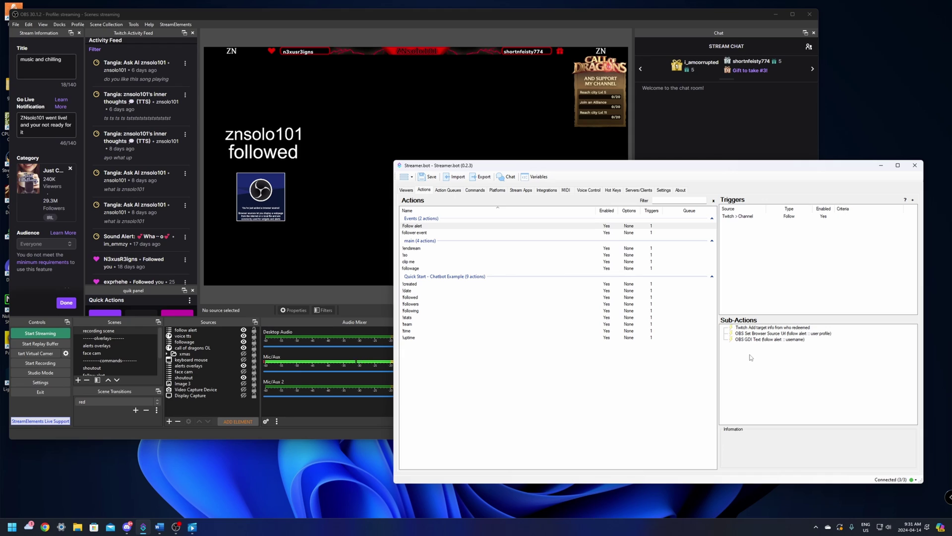
# Step: Add a Play Sound sub-action and choose the new follower MP3 from the YouTube channel folder on drive E as its sound file
pyautogui.rightClick(751, 357)
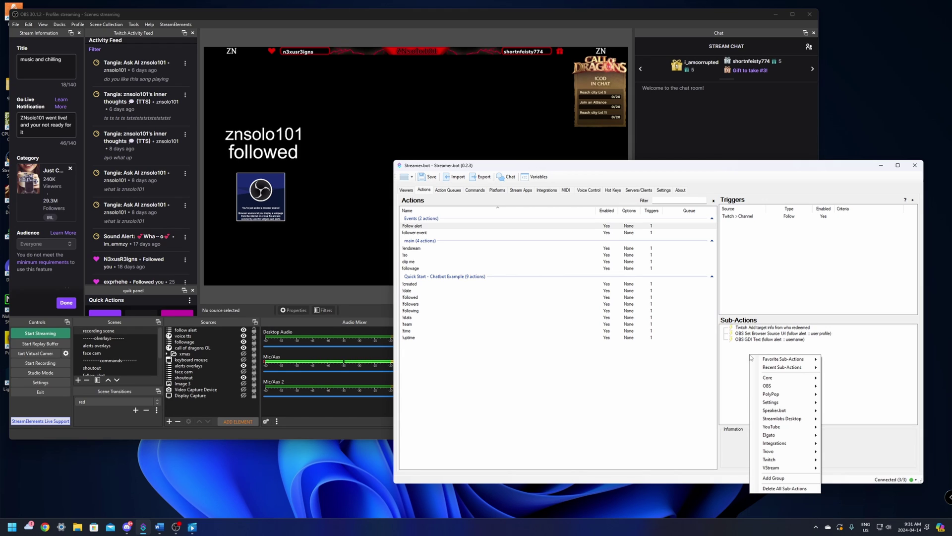
pyautogui.moveTo(776, 380)
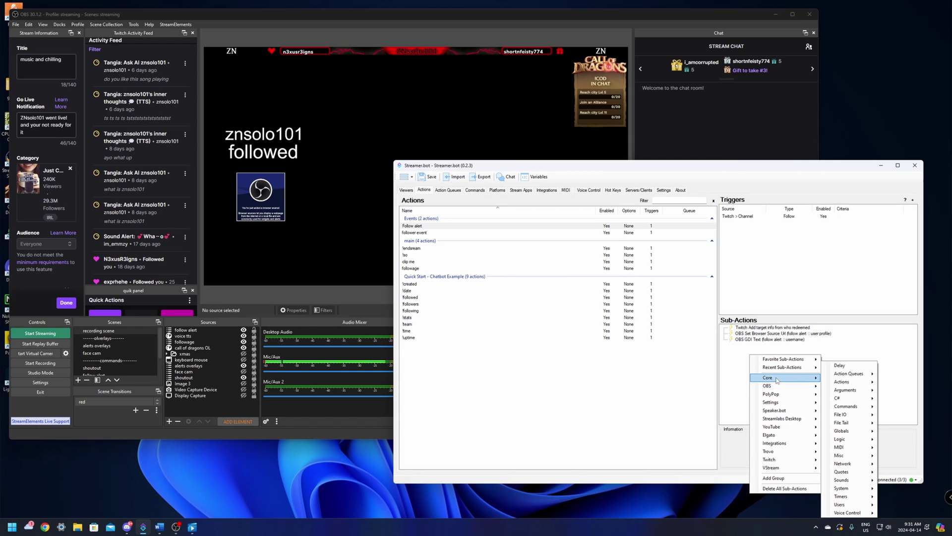
pyautogui.moveTo(853, 482)
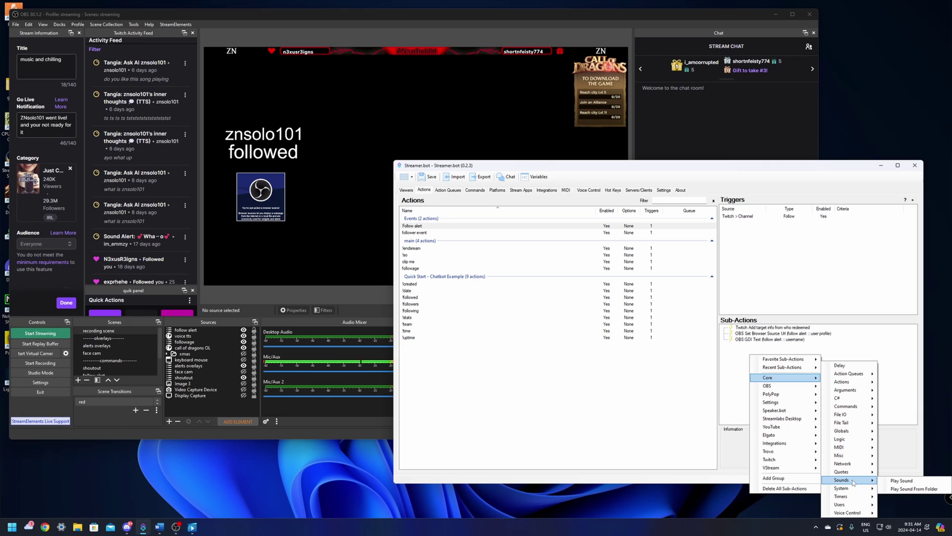
pyautogui.click(902, 481)
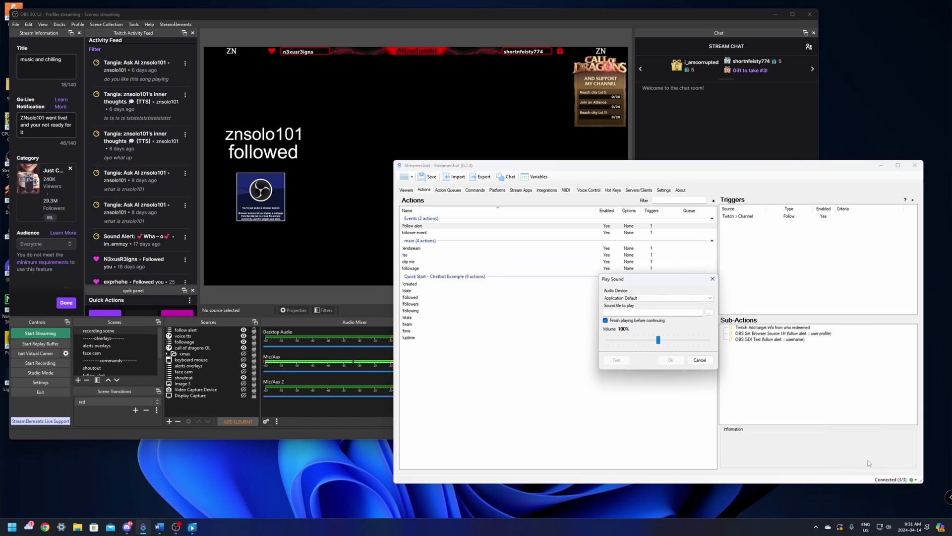
pyautogui.click(605, 311)
pyautogui.click(709, 312)
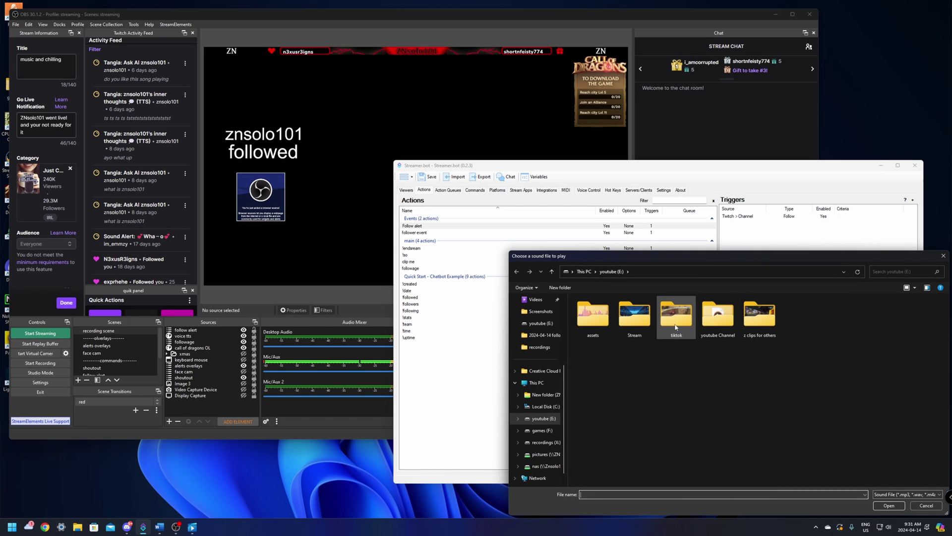
pyautogui.press('Escape')
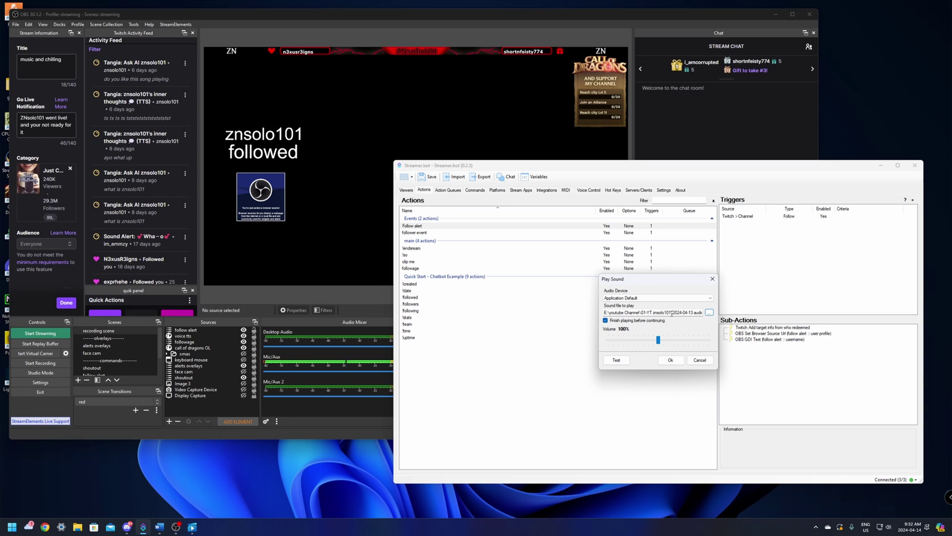
# Step: Turn off "Finish playing before continuing", set the volume to 60%, test the sound and confirm the sub-action
pyautogui.click(605, 321)
pyautogui.moveTo(658, 340); pyautogui.dragTo(643, 339)
pyautogui.moveTo(639, 339); pyautogui.dragTo(640, 340)
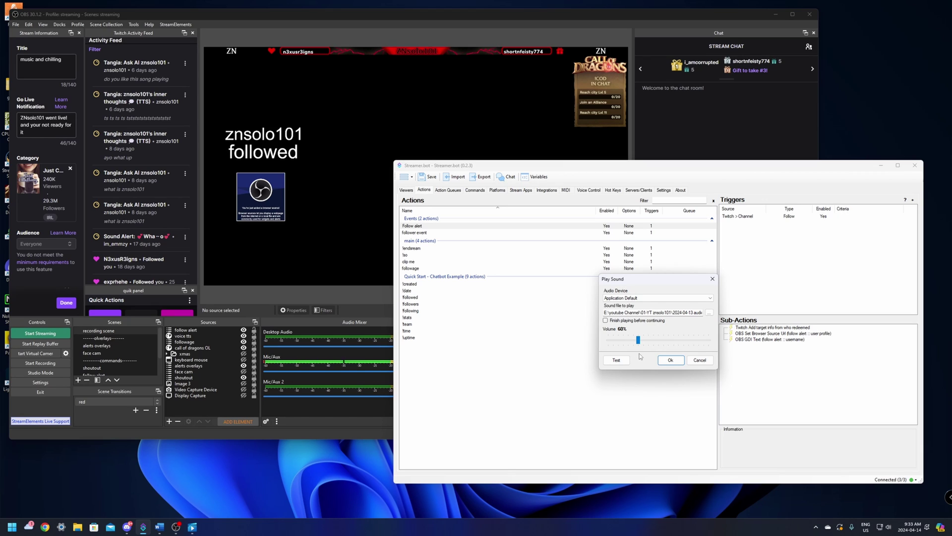
pyautogui.click(619, 363)
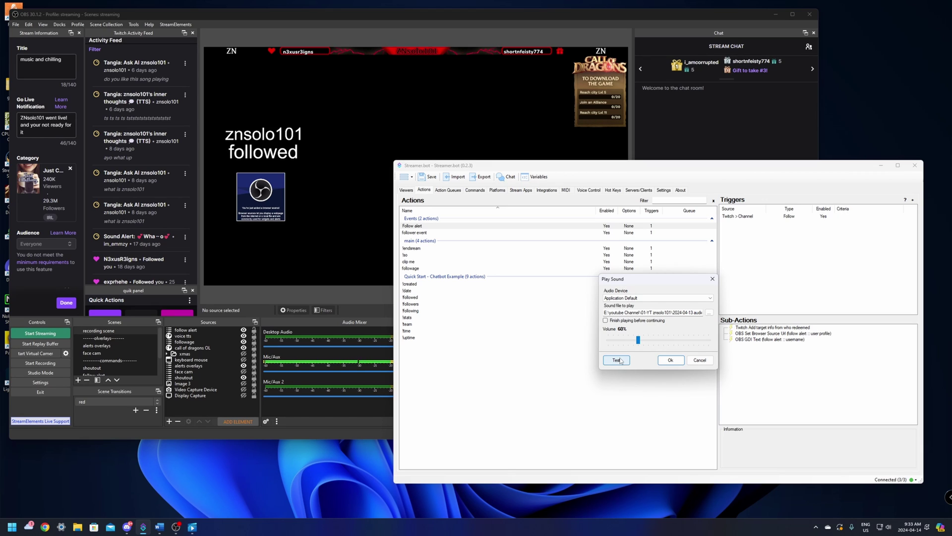
pyautogui.click(666, 362)
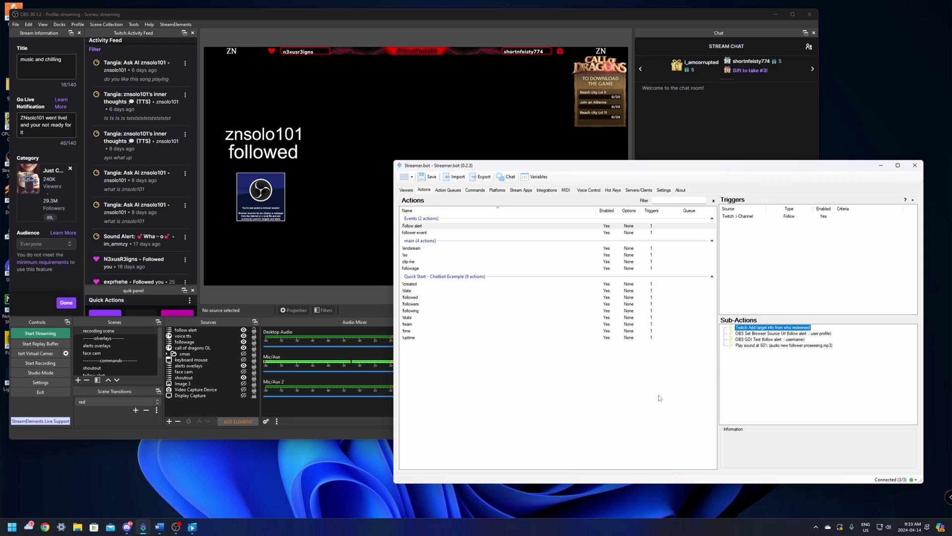
# Step: Add a Delay sub-action of 3500 milliseconds after the sound
pyautogui.click(766, 373)
pyautogui.rightClick(765, 374)
pyautogui.moveTo(771, 380)
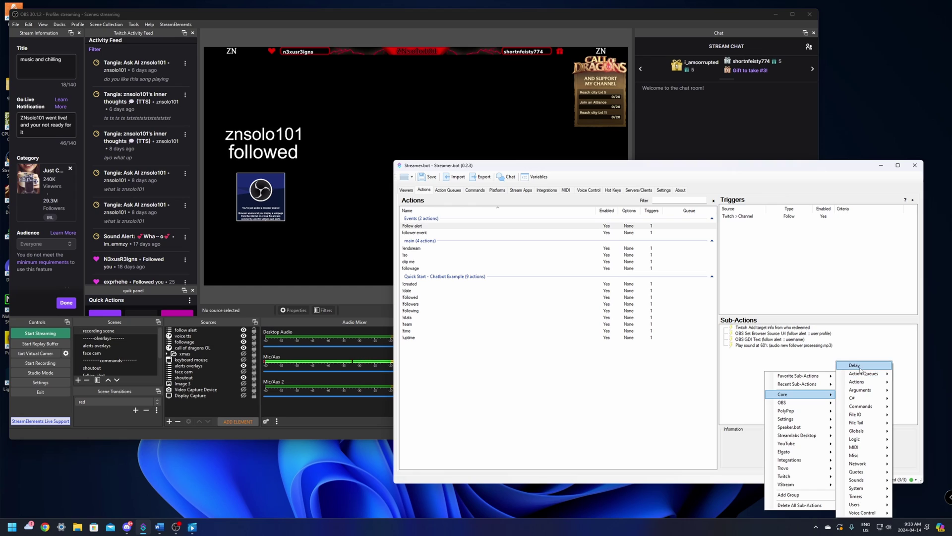
pyautogui.click(861, 371)
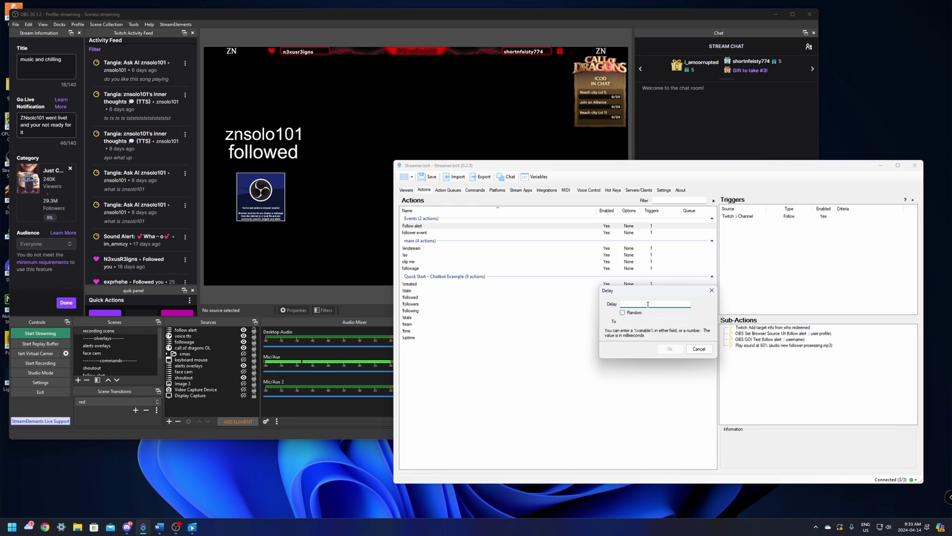
pyautogui.write('3500')
pyautogui.press('Return')
pyautogui.click(769, 369)
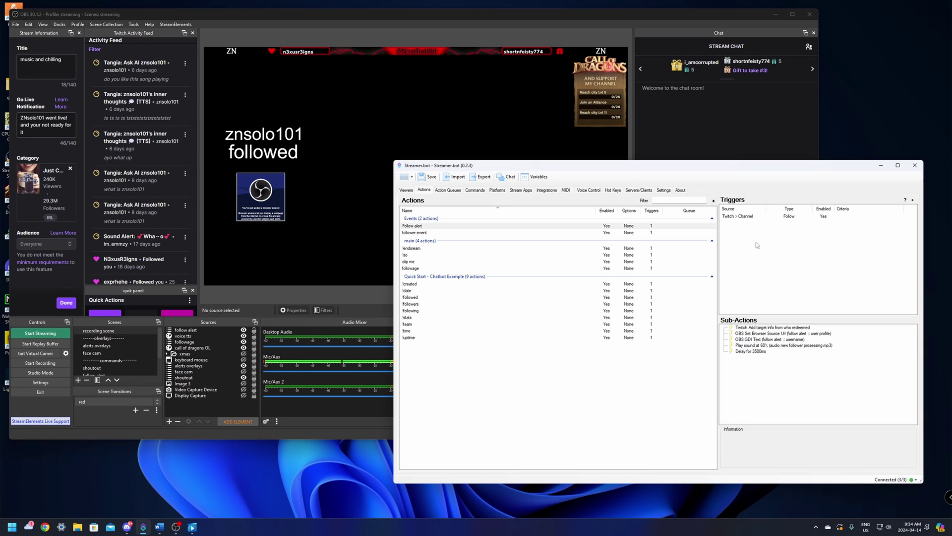
# Step: Test the Twitch channel follow trigger to check the alert's name and profile picture in the OBS preview
pyautogui.rightClick(729, 217)
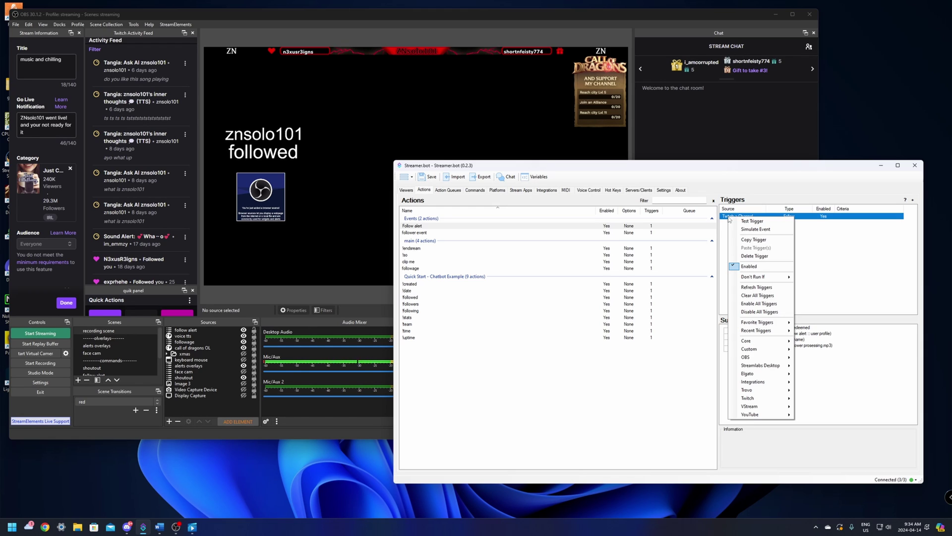
pyautogui.click(761, 224)
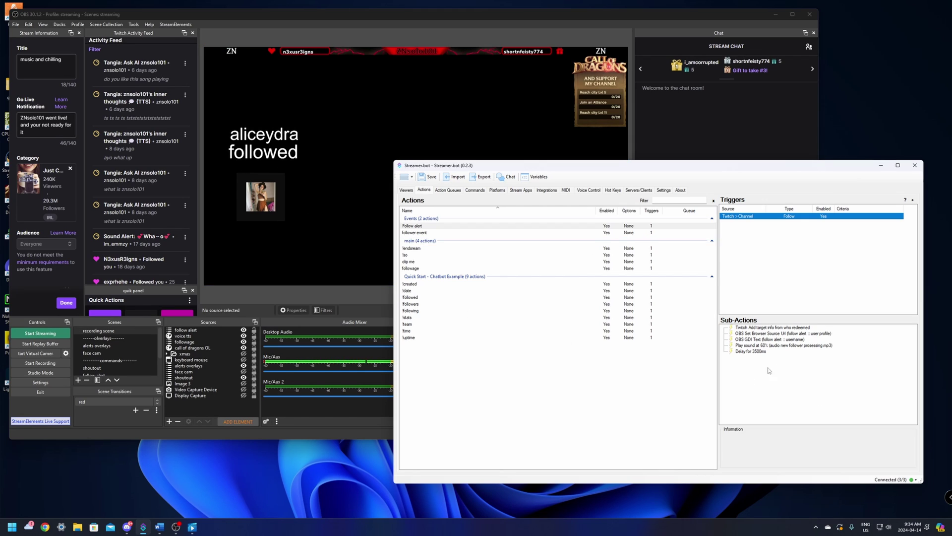
pyautogui.click(748, 371)
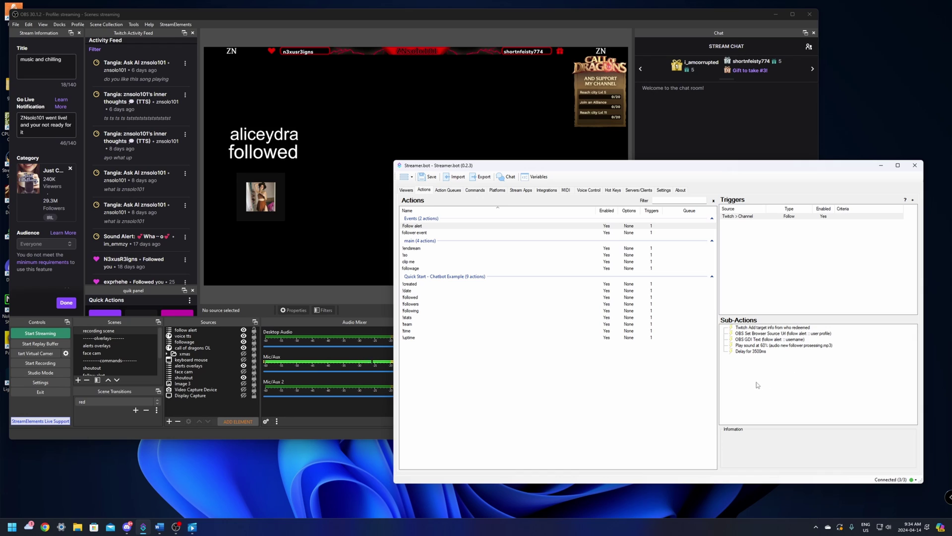
# Step: Add an OBS Set Source Visibility State sub-action that makes the user profile source in the follow alert scene visible
pyautogui.rightClick(742, 372)
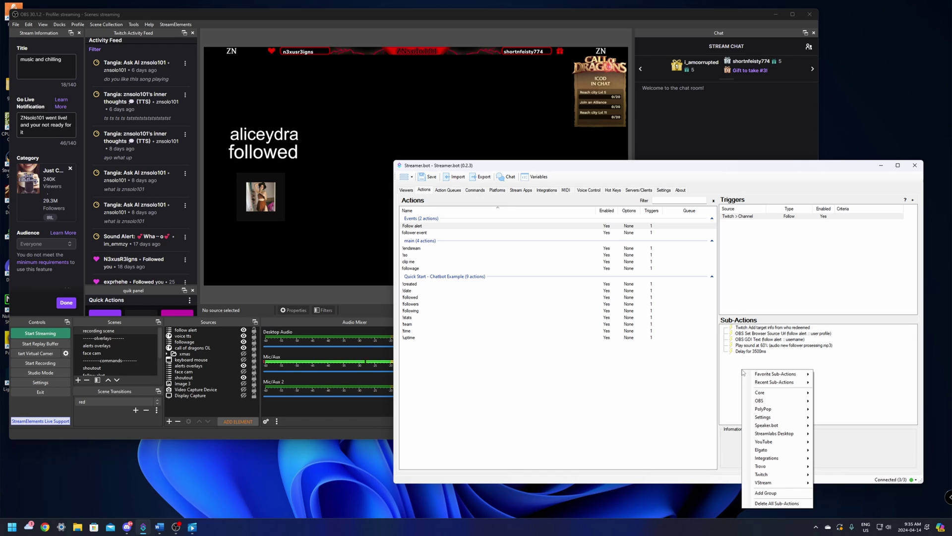
pyautogui.moveTo(777, 405)
pyautogui.moveTo(830, 494)
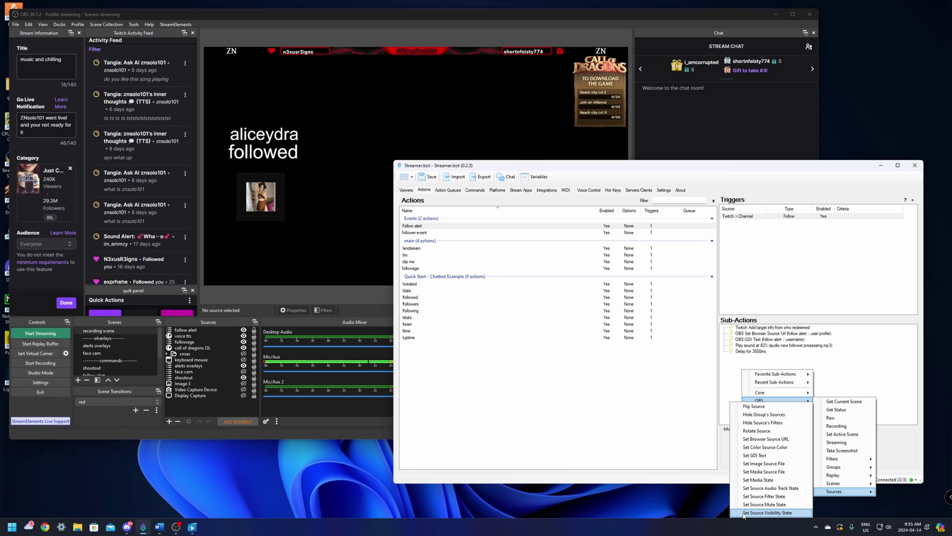
pyautogui.click(780, 513)
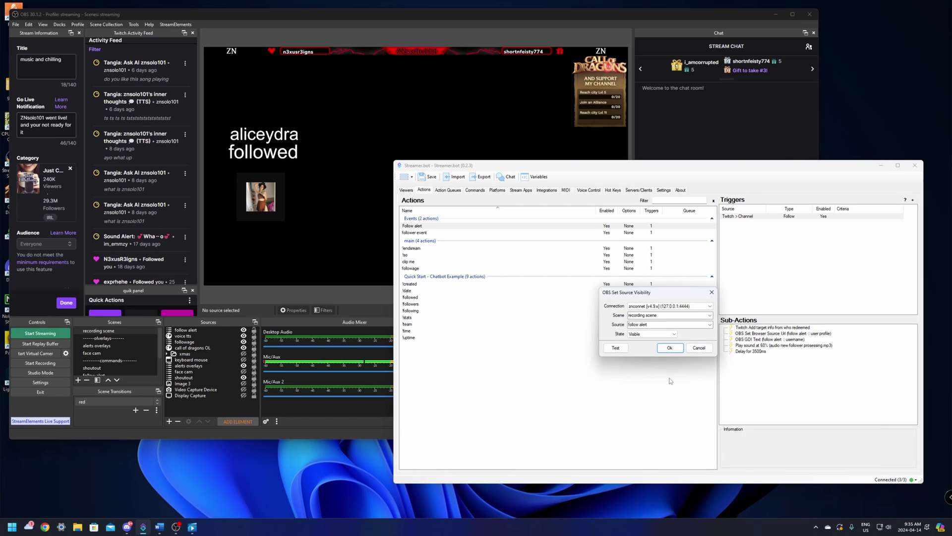
pyautogui.click(709, 316)
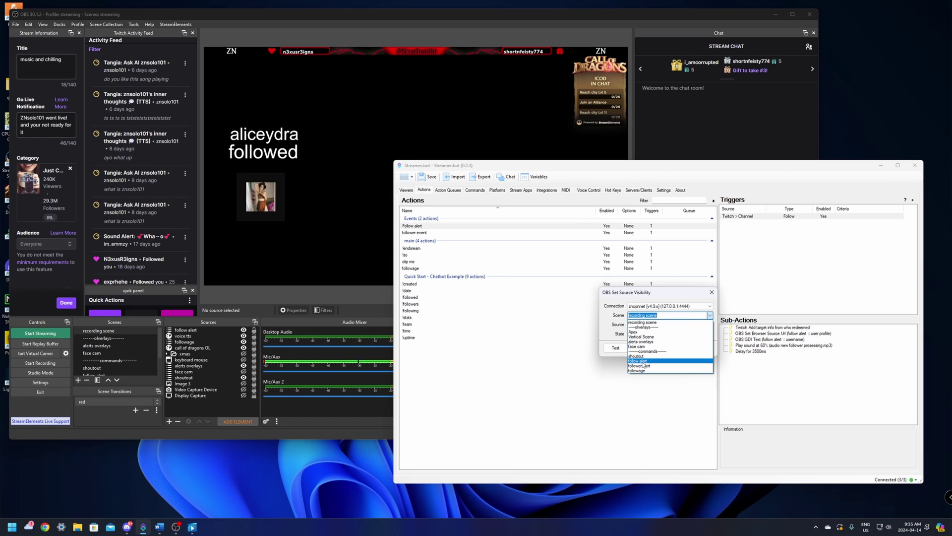
pyautogui.click(638, 365)
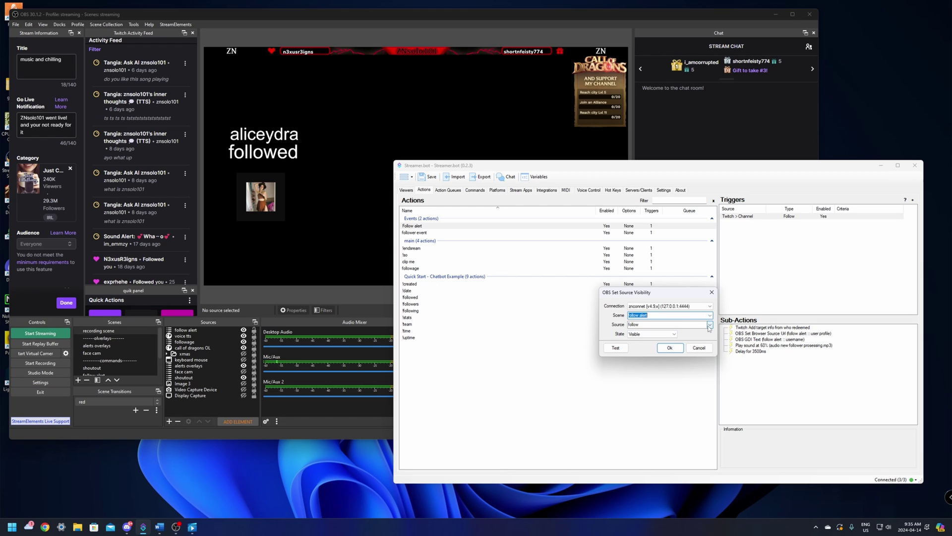
pyautogui.click(709, 325)
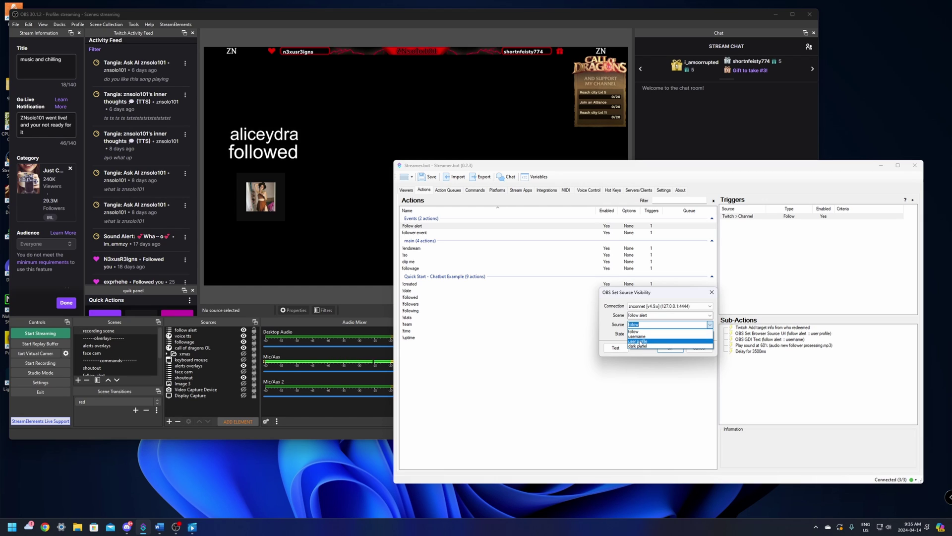
pyautogui.click(641, 341)
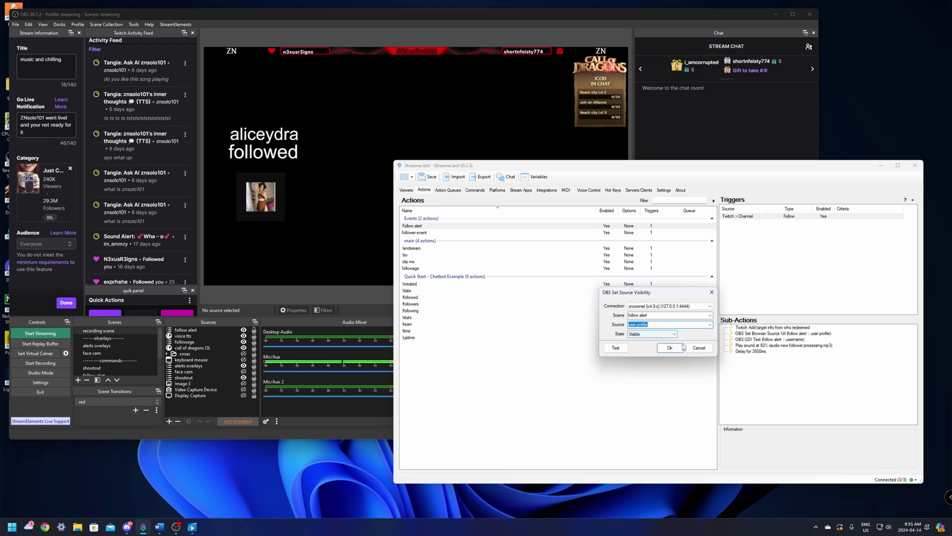
pyautogui.click(667, 349)
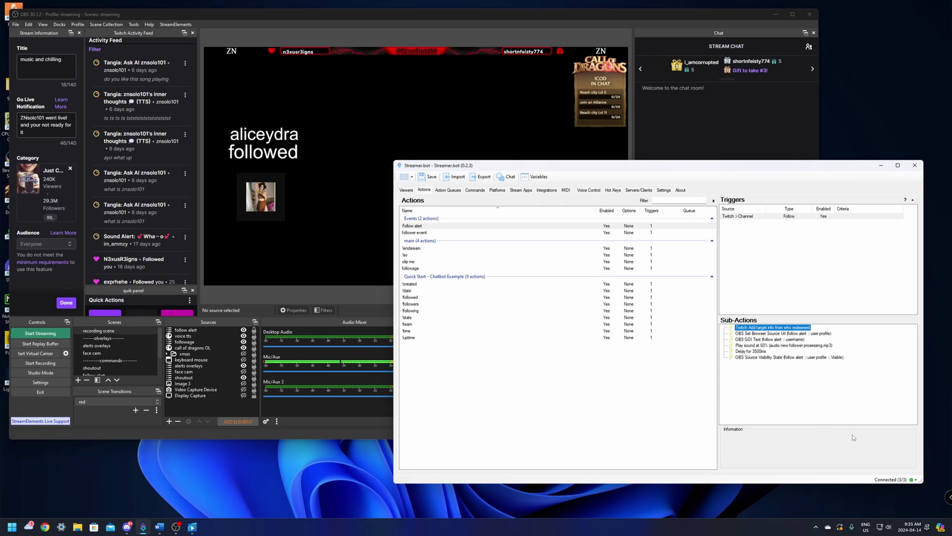
# Step: Duplicate the user profile visibility sub-action and set the copy's source to username
pyautogui.click(763, 358)
pyautogui.rightClick(763, 362)
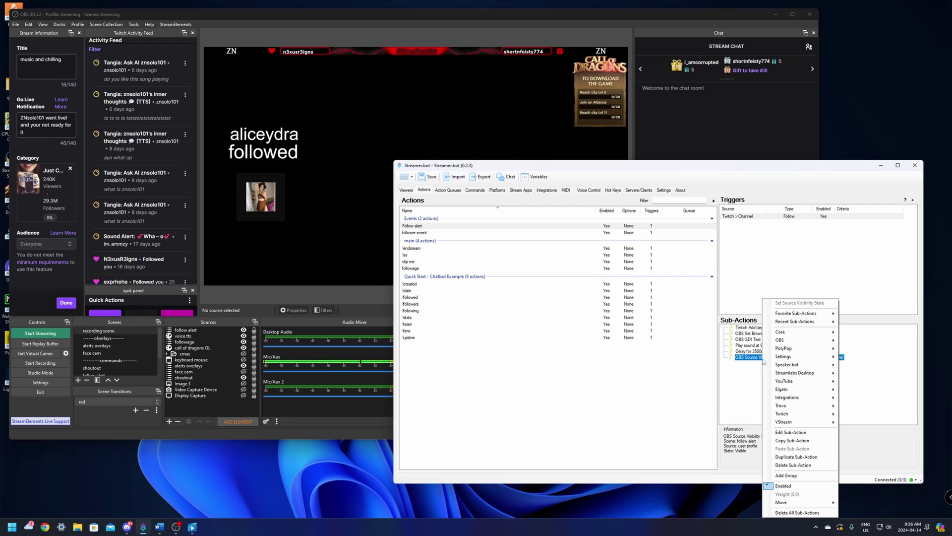
pyautogui.click(764, 363)
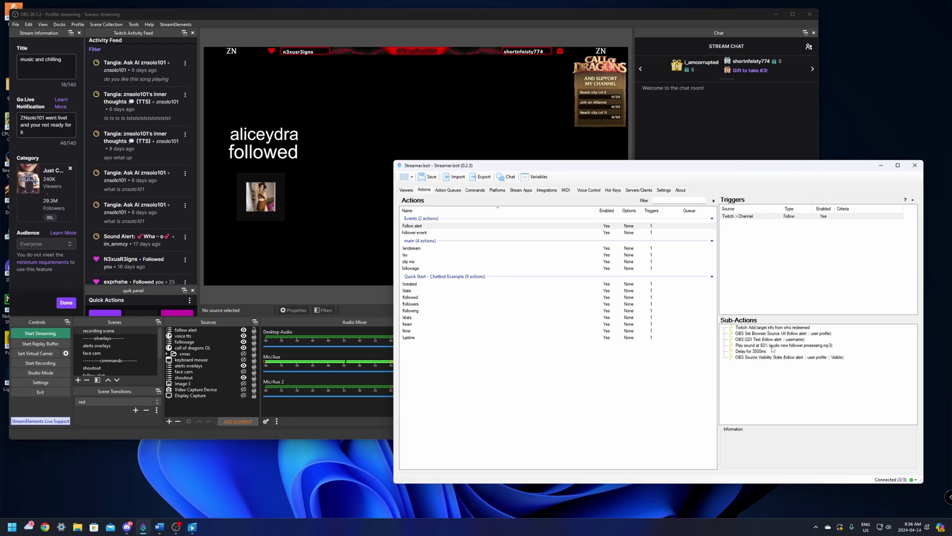
pyautogui.rightClick(756, 357)
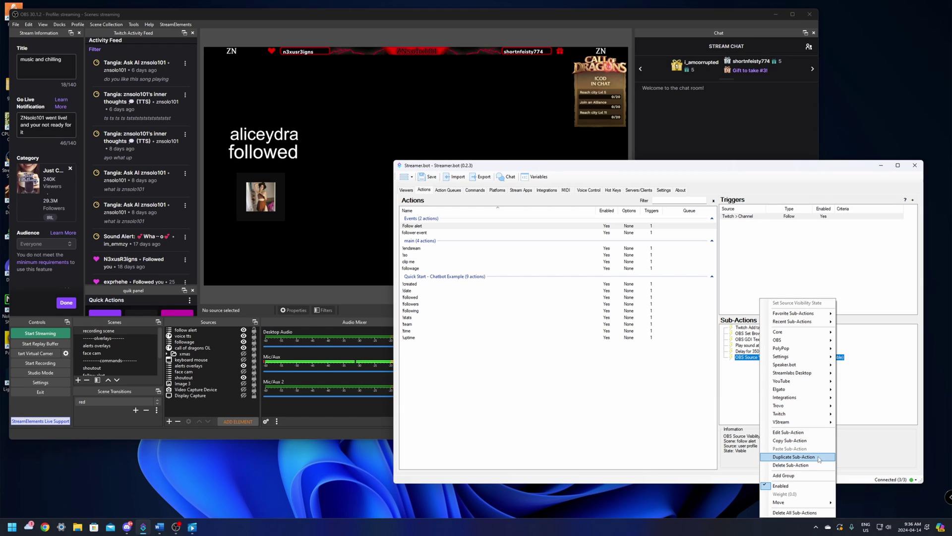
pyautogui.click(794, 457)
pyautogui.doubleClick(782, 363)
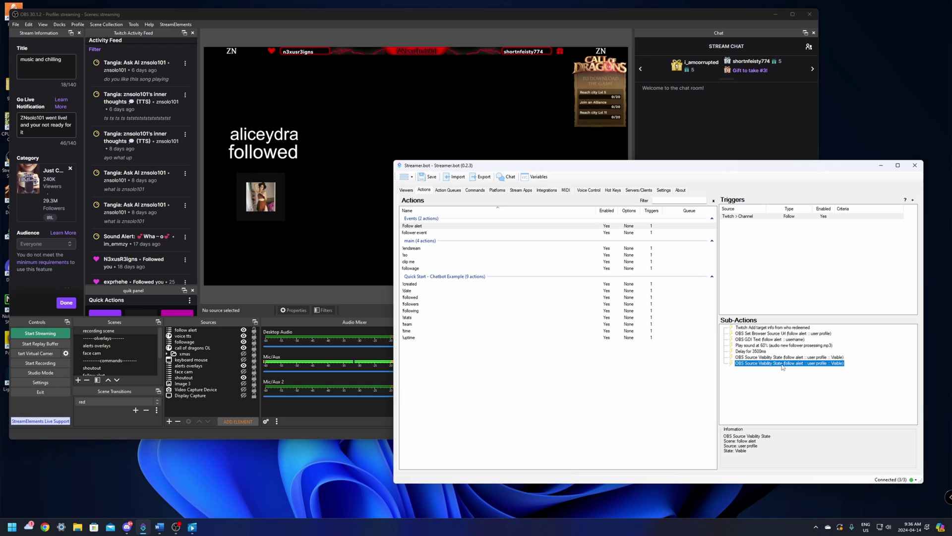
pyautogui.click(682, 324)
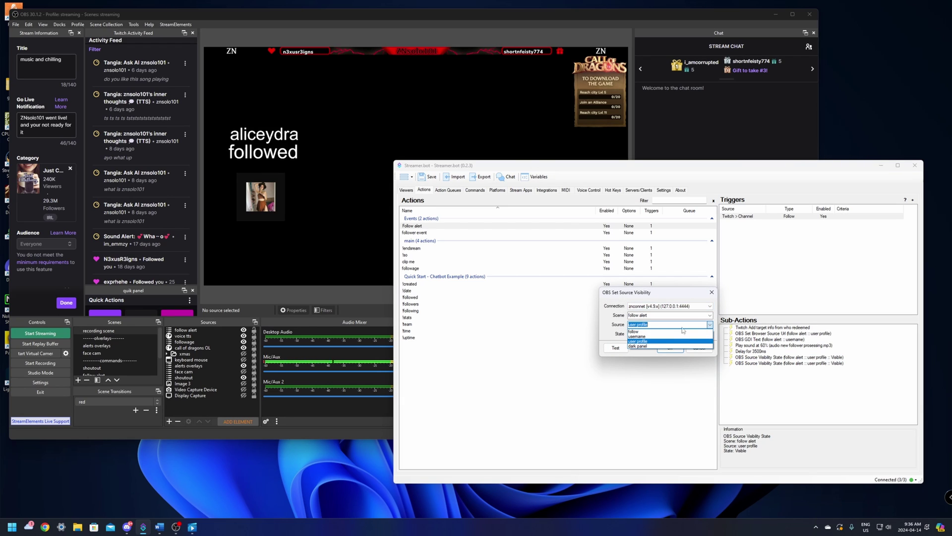
pyautogui.click(644, 336)
pyautogui.click(669, 347)
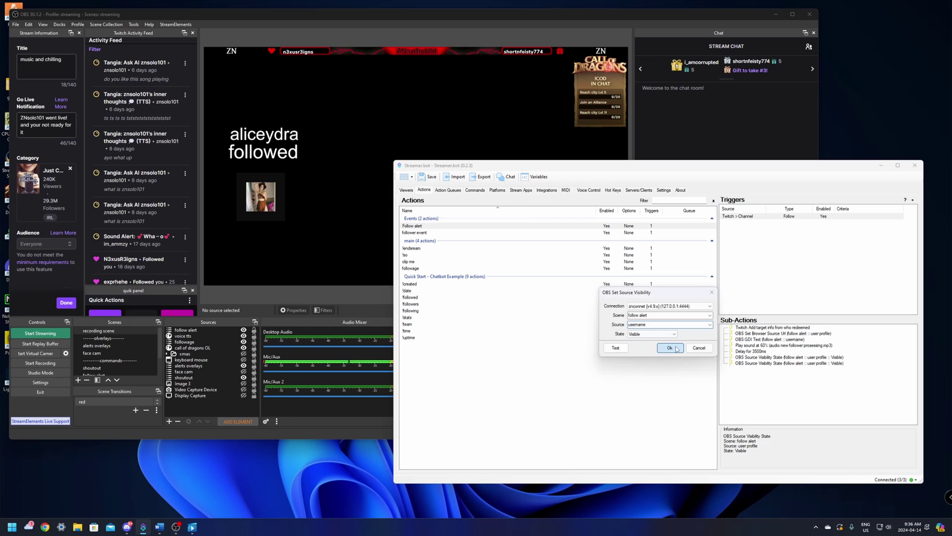
# Step: Duplicate the username visibility sub-action and set the copy's source to follow
pyautogui.rightClick(748, 378)
pyautogui.rightClick(749, 365)
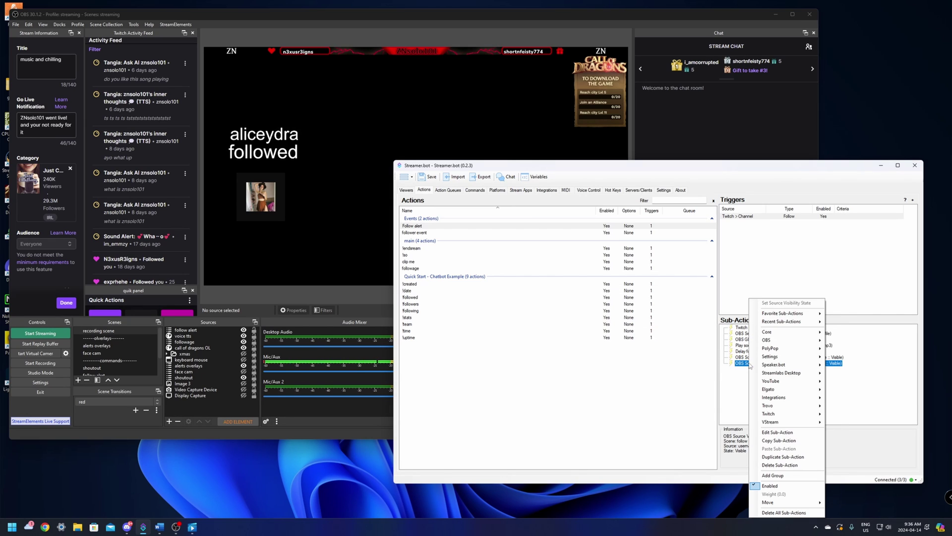
pyautogui.click(776, 457)
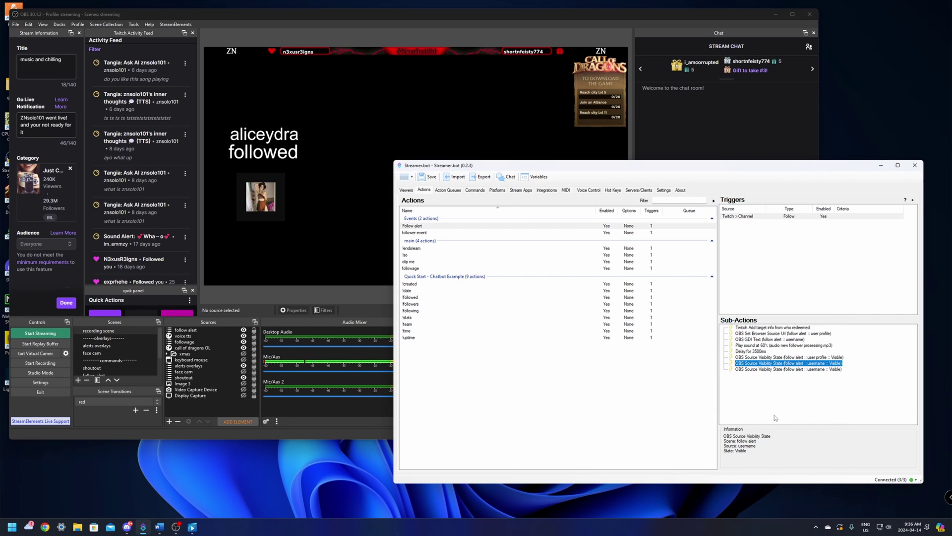
pyautogui.doubleClick(774, 369)
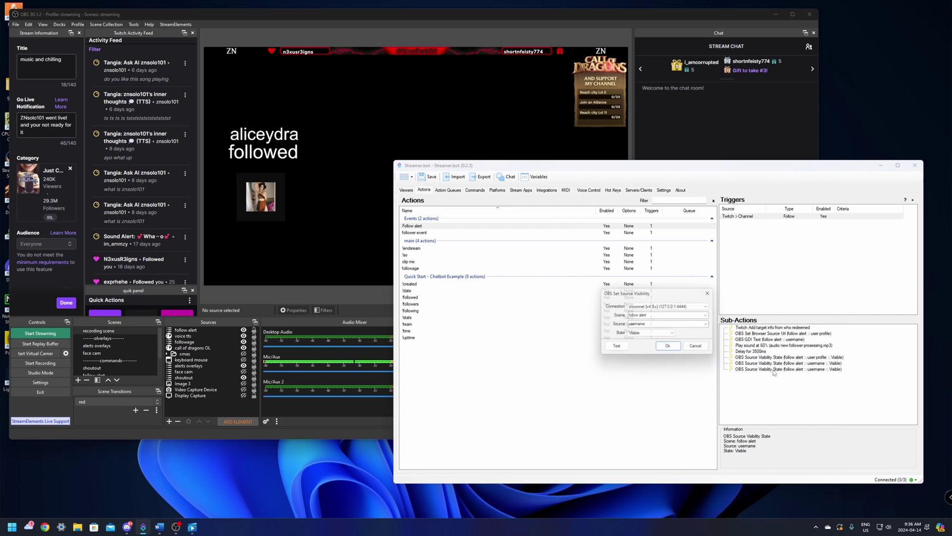
pyautogui.click(710, 325)
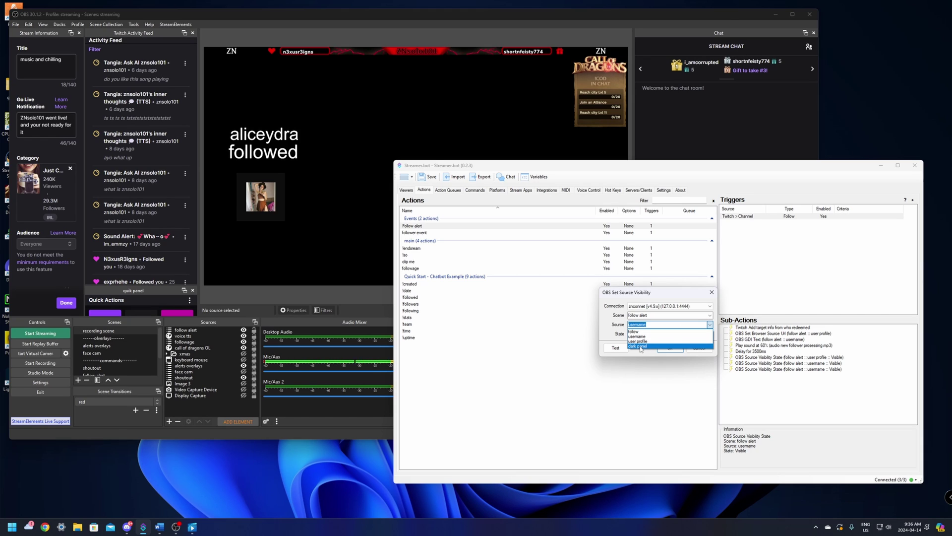
pyautogui.click(635, 331)
pyautogui.click(669, 349)
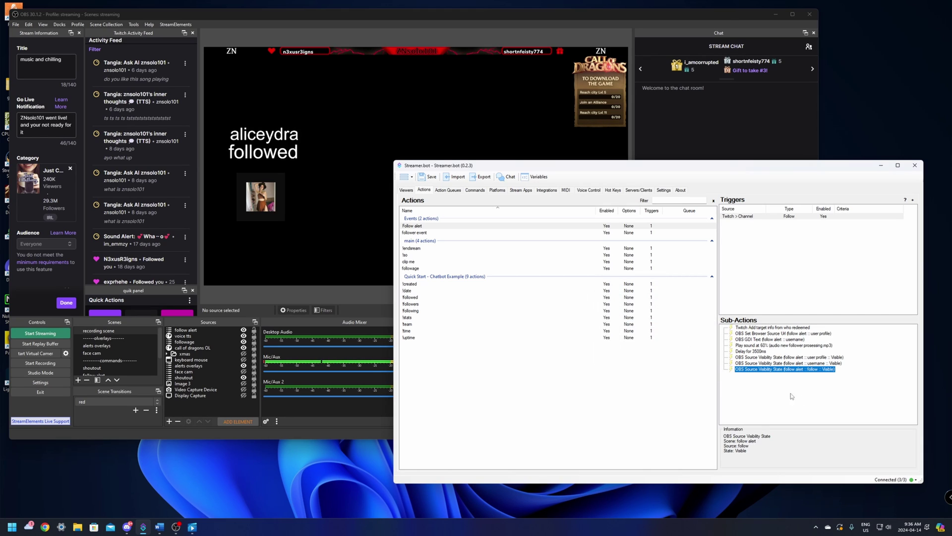
# Step: Duplicate the follow source's visibility sub-action and set the copy's source to dark panel
pyautogui.rightClick(765, 373)
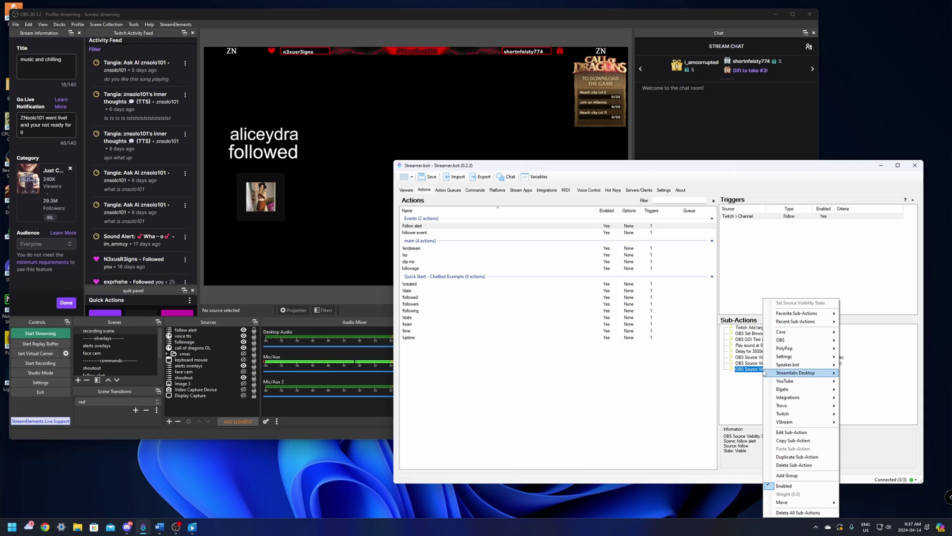
pyautogui.click(792, 459)
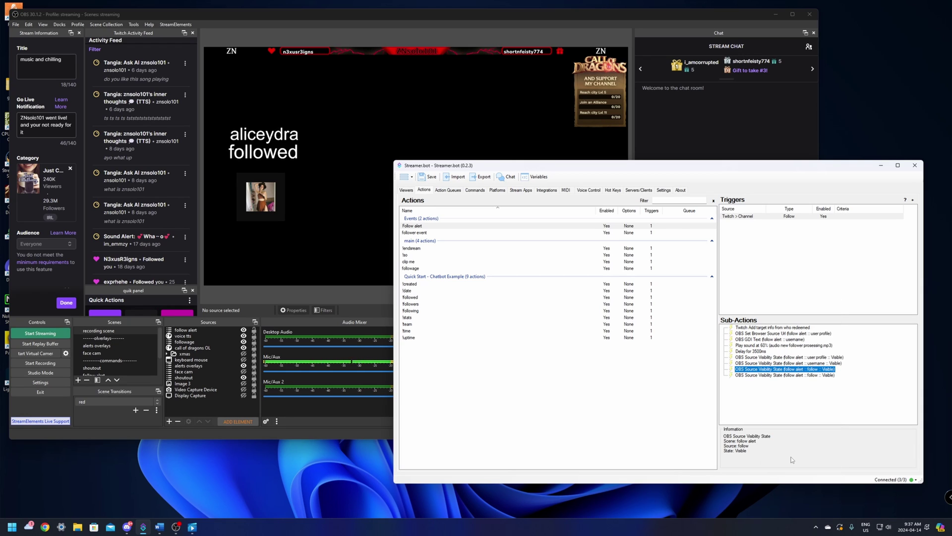
pyautogui.doubleClick(757, 375)
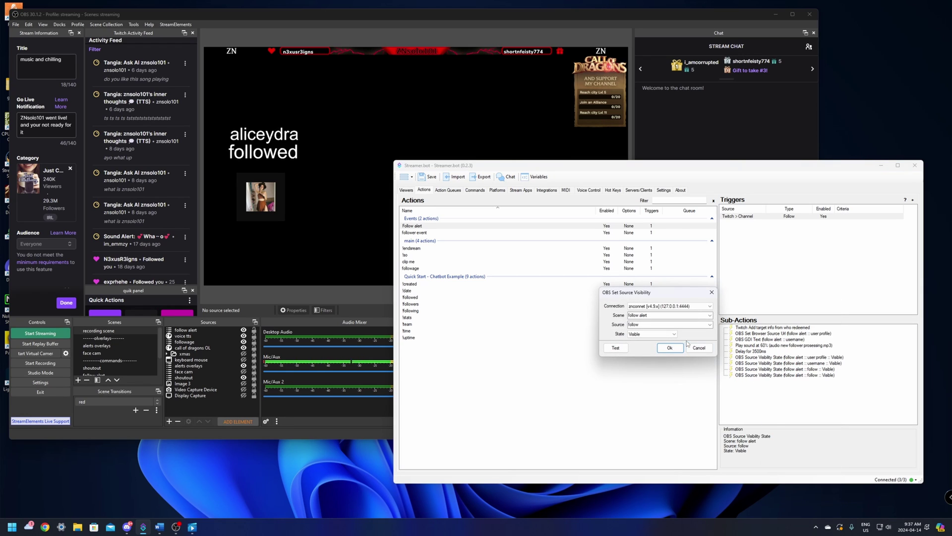
pyautogui.click(709, 325)
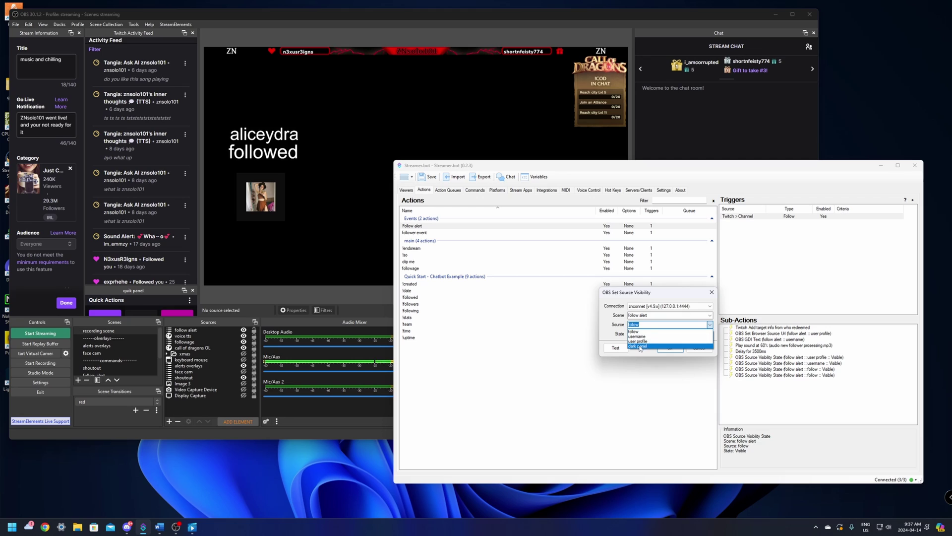
pyautogui.click(638, 348)
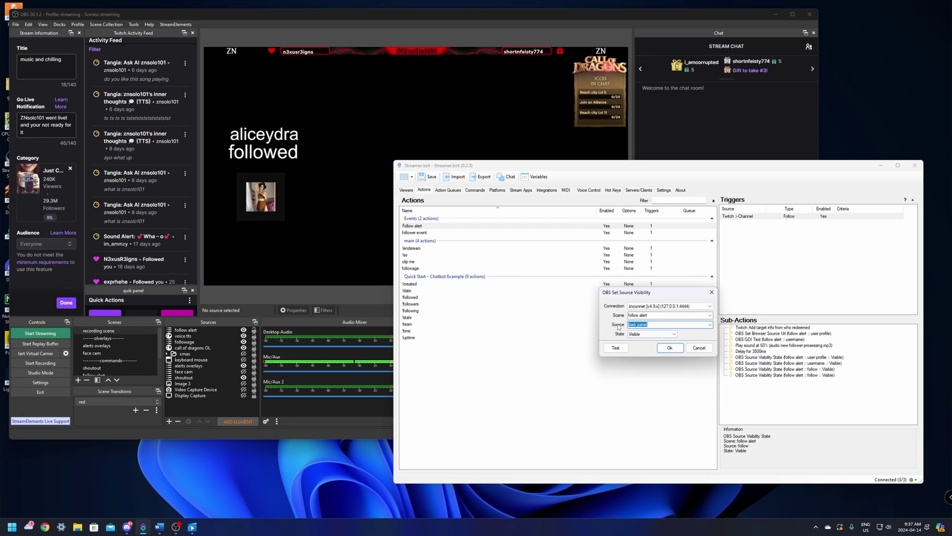
pyautogui.click(670, 348)
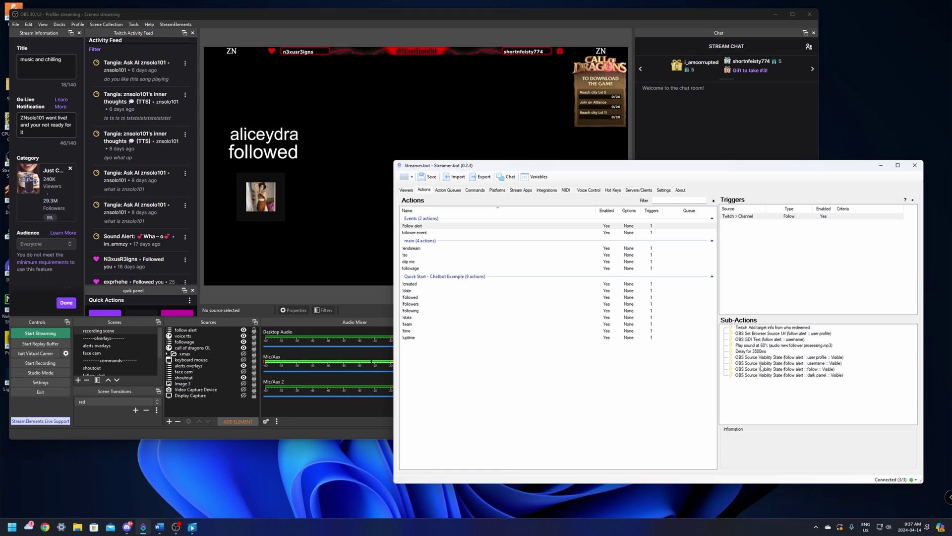
# Step: Add a Delay sub-action of 10000 milliseconds after the visibility sub-actions
pyautogui.rightClick(752, 389)
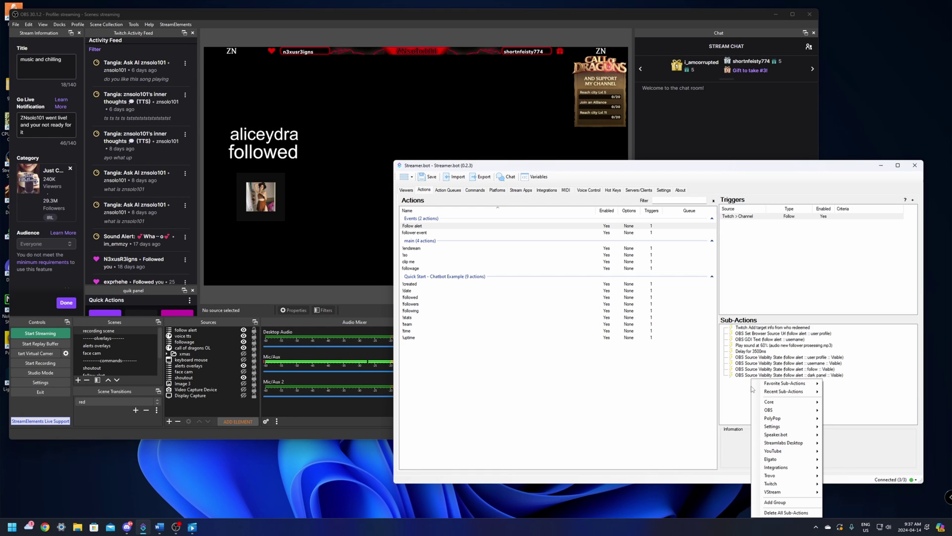
pyautogui.moveTo(781, 403)
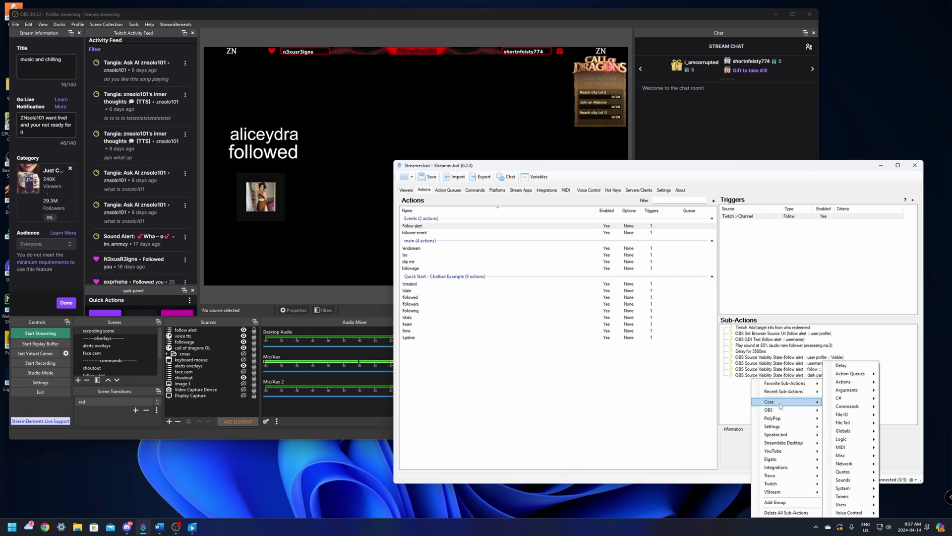
pyautogui.click(847, 367)
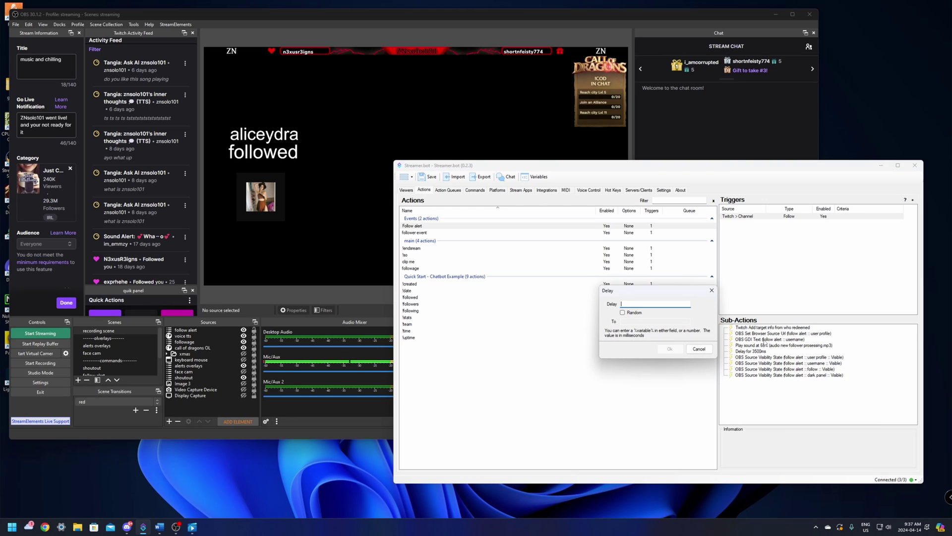
pyautogui.write('10000')
pyautogui.click(660, 352)
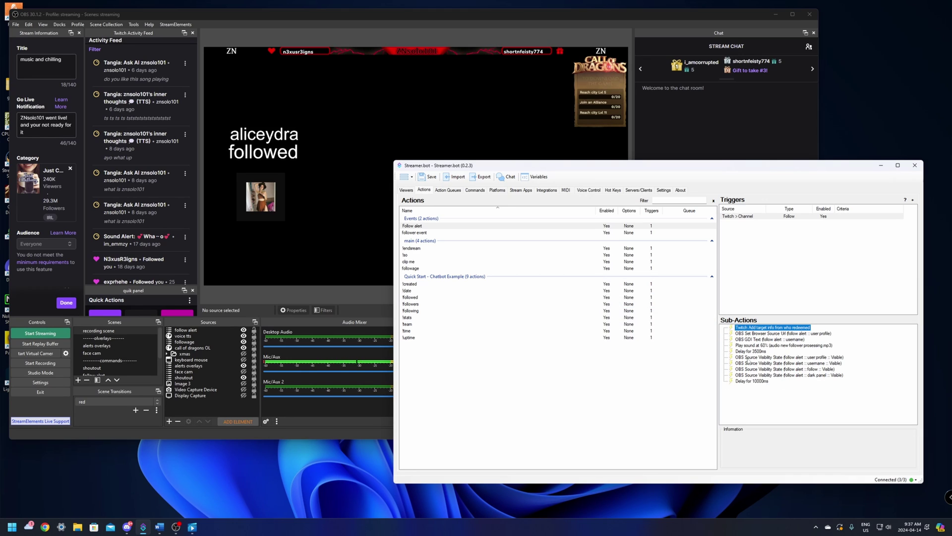
pyautogui.click(772, 393)
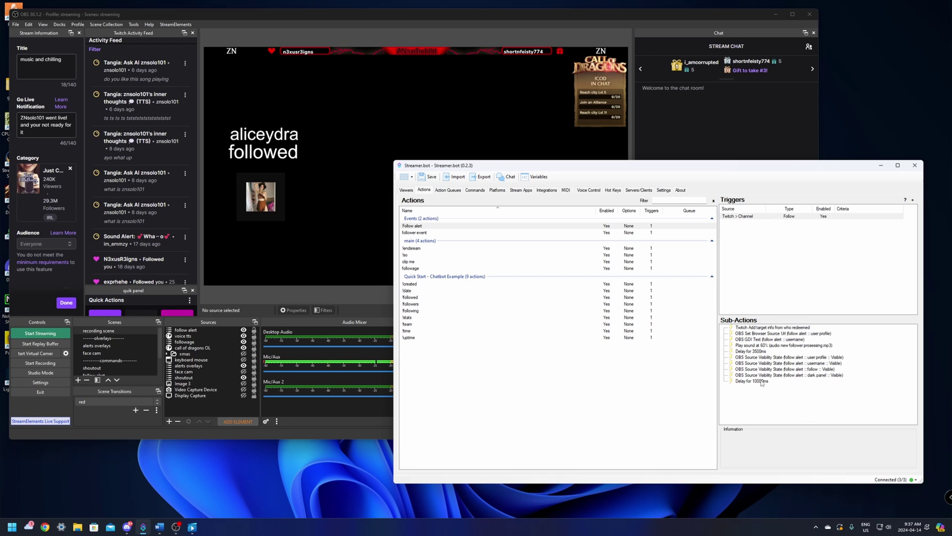
pyautogui.rightClick(778, 378)
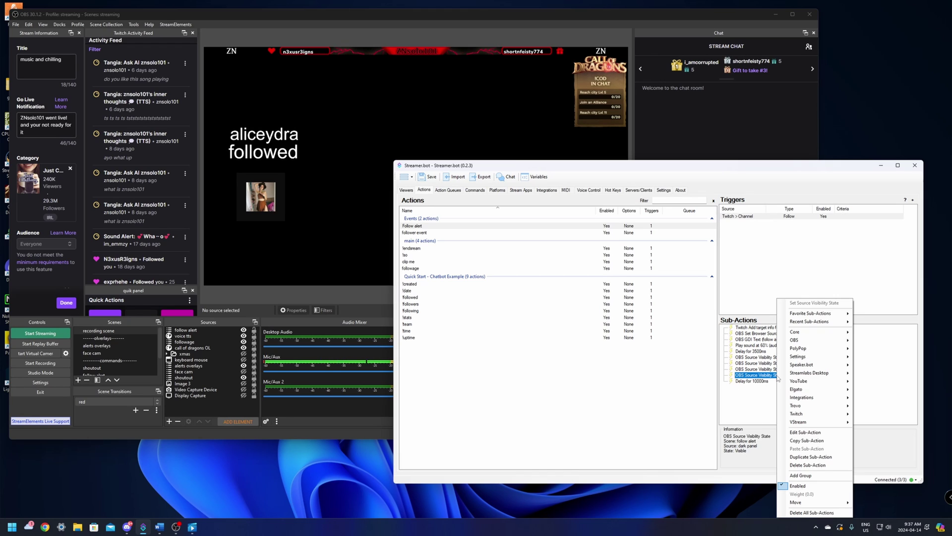
pyautogui.click(812, 457)
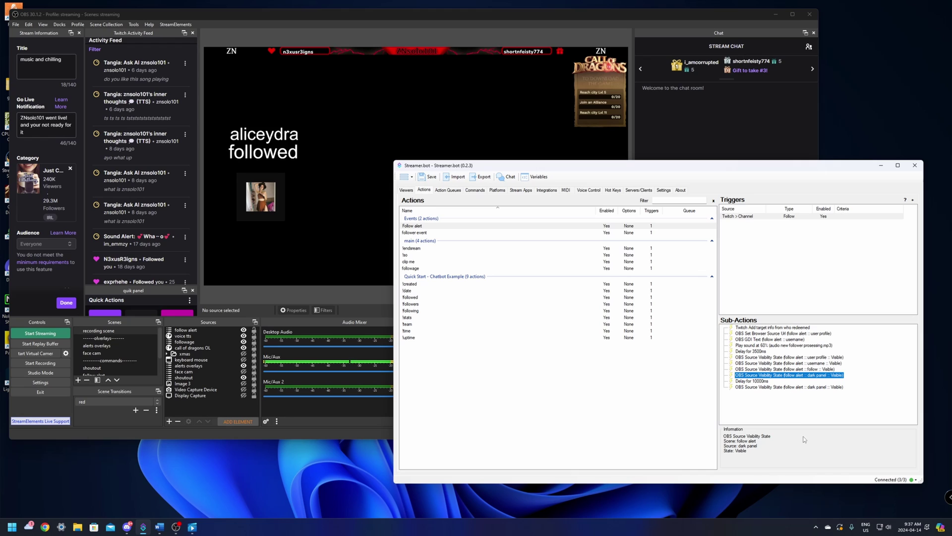
pyautogui.click(800, 388)
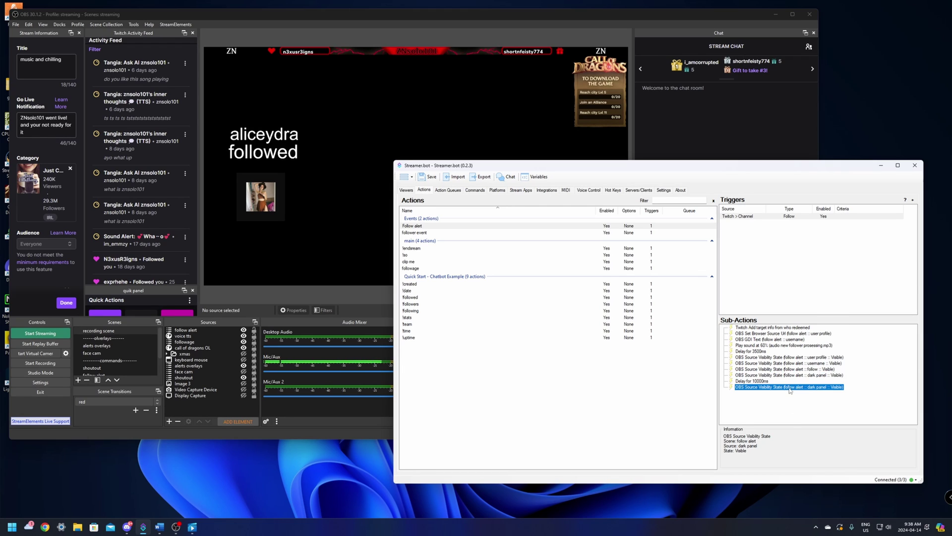
pyautogui.rightClick(789, 387)
pyautogui.click(818, 457)
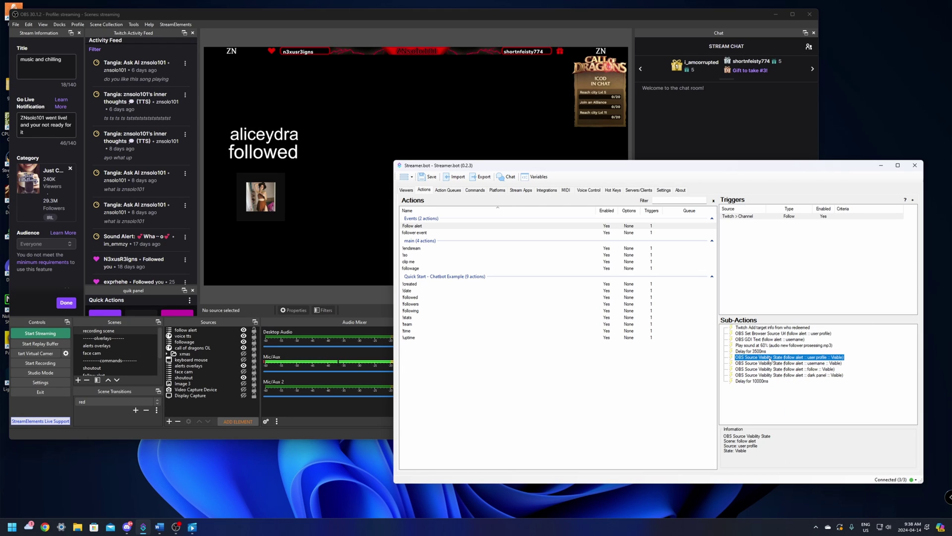
# Step: Duplicate the user profile visibility sub-action and set the copy's state to Hidden
pyautogui.rightClick(768, 359)
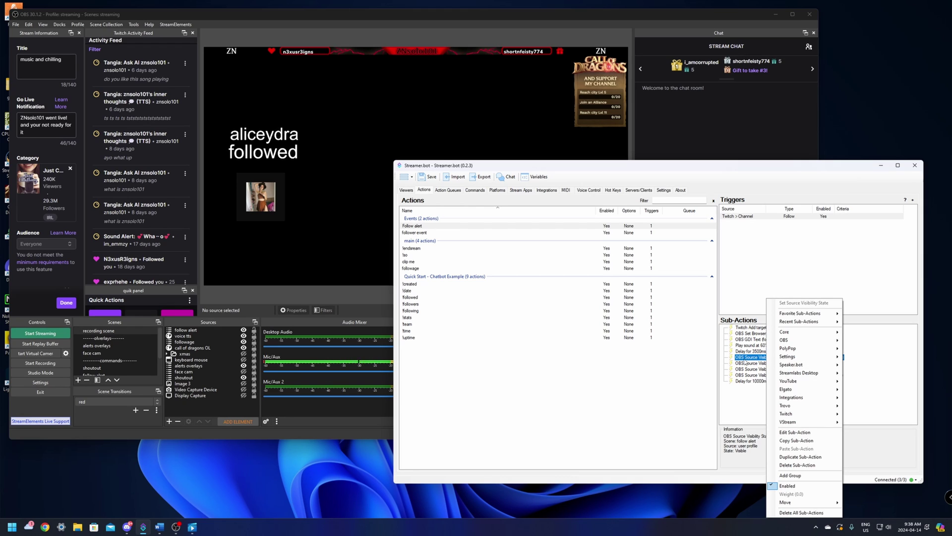
pyautogui.click(758, 359)
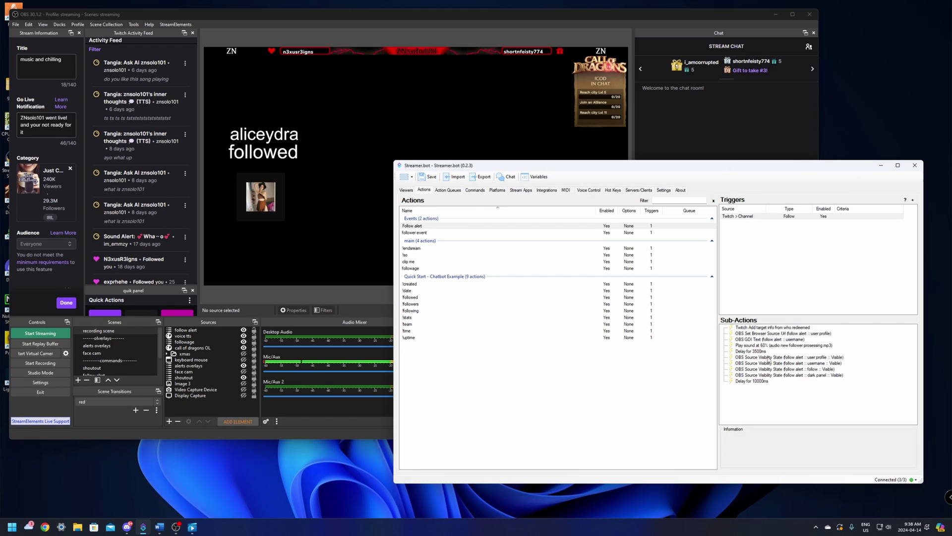
pyautogui.rightClick(769, 361)
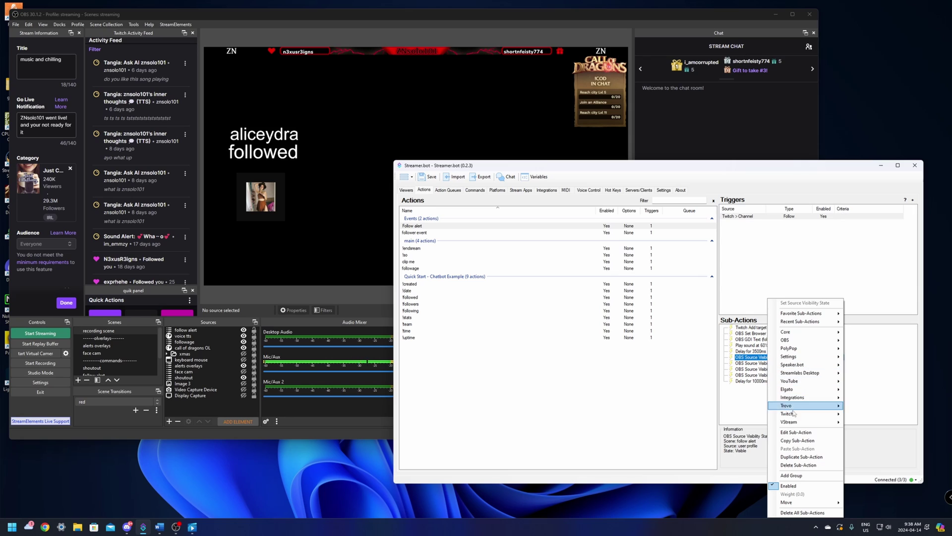
pyautogui.click(796, 457)
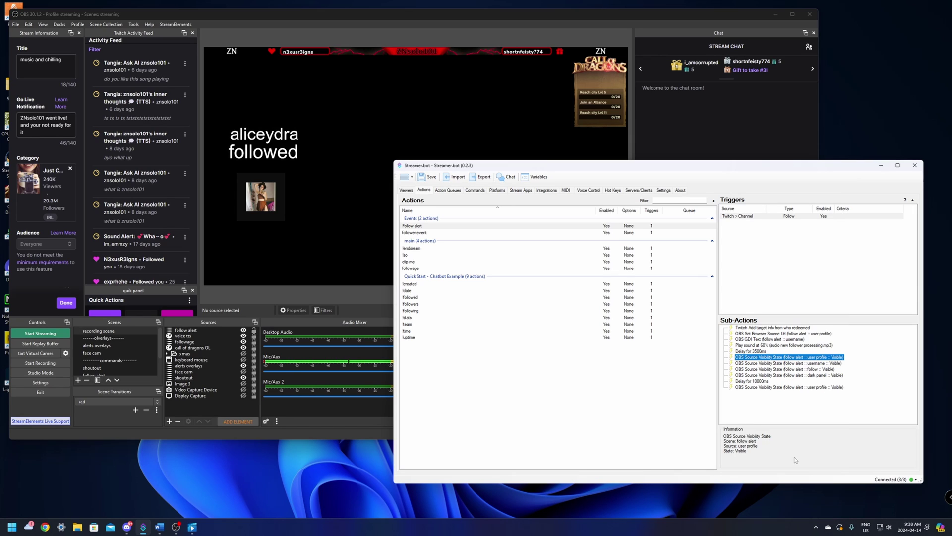
pyautogui.doubleClick(771, 388)
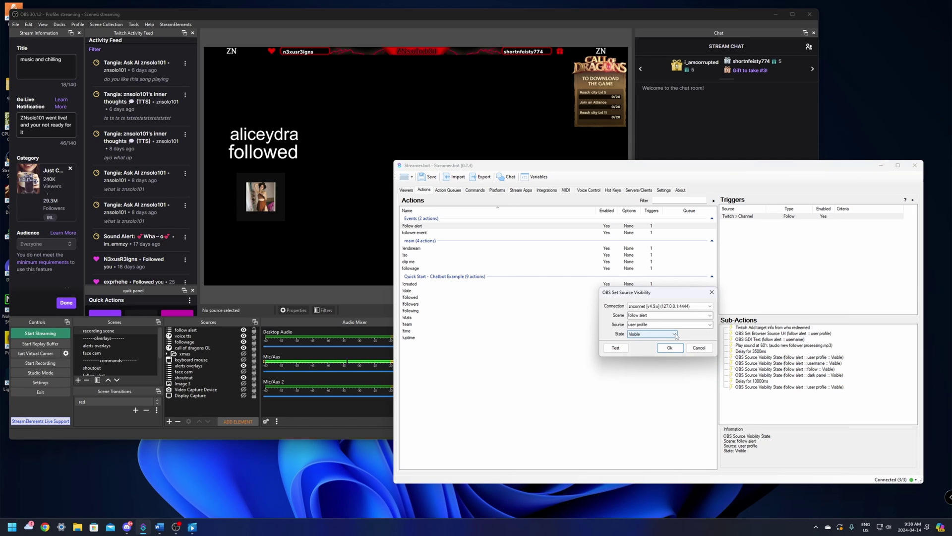
pyautogui.click(676, 336)
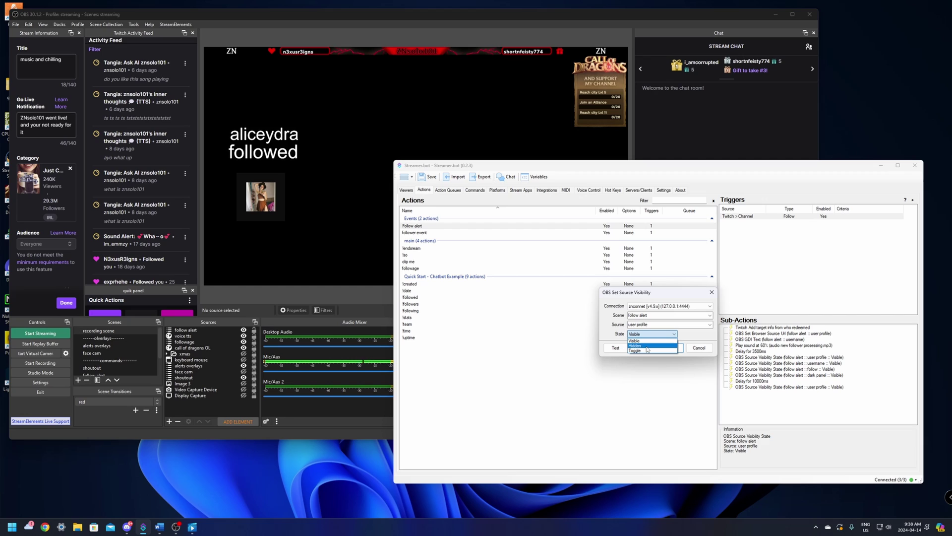
pyautogui.click(640, 346)
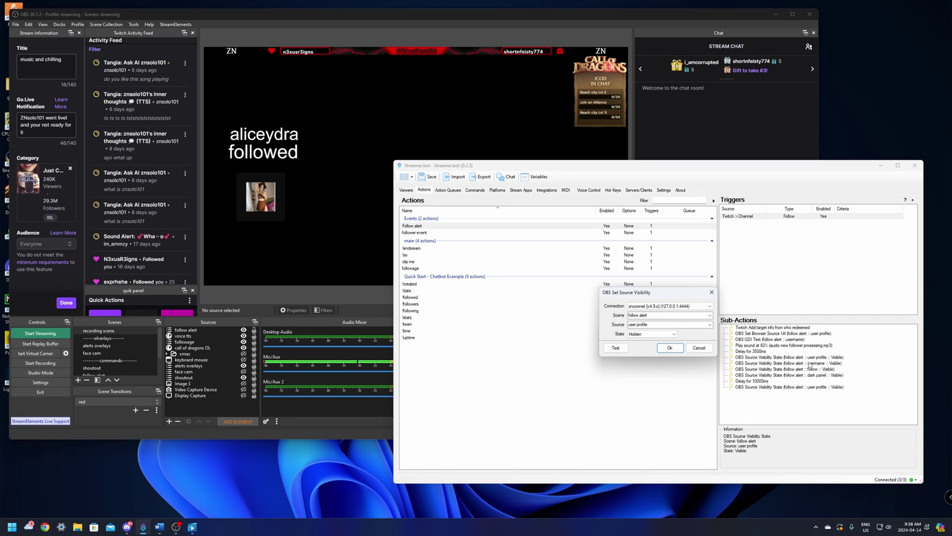
pyautogui.click(669, 347)
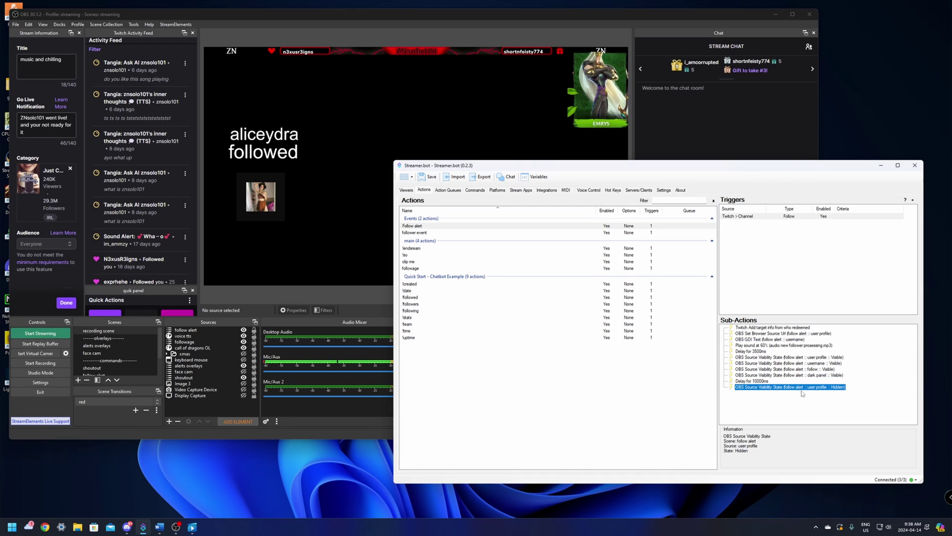
# Step: Duplicate the username visibility sub-action and set the copy's state to Hidden
pyautogui.click(754, 364)
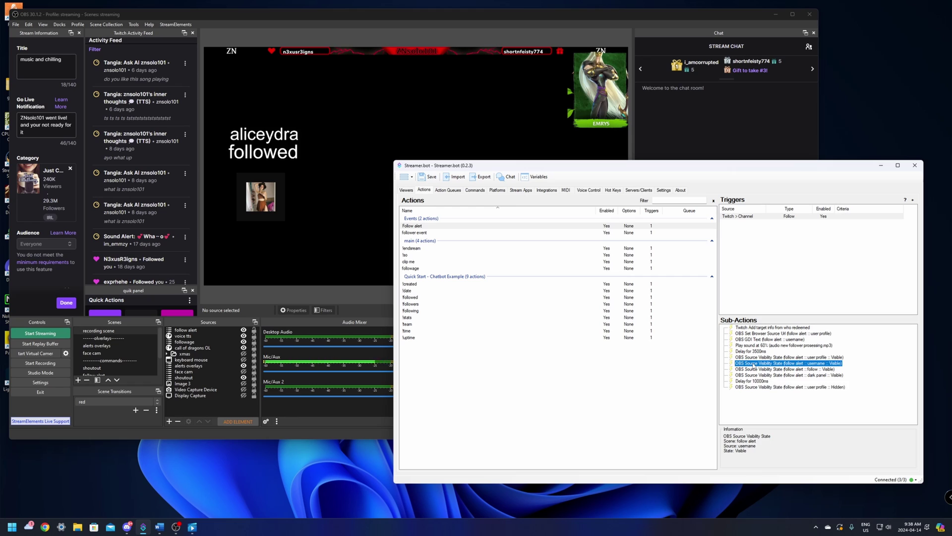
pyautogui.rightClick(753, 364)
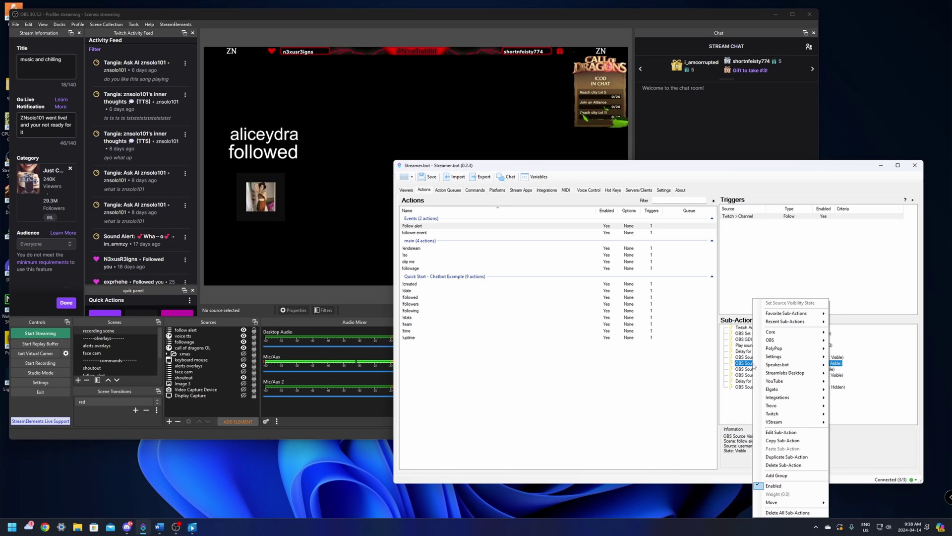
pyautogui.click(787, 456)
pyautogui.doubleClick(770, 393)
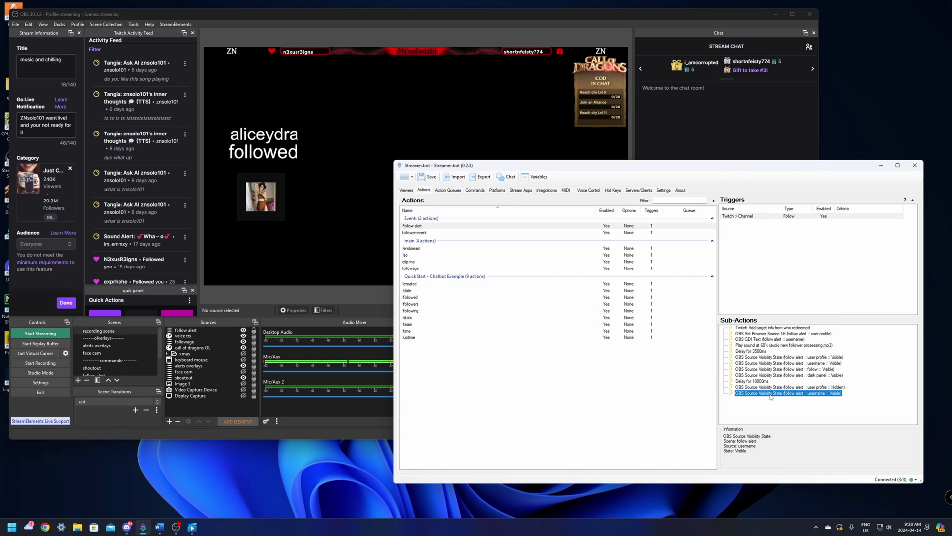
pyautogui.click(651, 334)
pyautogui.click(649, 346)
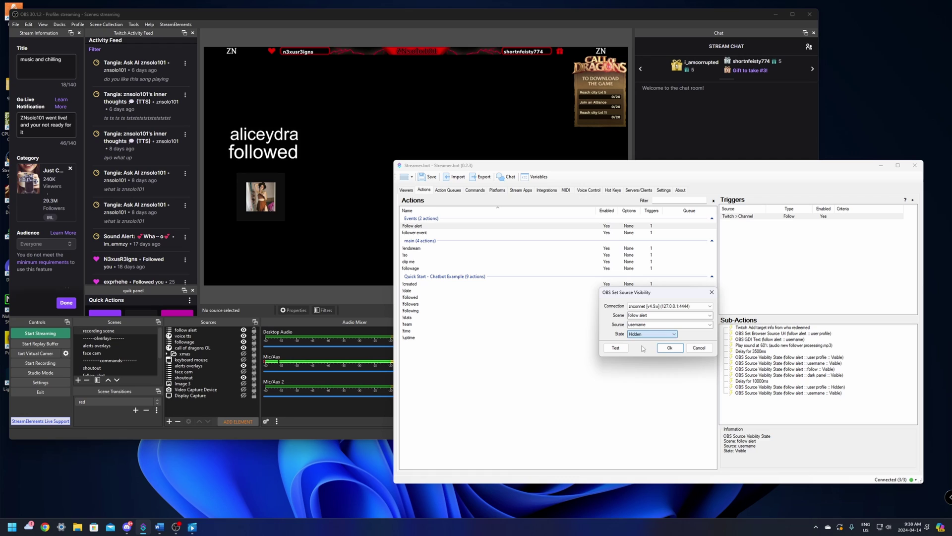
pyautogui.click(671, 347)
# Step: Duplicate the follow source's visibility sub-action and set the copy's state to Hidden
pyautogui.click(775, 370)
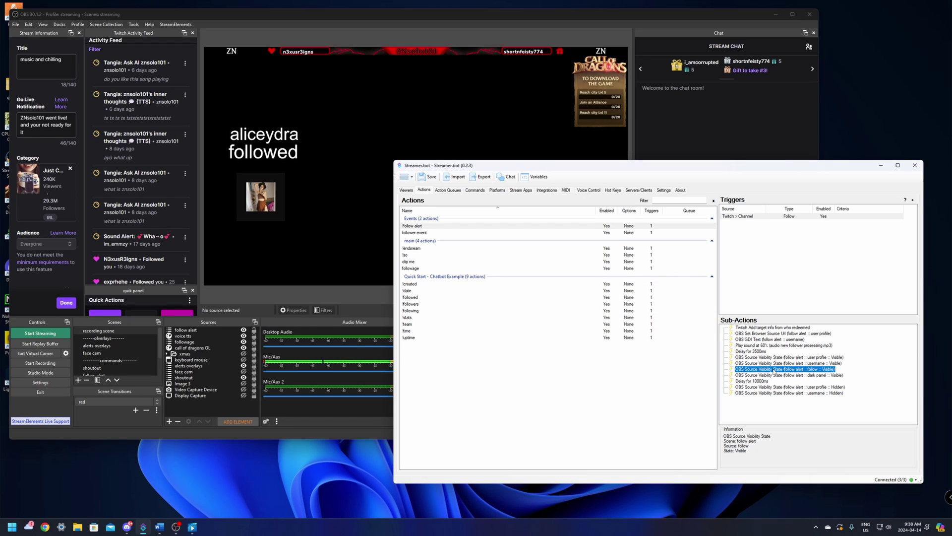
pyautogui.rightClick(774, 370)
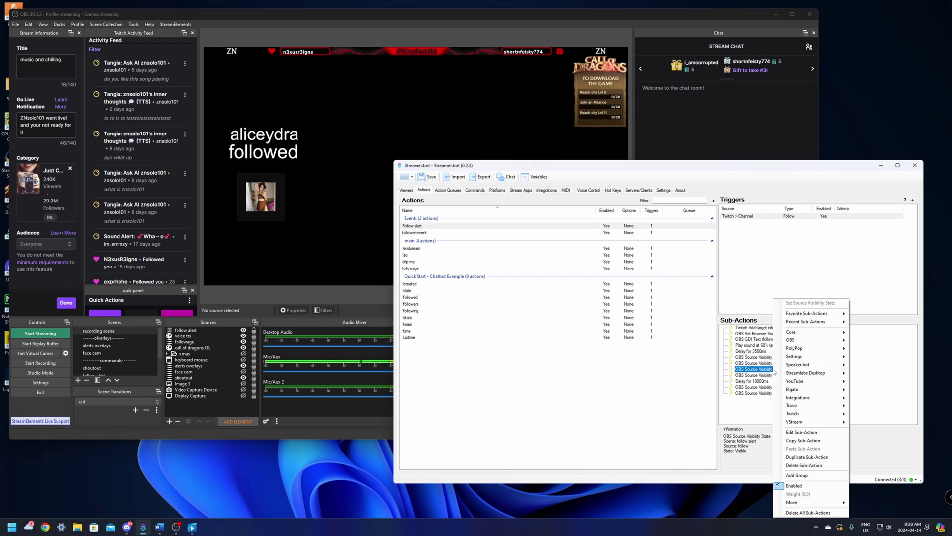
pyautogui.click(803, 441)
pyautogui.doubleClick(776, 399)
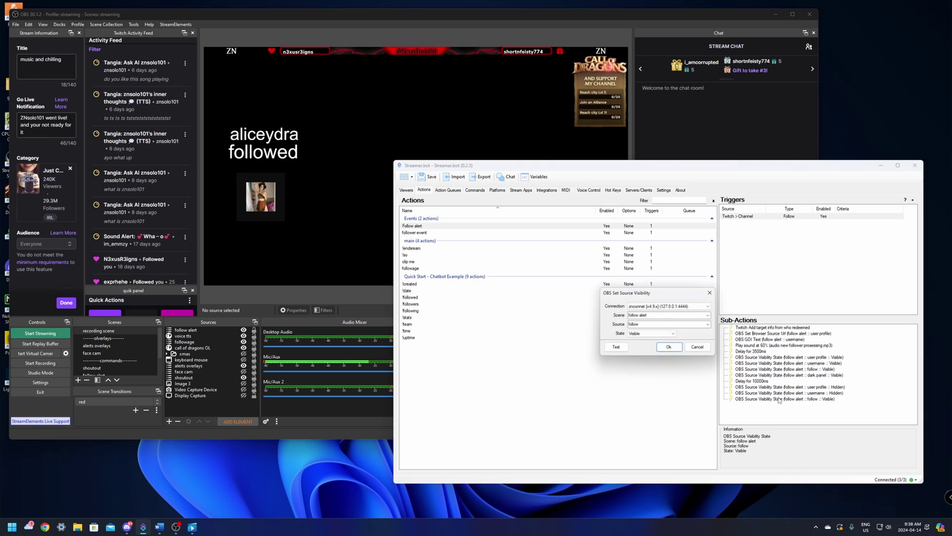
pyautogui.click(651, 334)
pyautogui.click(649, 346)
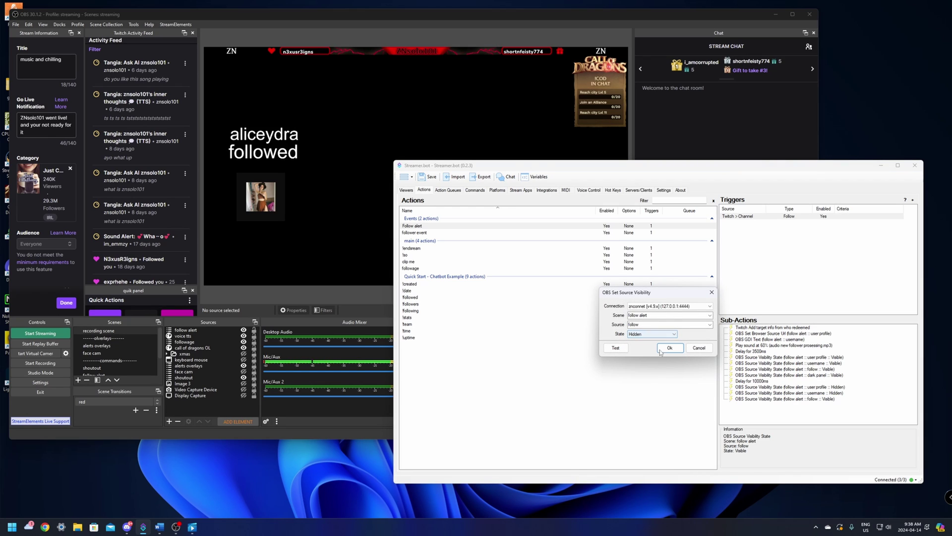
pyautogui.click(662, 347)
# Step: Duplicate the dark panel visibility sub-action and set the copy's state to Hidden
pyautogui.click(768, 375)
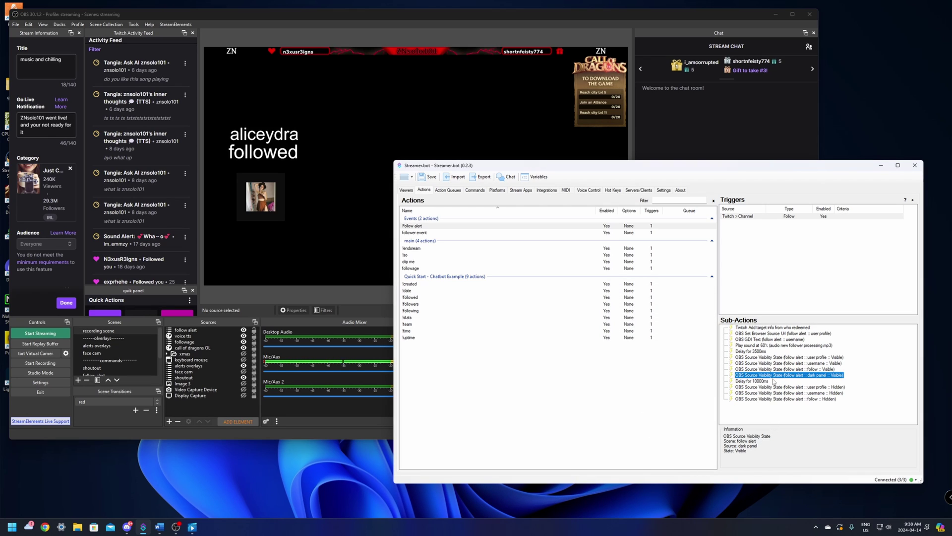
pyautogui.rightClick(768, 376)
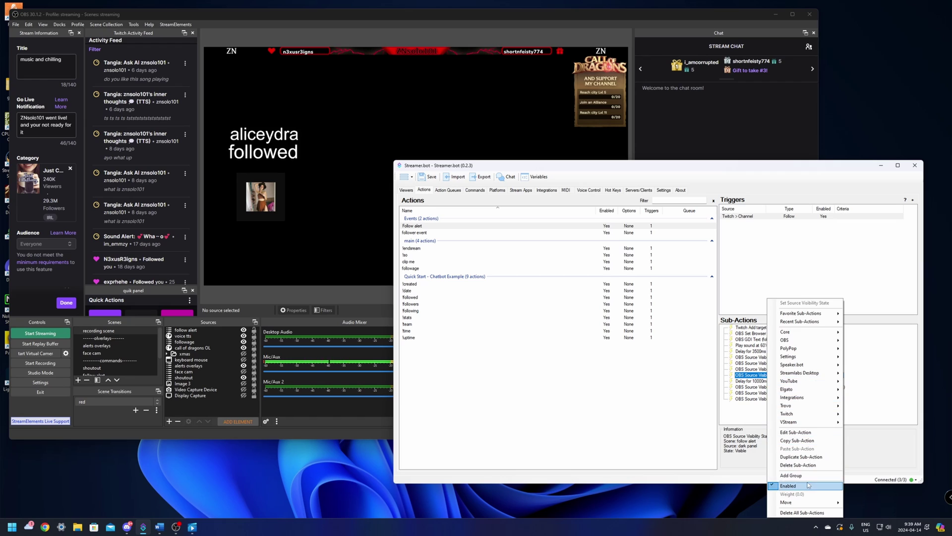
pyautogui.click(791, 456)
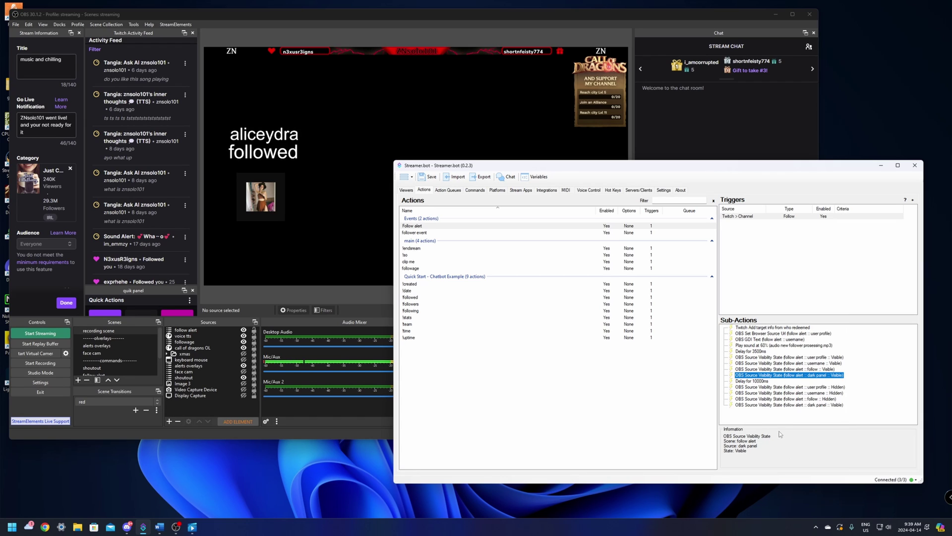
pyautogui.doubleClick(768, 406)
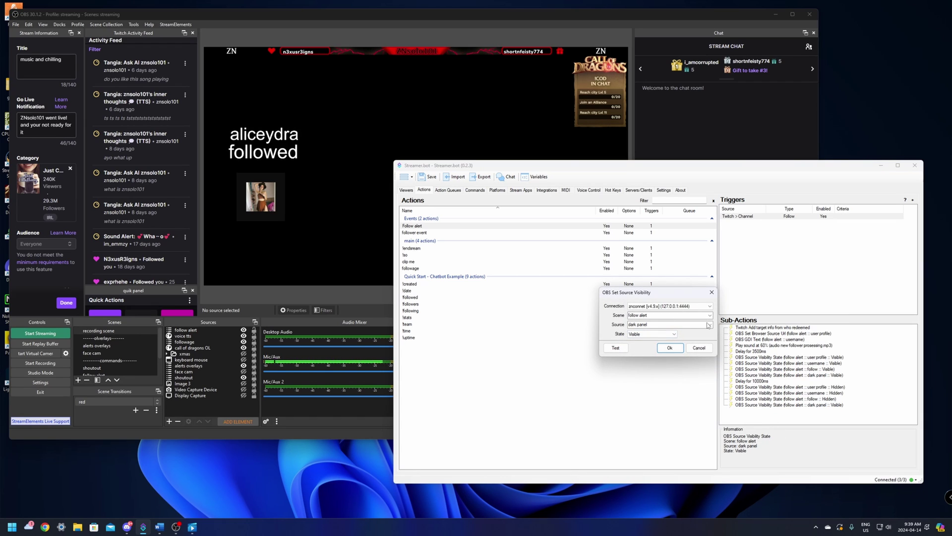
pyautogui.click(674, 334)
pyautogui.click(645, 349)
pyautogui.click(670, 347)
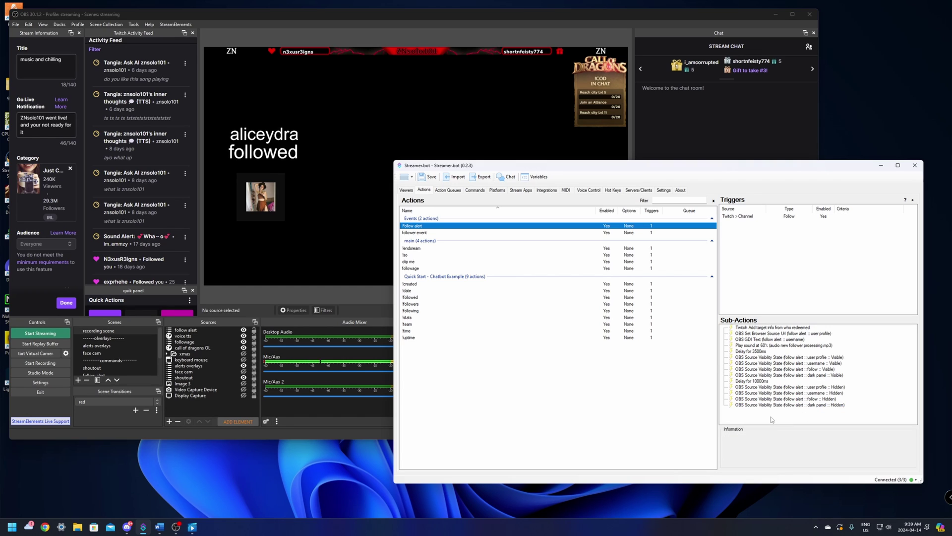
# Step: Add a Delay sub-action of 2000 milliseconds at the end of the Follow alert action
pyautogui.click(772, 419)
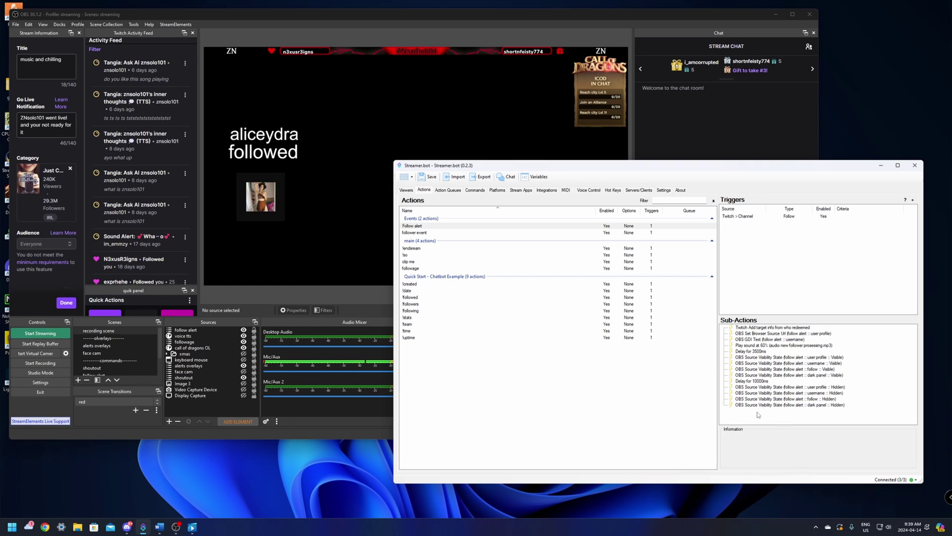
pyautogui.rightClick(757, 414)
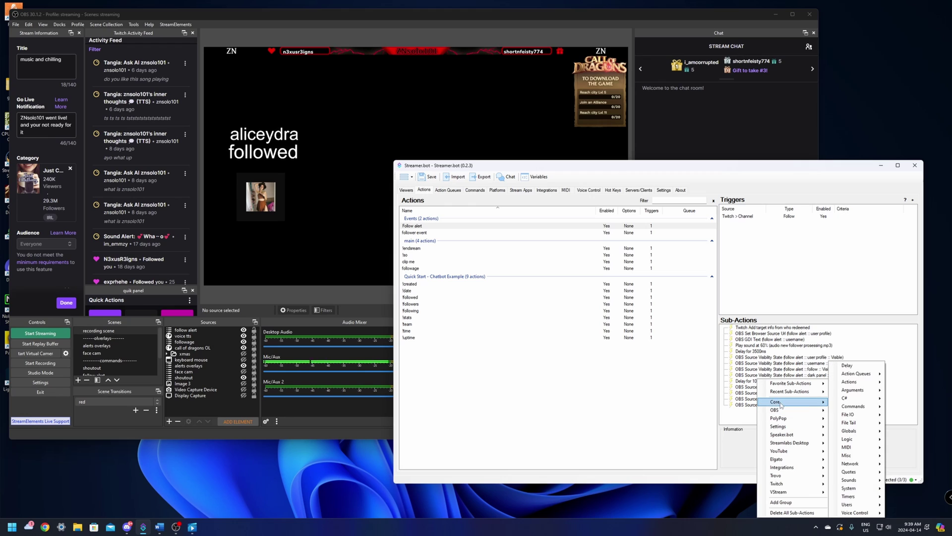
pyautogui.moveTo(785, 403)
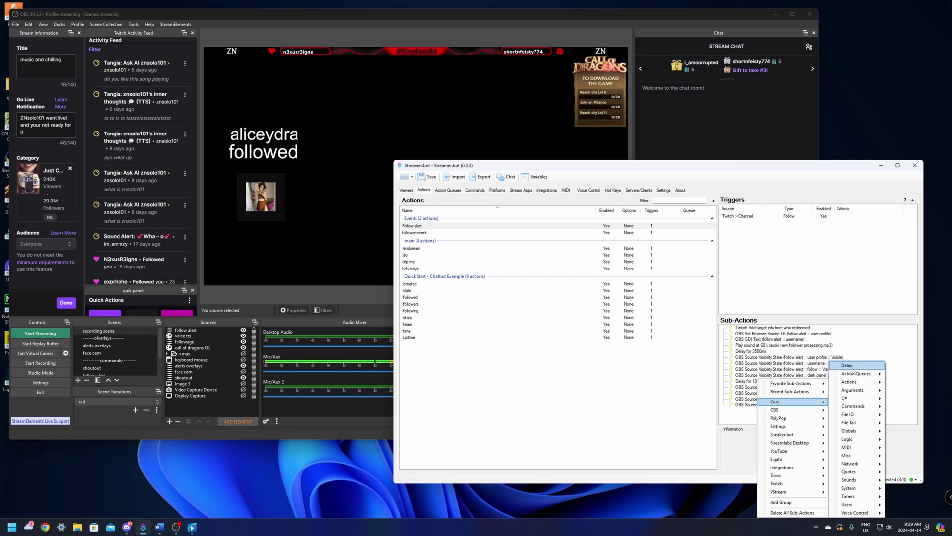
pyautogui.click(849, 365)
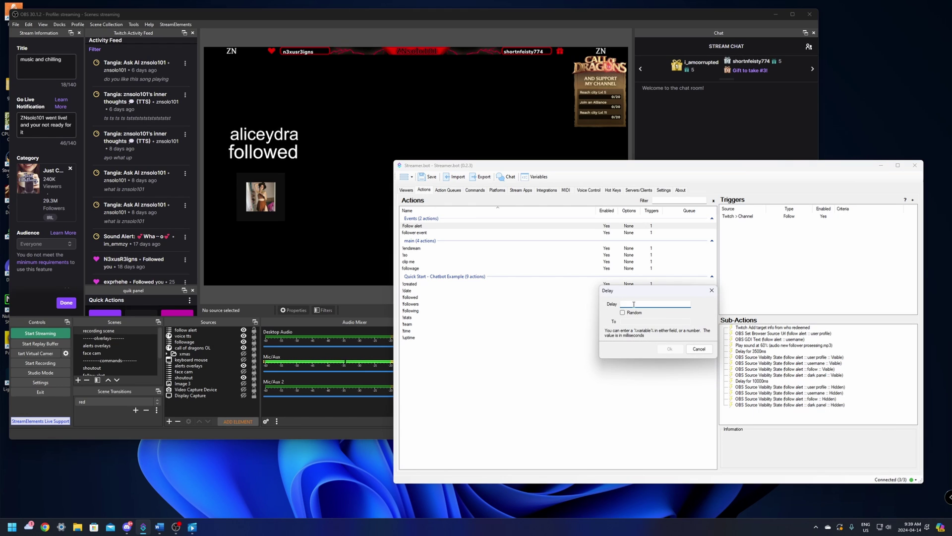
pyautogui.write('2000')
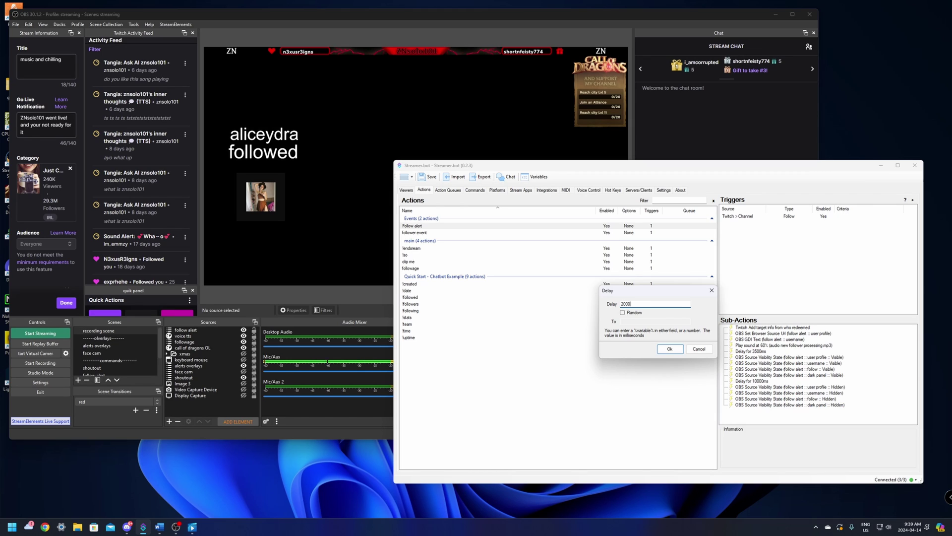
pyautogui.click(669, 348)
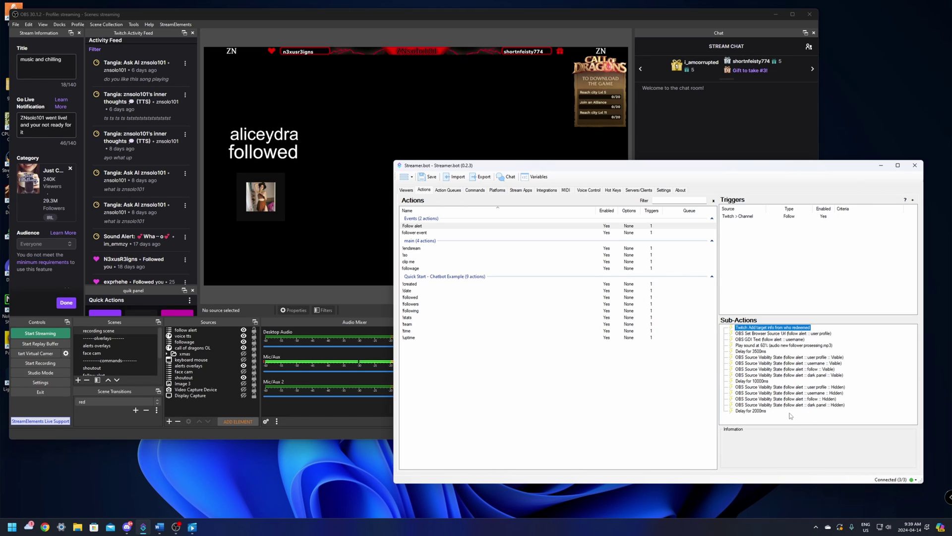
# Step: Test the Follow alert action's Twitch follow trigger twice to check the alert in the OBS preview
pyautogui.rightClick(738, 217)
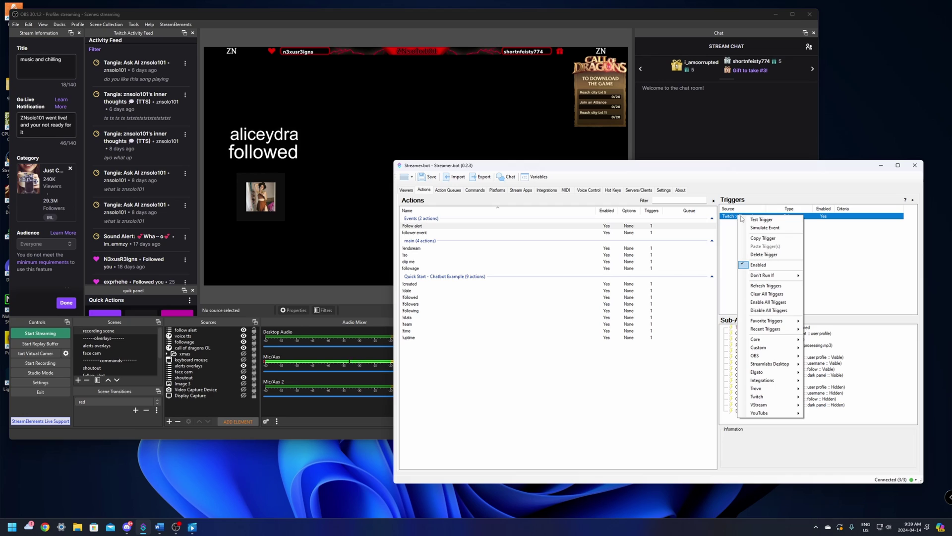
pyautogui.click(754, 220)
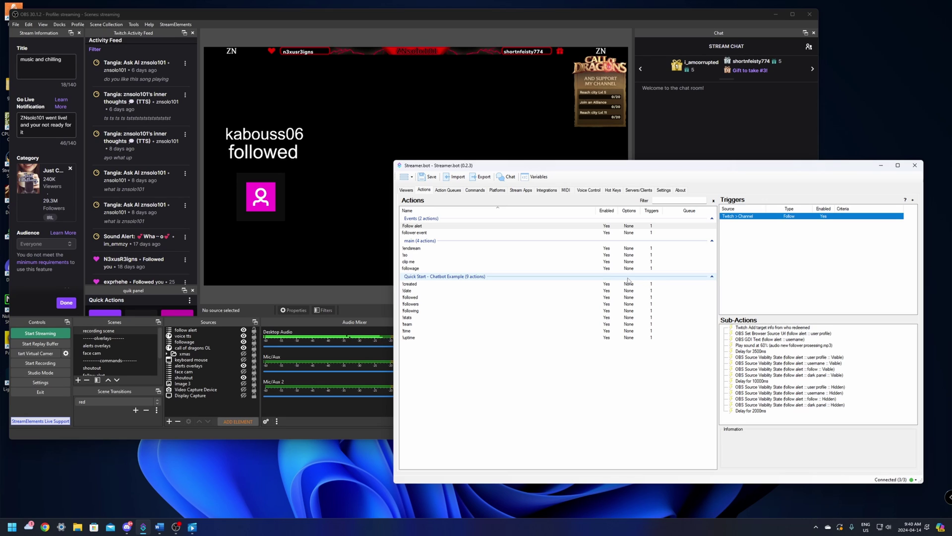
pyautogui.rightClick(734, 218)
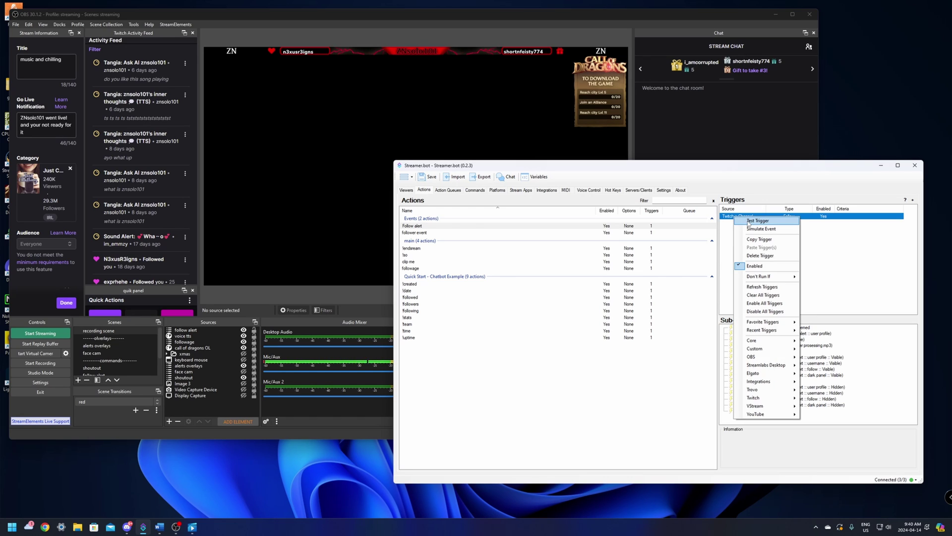
pyautogui.click(750, 221)
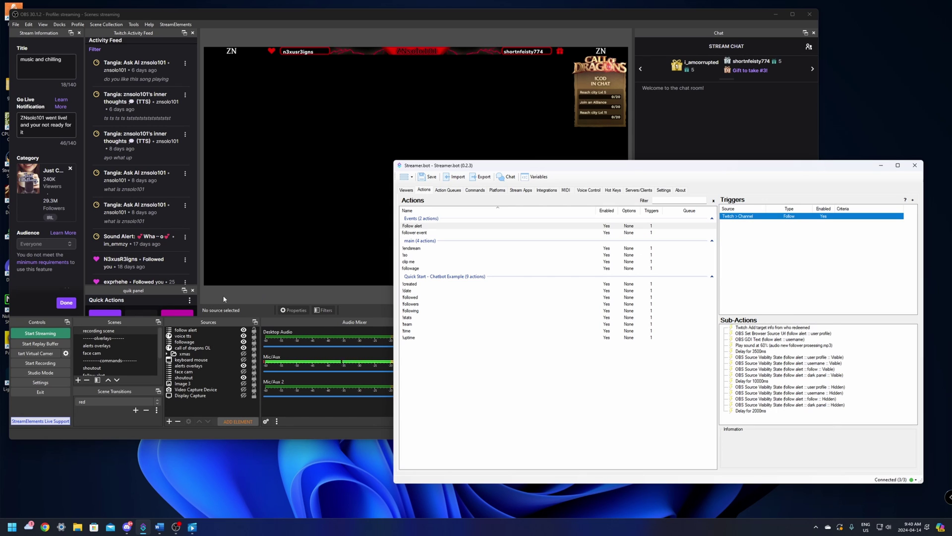
# Step: Make the Display Capture source visible in OBS and select the Follow alert action's Twitch follow trigger in Streamer.bot
pyautogui.click(284, 312)
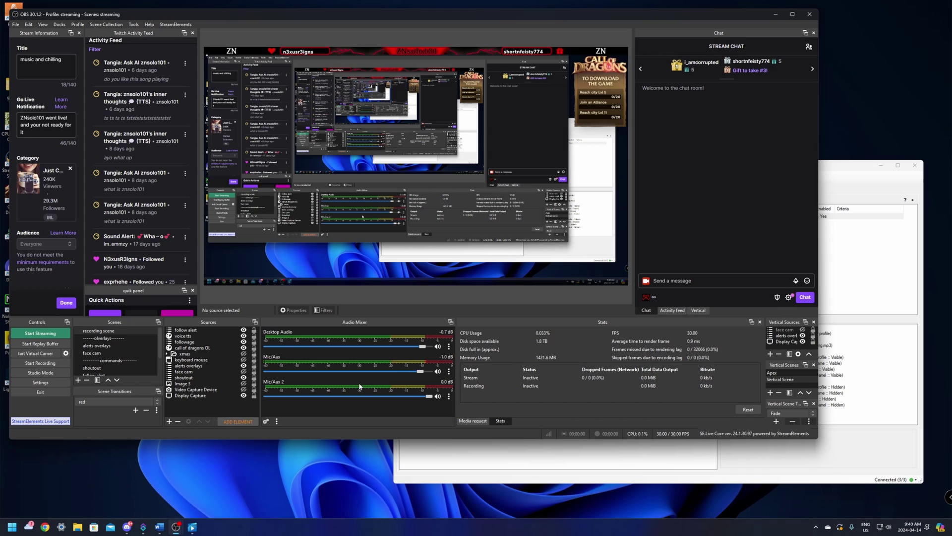
pyautogui.hotkey('alt', 'Tab')
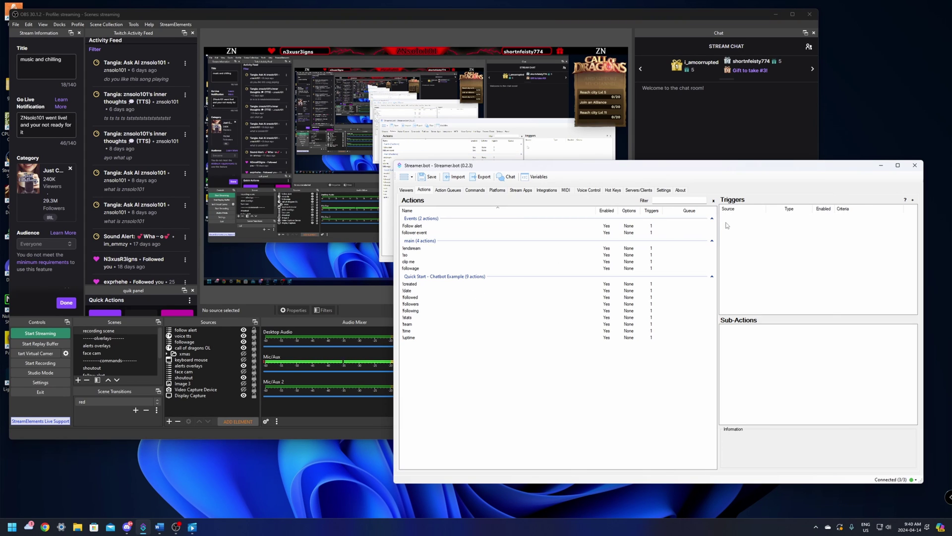
pyautogui.click(409, 227)
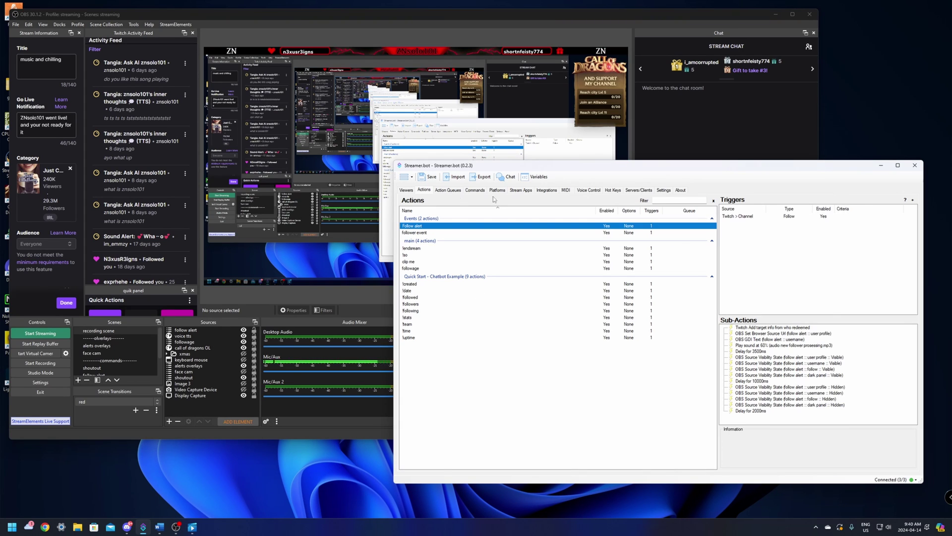
pyautogui.rightClick(745, 216)
pyautogui.press('Escape')
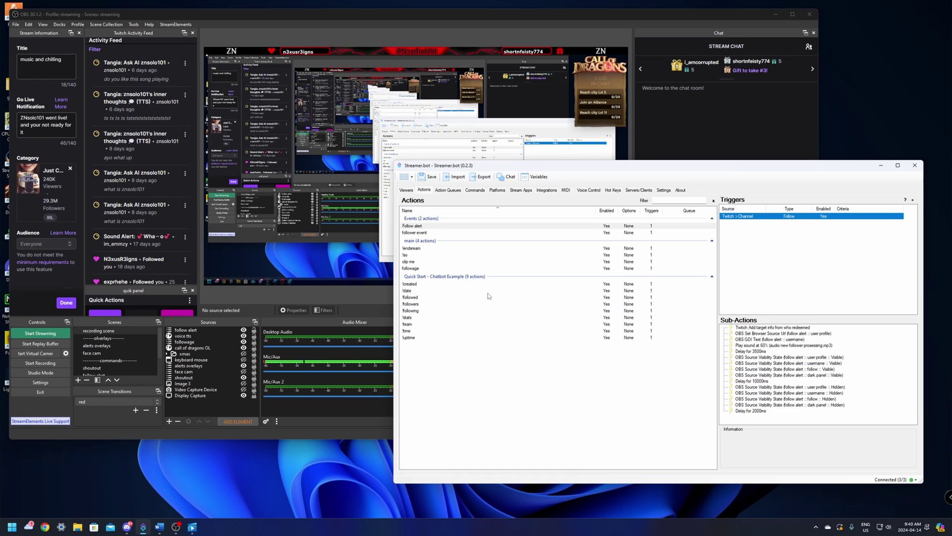
# Step: Set the Color Correction filter's opacity to about 0.90 on the dark panel source in the follow alert scene
pyautogui.scroll(-1, 106, 357)
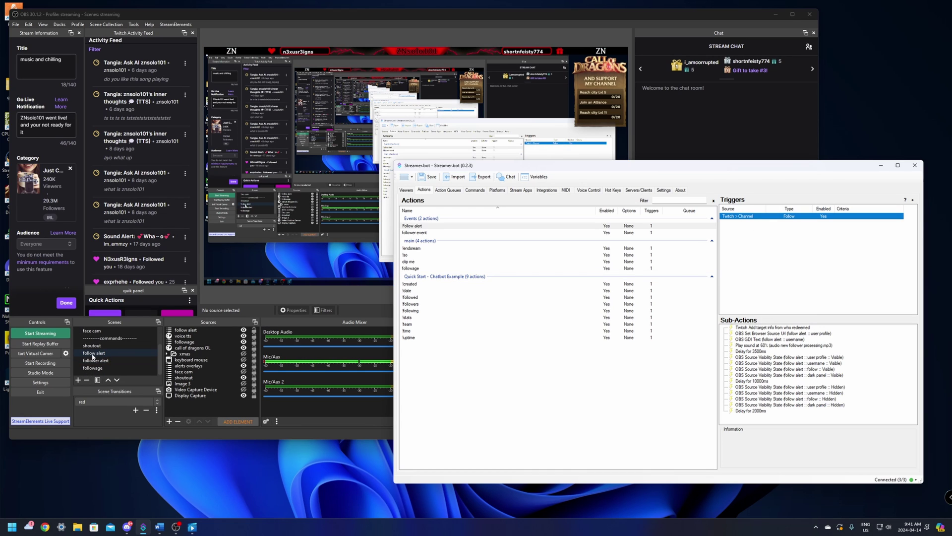
pyautogui.click(93, 354)
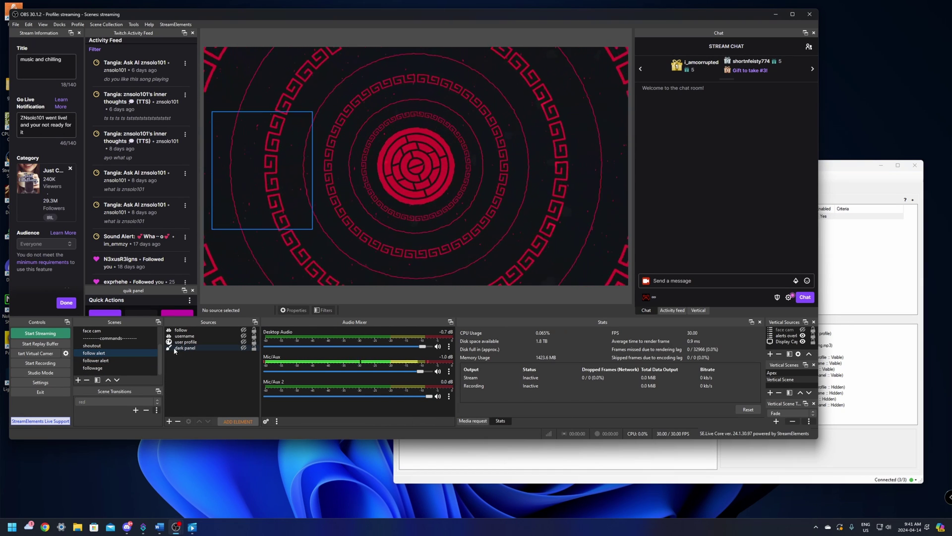
pyautogui.rightClick(190, 349)
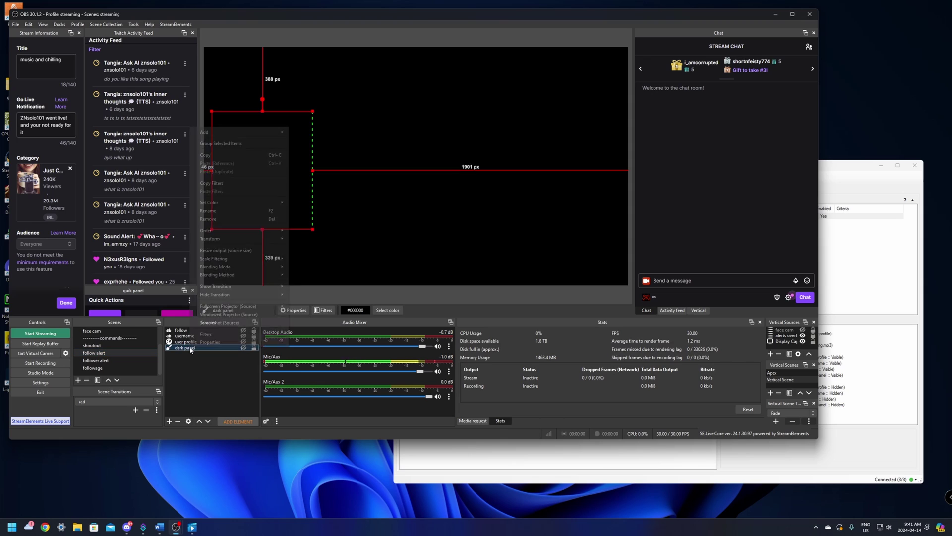
pyautogui.click(204, 336)
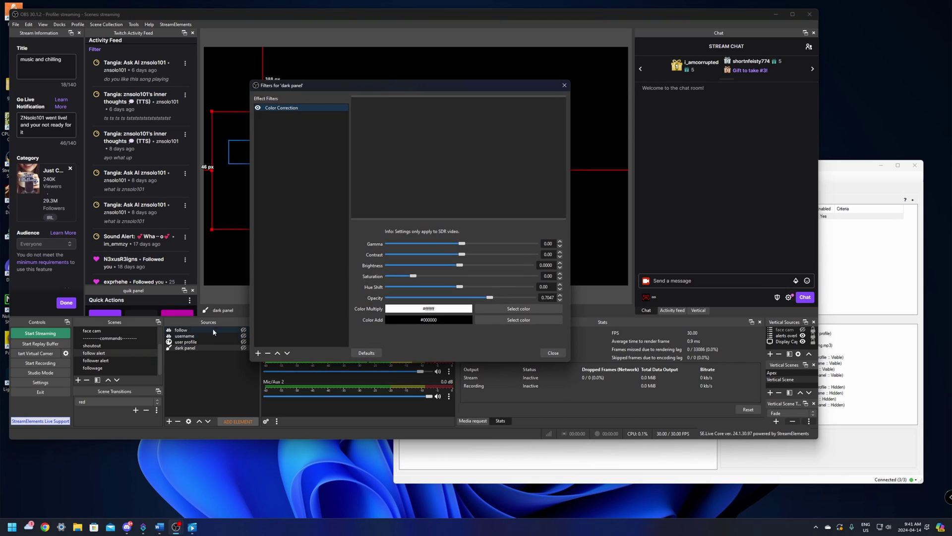
pyautogui.moveTo(493, 299); pyautogui.dragTo(518, 299)
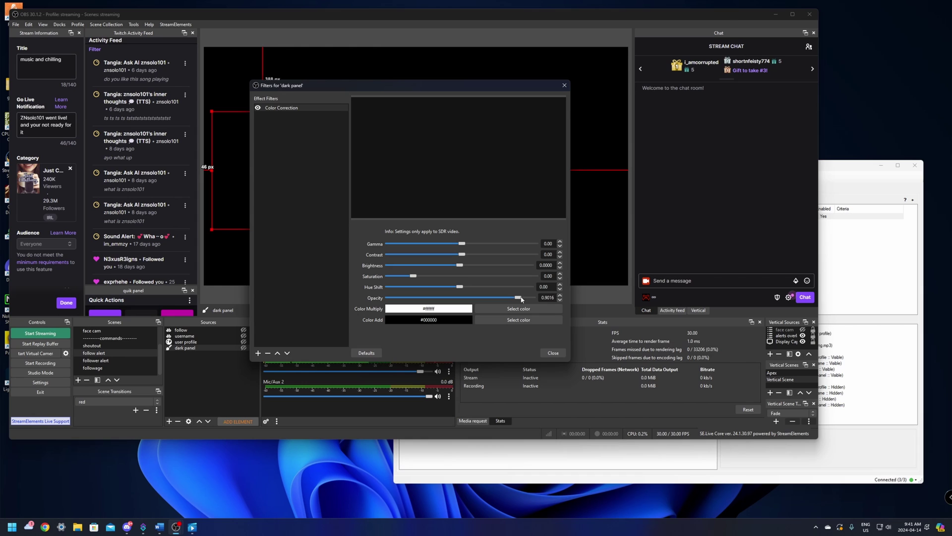
pyautogui.click(553, 352)
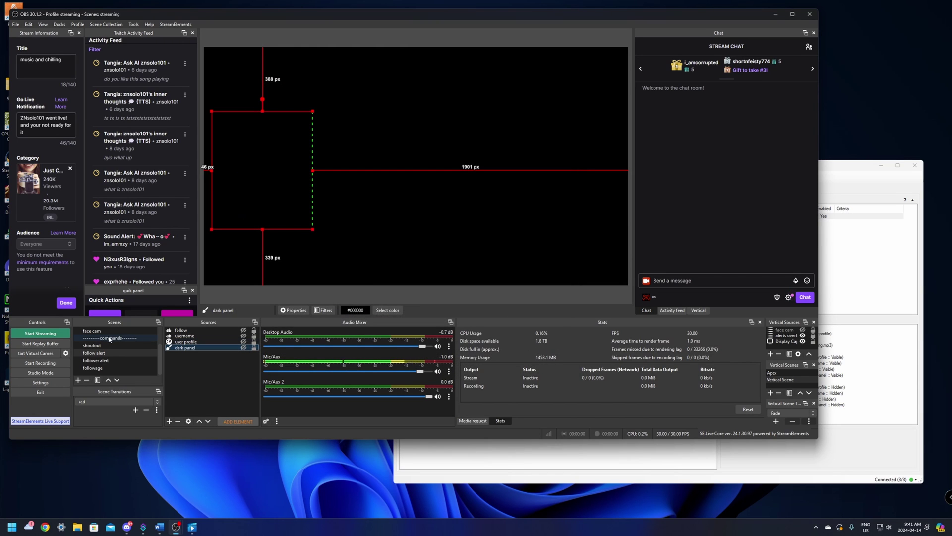
# Step: Switch OBS to the recording scene and test the Follow alert action's Twitch follow trigger in Streamer.bot
pyautogui.scroll(1, 109, 339)
pyautogui.click(105, 330)
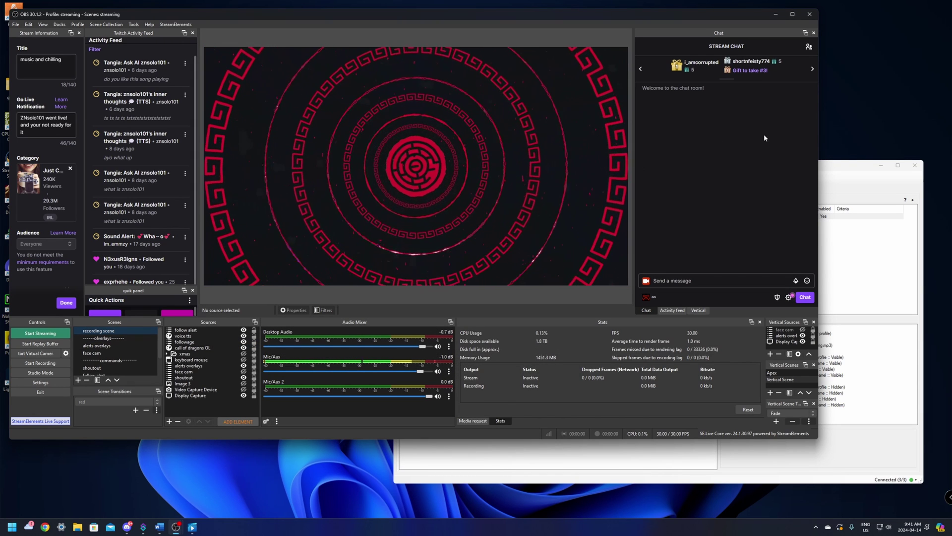
pyautogui.click(848, 168)
pyautogui.rightClick(735, 216)
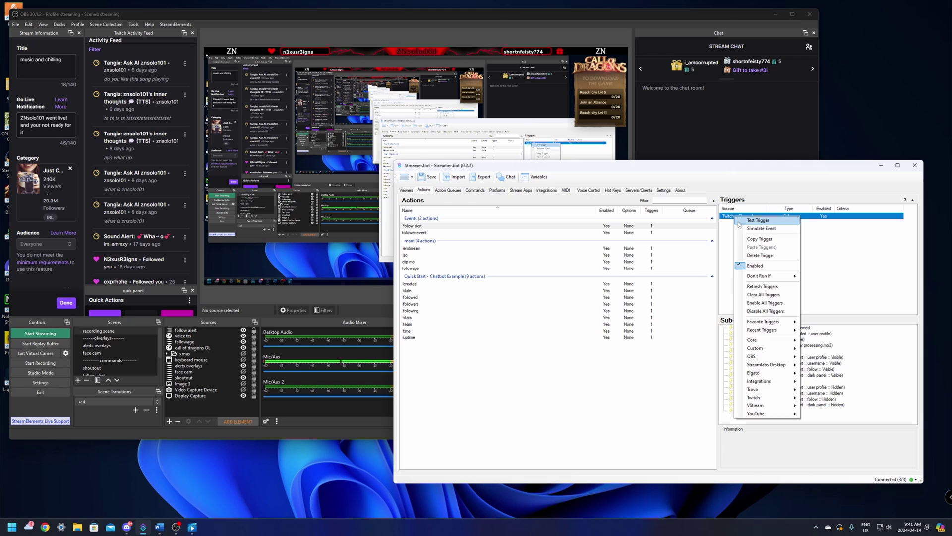
pyautogui.click(742, 221)
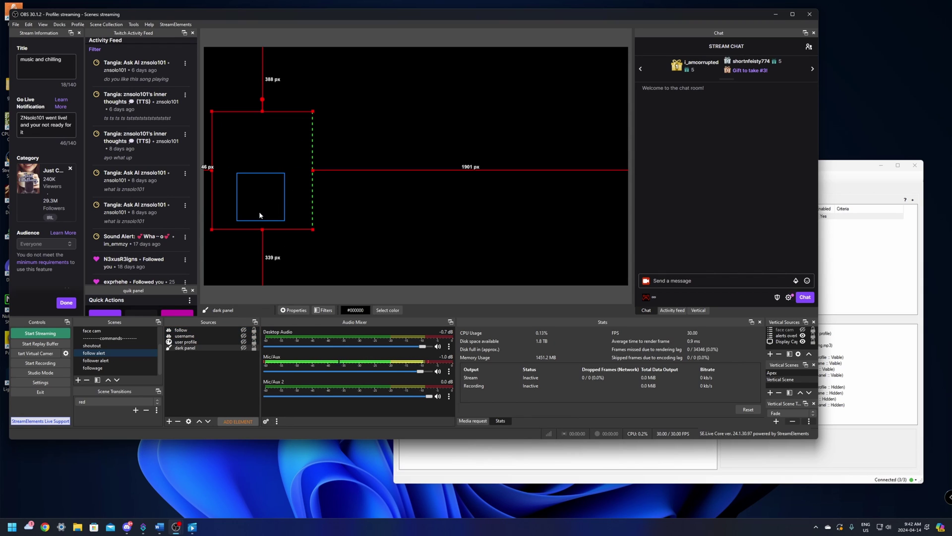
pyautogui.scroll(1, 113, 342)
pyautogui.click(105, 330)
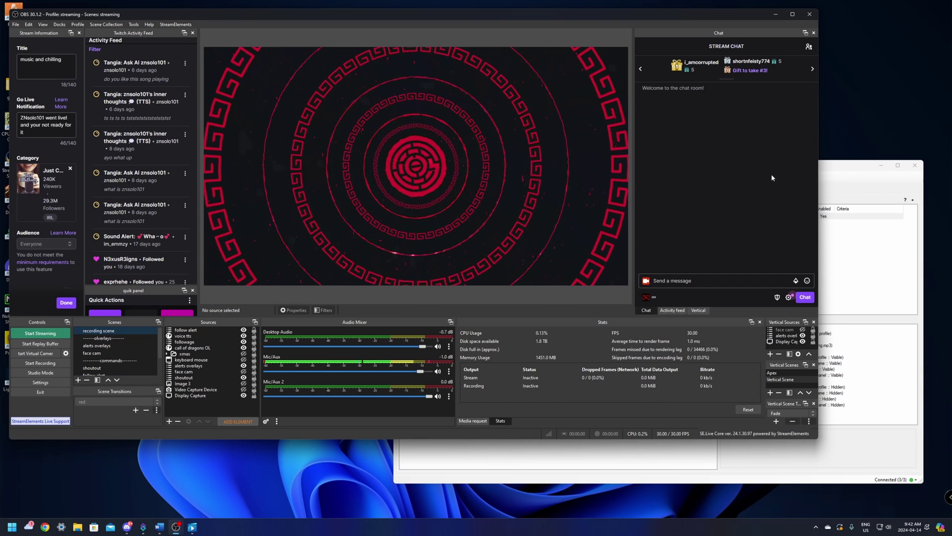
pyautogui.click(834, 169)
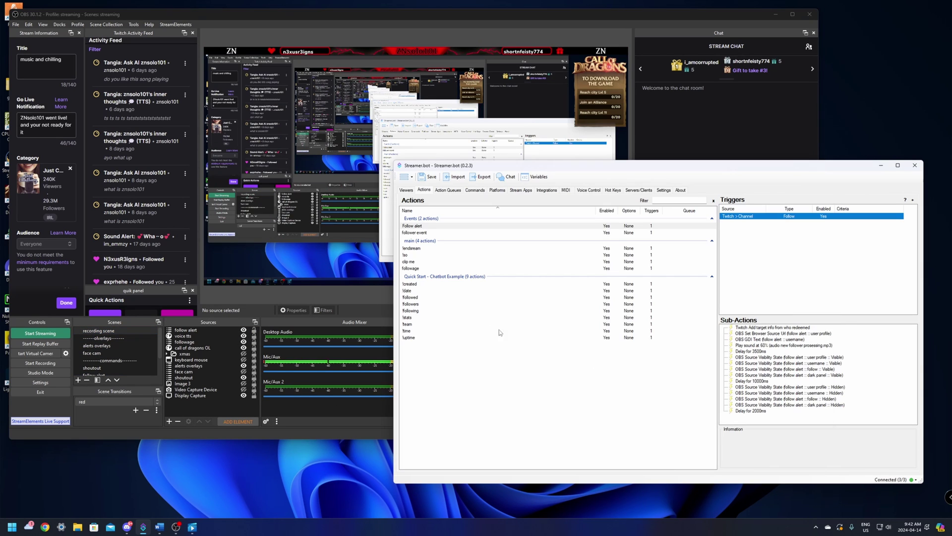
# Step: Add a Display Capture source with its default settings to OBS's follow alert scene and fit it to the canvas
pyautogui.scroll(-1, 119, 356)
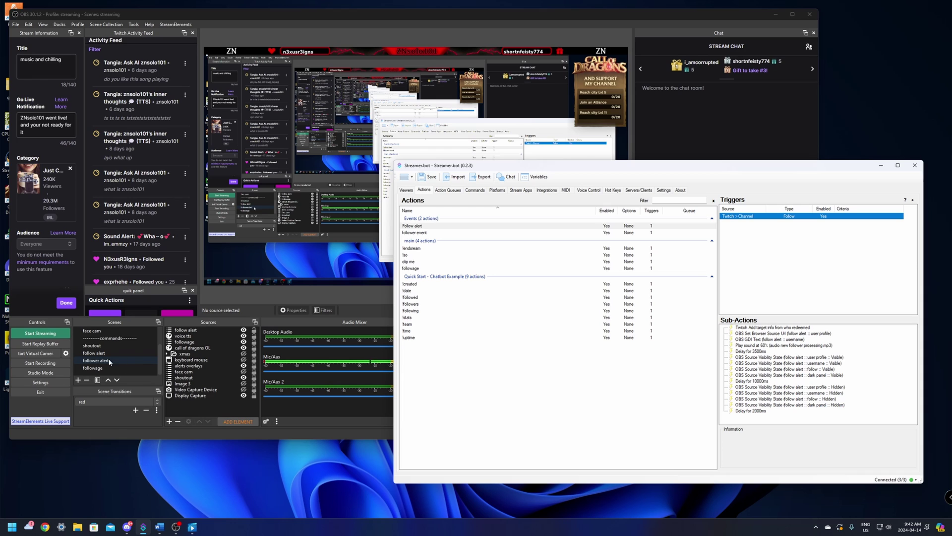
pyautogui.click(119, 352)
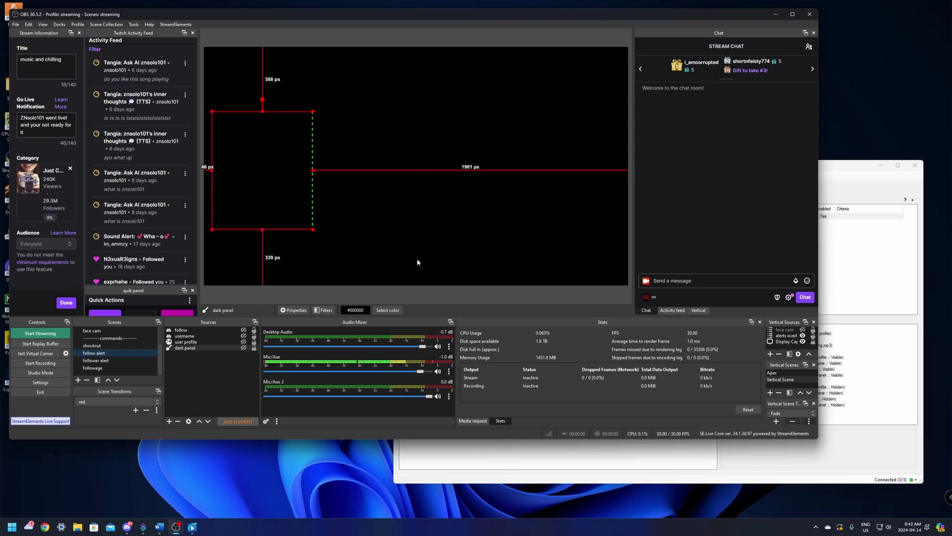
pyautogui.rightClick(209, 376)
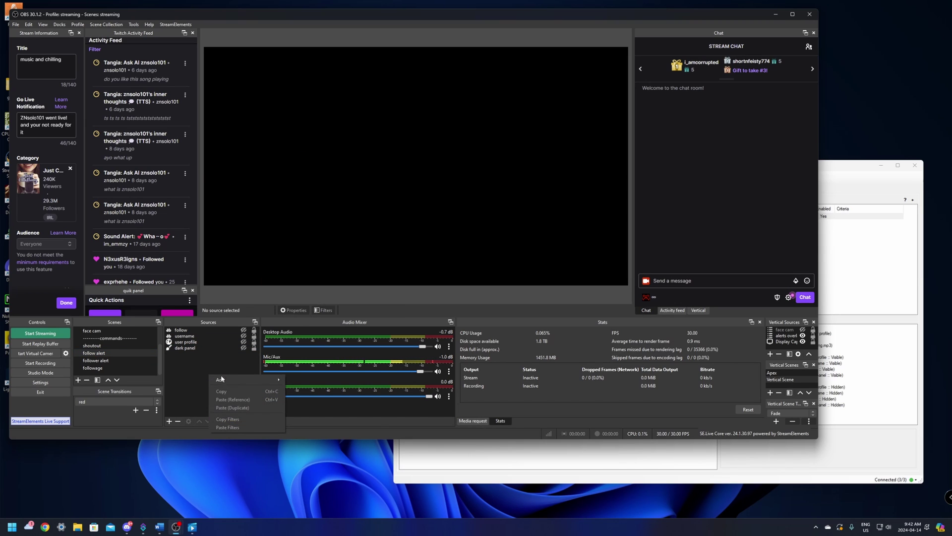
pyautogui.moveTo(267, 380)
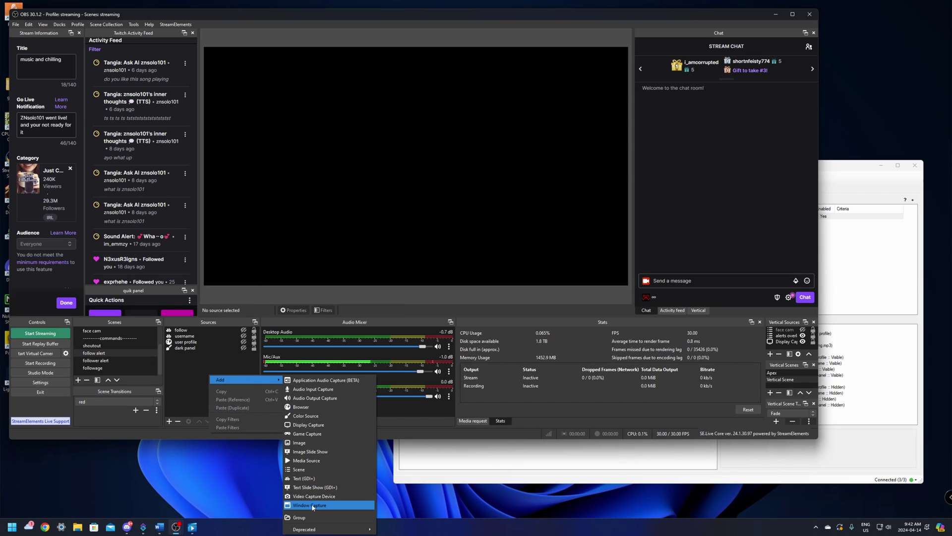
pyautogui.click(301, 425)
pyautogui.click(430, 277)
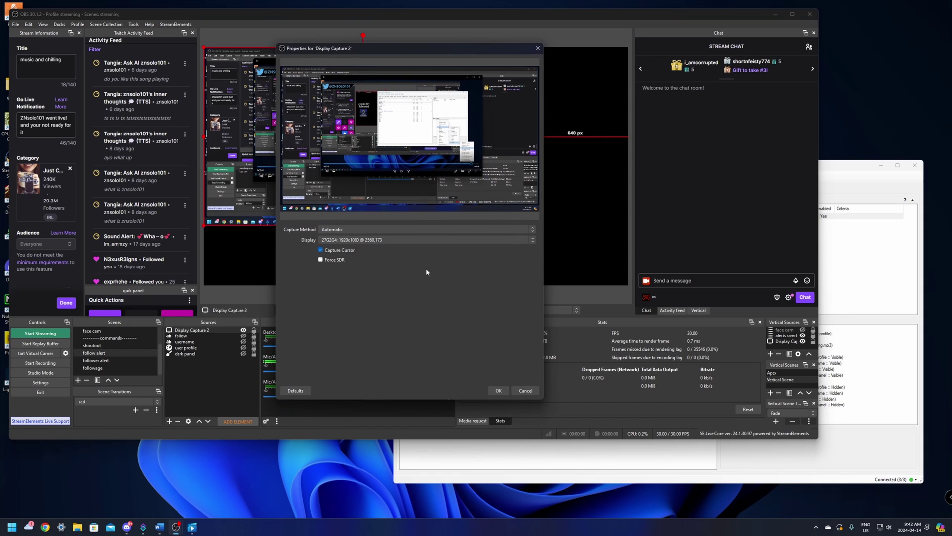
pyautogui.click(497, 390)
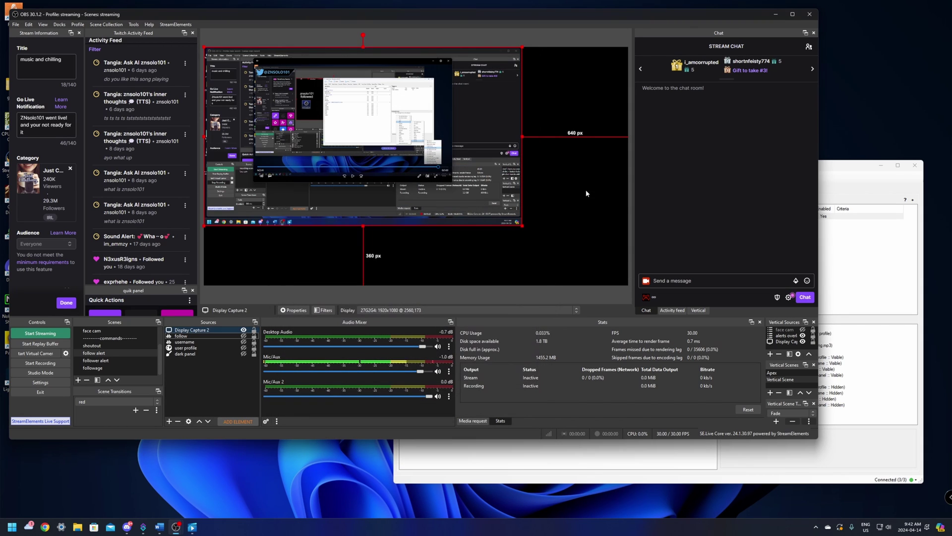
pyautogui.hotkey('ctrl', 'f')
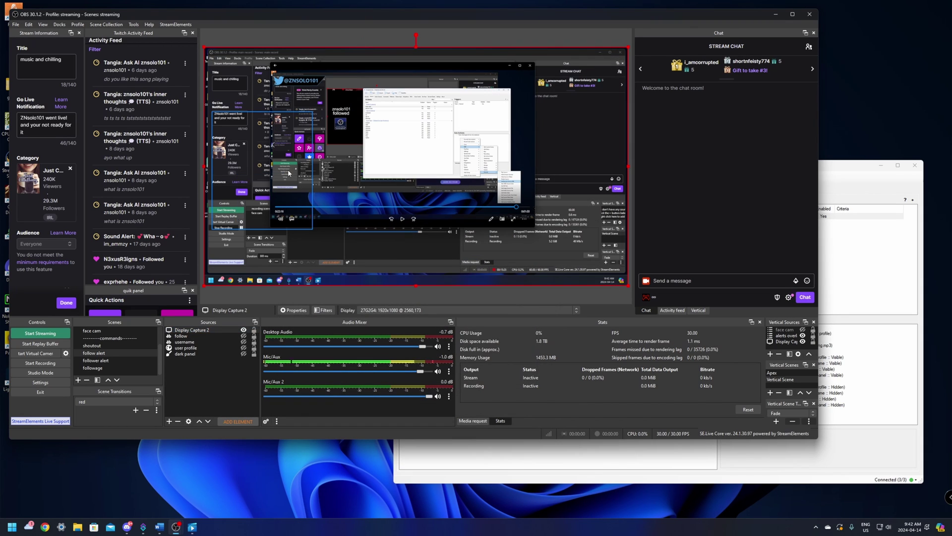
# Step: Toggle the new display capture's visibility off and on, then move it below the dark panel source
pyautogui.click(244, 330)
pyautogui.click(244, 330)
pyautogui.moveTo(193, 329); pyautogui.dragTo(194, 356)
# Step: Test the Follow alert action's Twitch follow trigger in Streamer.bot and return to OBS to check the alert layout
pyautogui.click(836, 175)
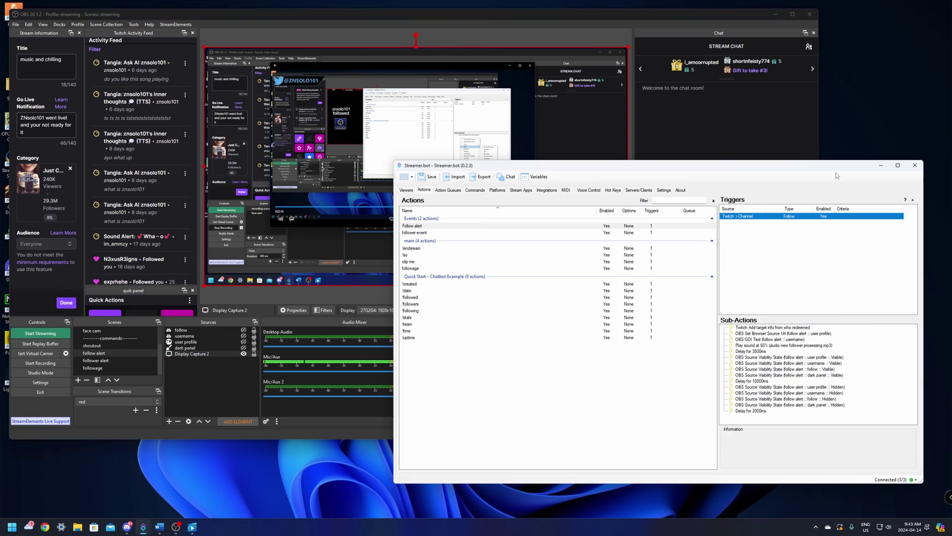
pyautogui.rightClick(758, 225)
pyautogui.press('Escape')
pyautogui.click(417, 9)
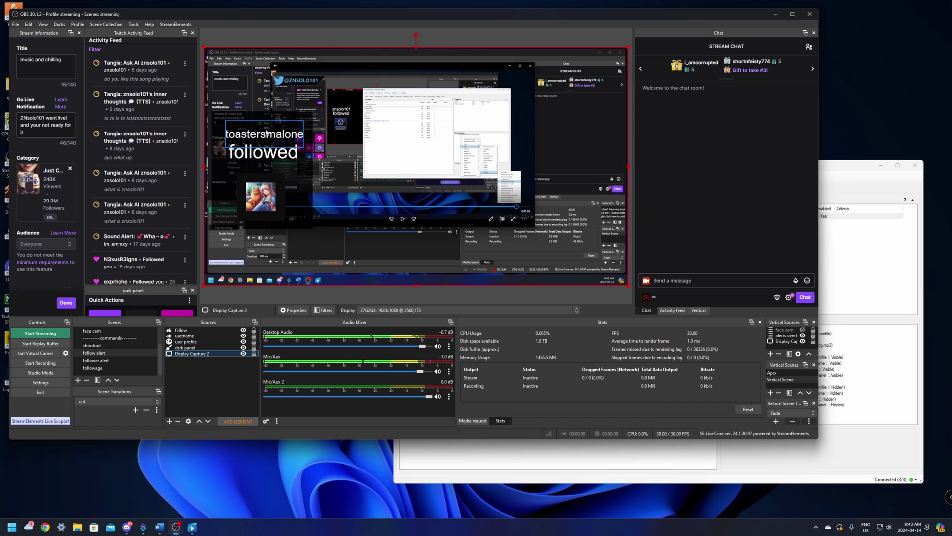
# Step: Enlarge the user profile source to about 380 px square and place it about 160 px from the canvas's left edge
pyautogui.click(261, 196)
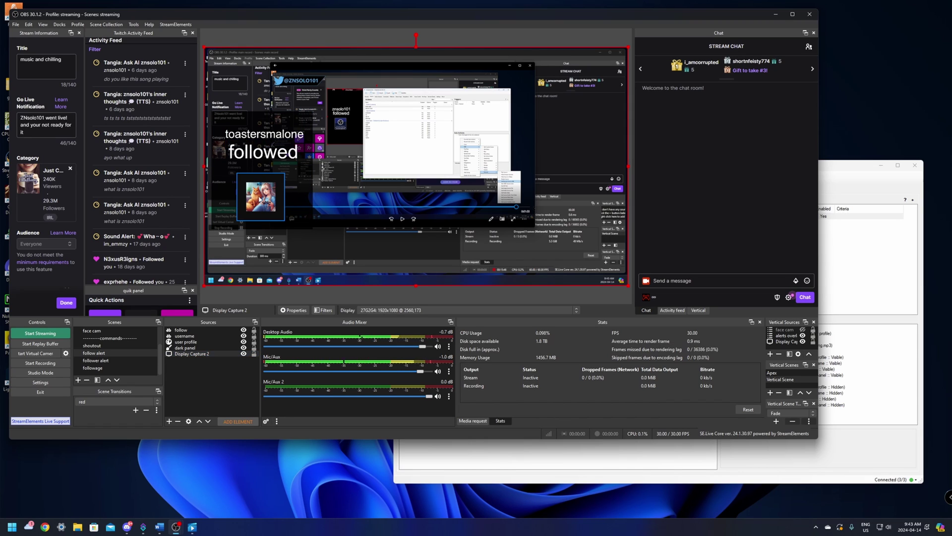
pyautogui.moveTo(261, 196); pyautogui.dragTo(291, 216)
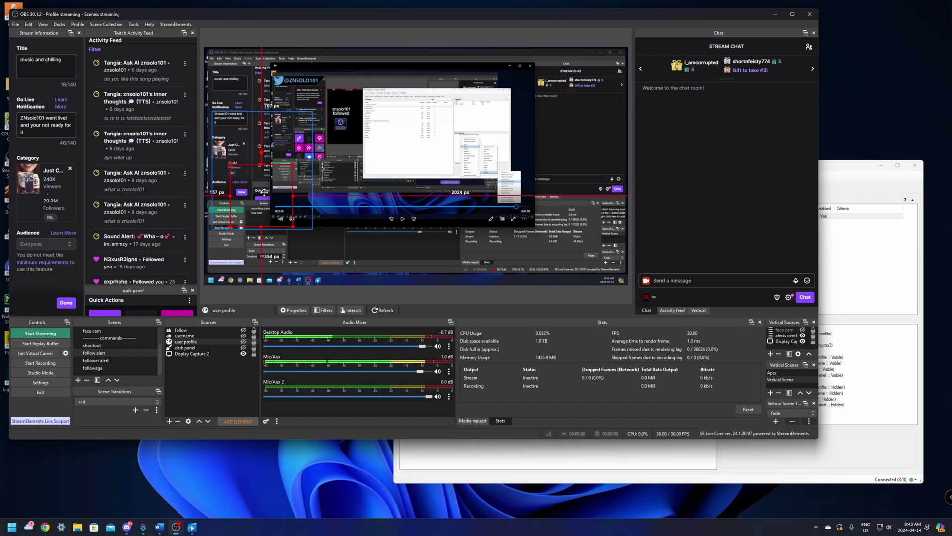
pyautogui.moveTo(264, 191); pyautogui.dragTo(265, 192)
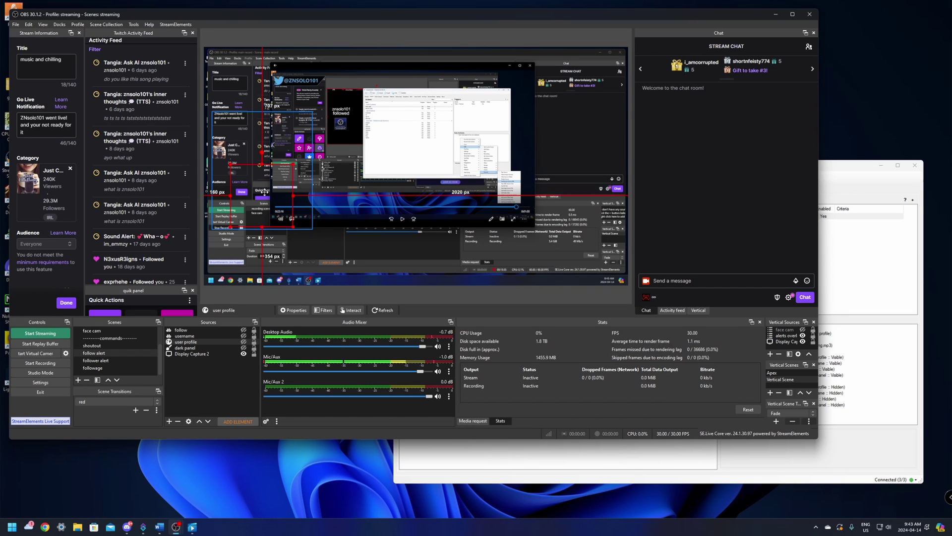
# Step: Retest the Twitch follow trigger in Streamer.bot to check the enlarged profile picture, then deselect the source in OBS
pyautogui.click(833, 180)
pyautogui.rightClick(738, 220)
pyautogui.press('Escape')
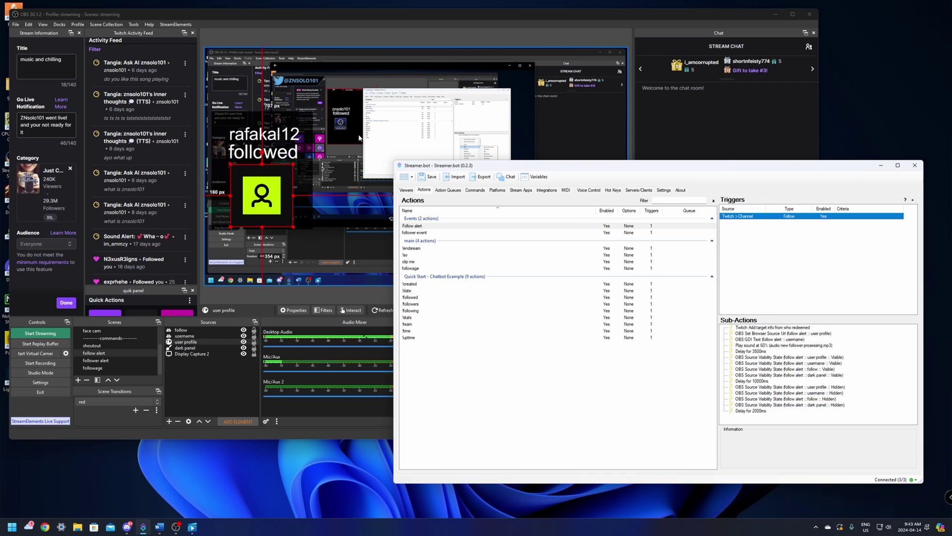
pyautogui.click(196, 382)
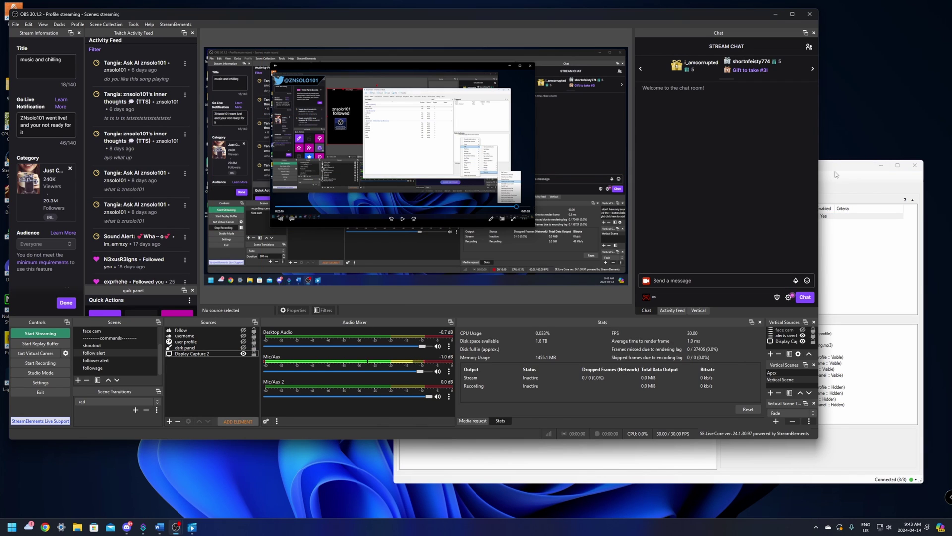
# Step: Hide the Display Capture 2 source and remove it from the follow alert scene
pyautogui.click(243, 353)
pyautogui.rightClick(200, 354)
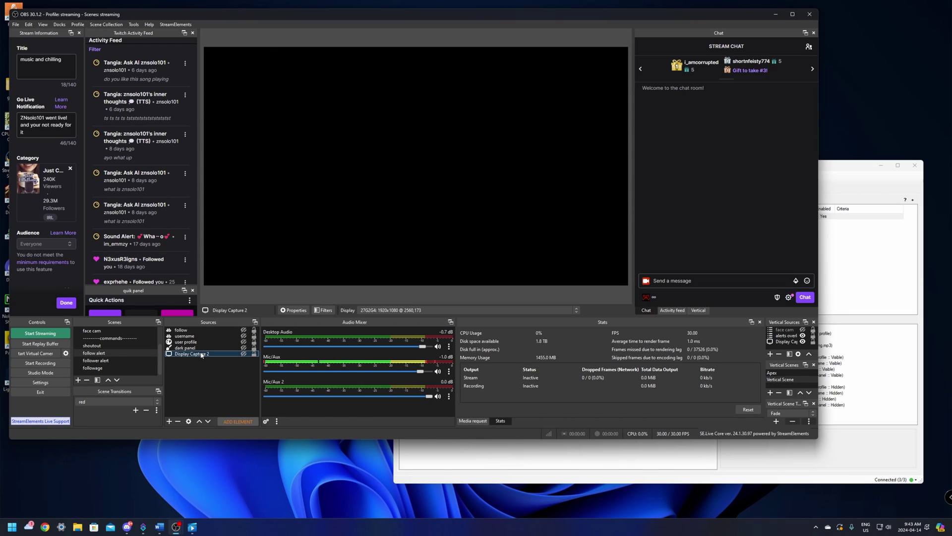
pyautogui.click(235, 376)
pyautogui.click(244, 354)
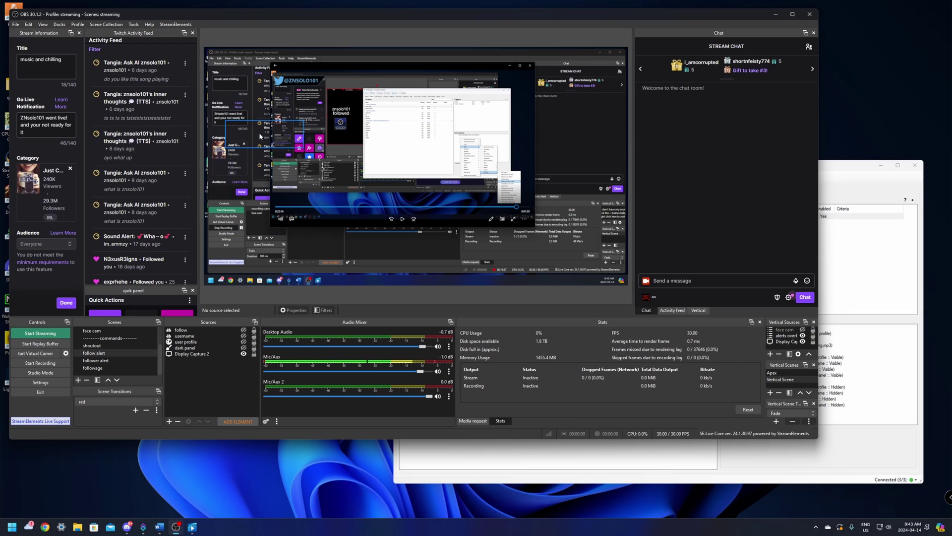
pyautogui.click(243, 354)
pyautogui.click(231, 352)
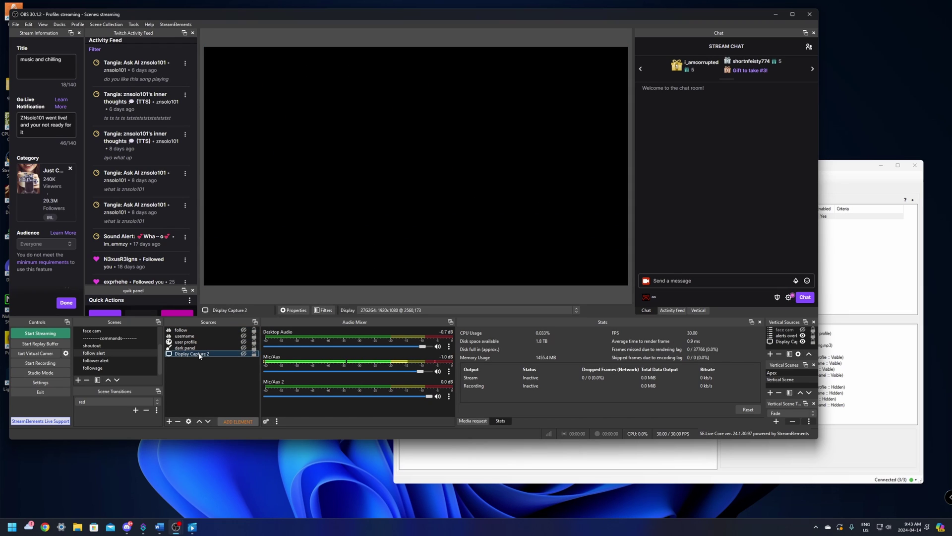
pyautogui.rightClick(199, 355)
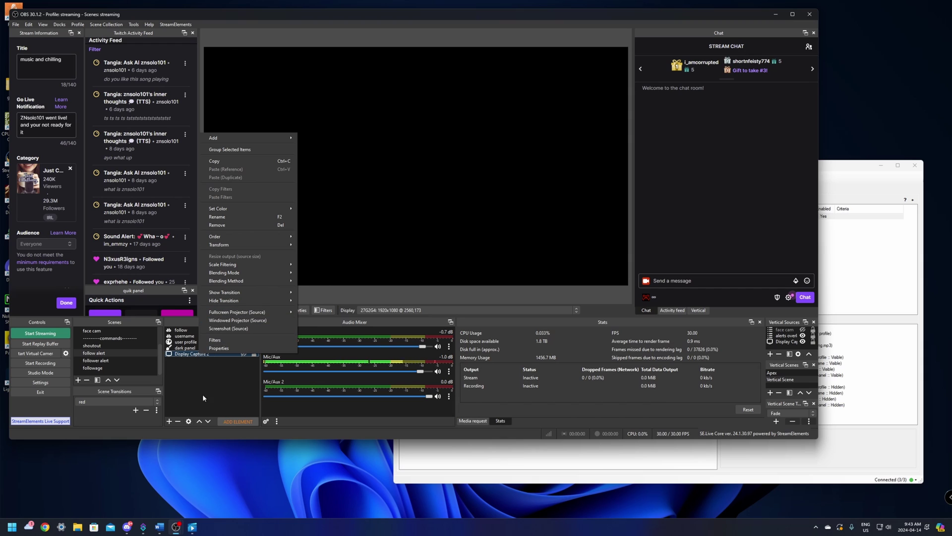
pyautogui.click(178, 421)
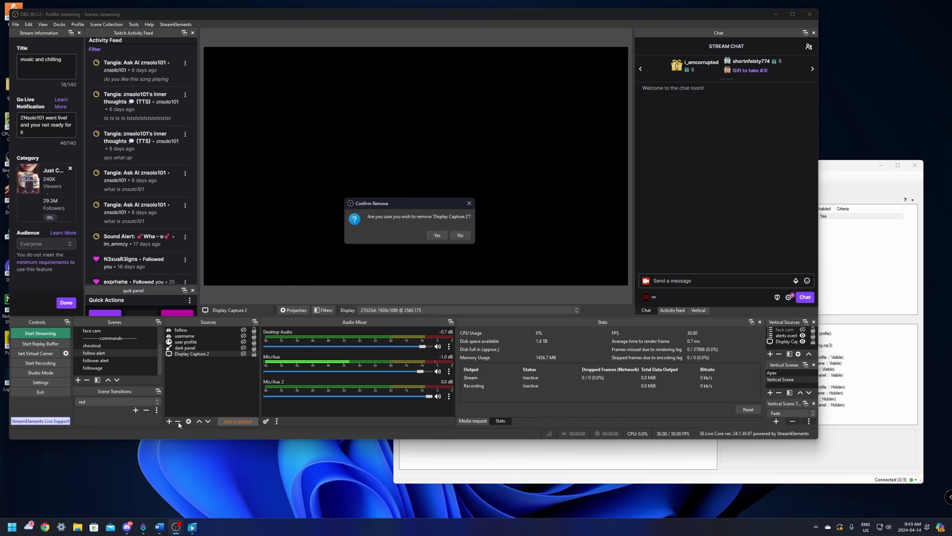
pyautogui.click(437, 235)
# Step: Switch OBS to the recording scene and select the Follow alert action's Twitch follow trigger in Streamer.bot
pyautogui.scroll(1, 109, 347)
pyautogui.click(104, 330)
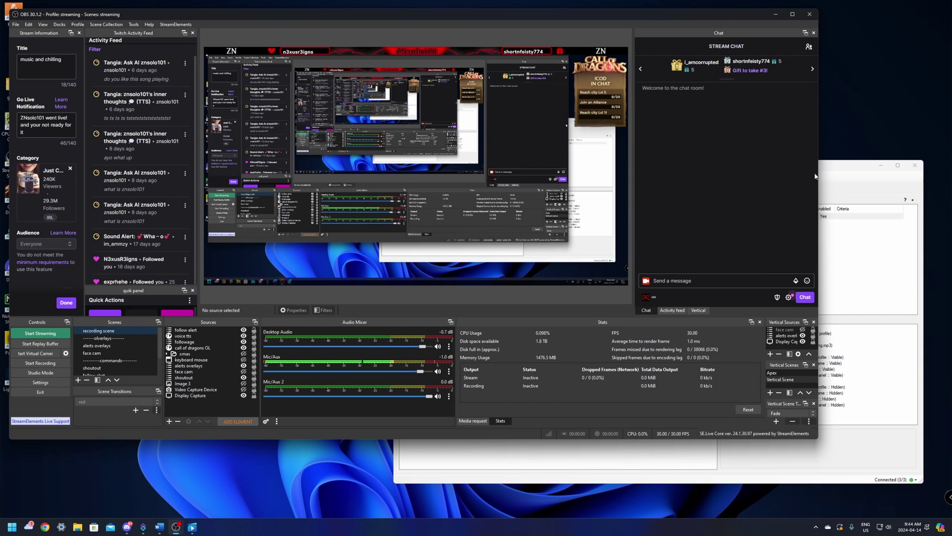
pyautogui.click(846, 173)
pyautogui.click(775, 215)
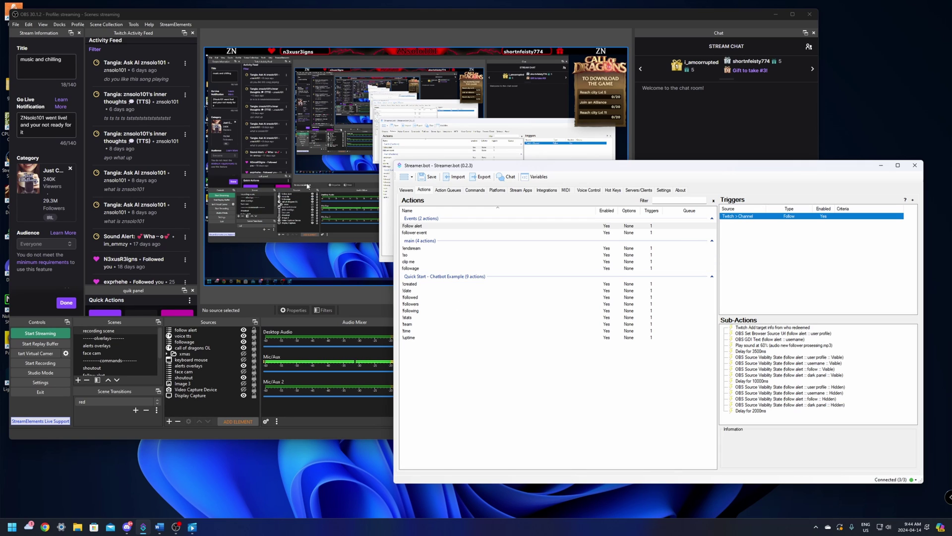
pyautogui.click(454, 21)
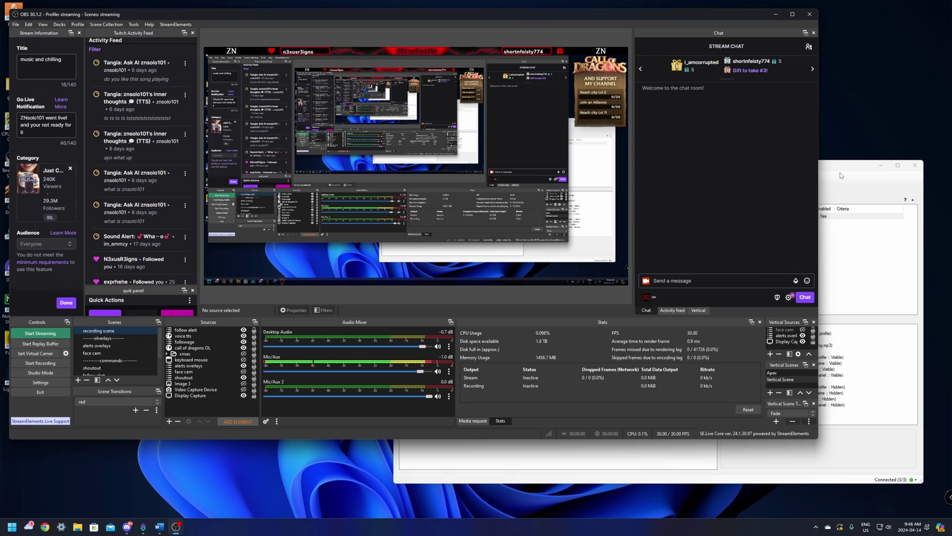
pyautogui.click(840, 174)
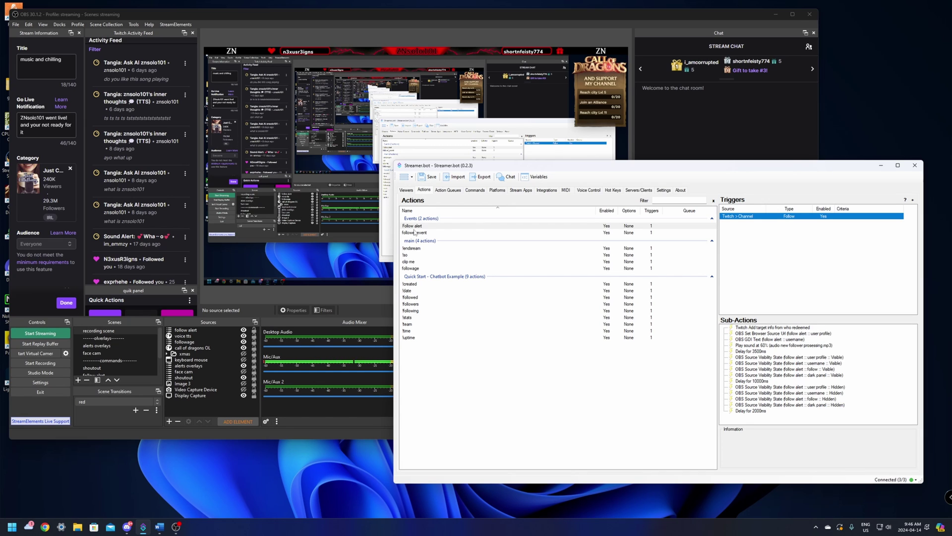
pyautogui.click(175, 526)
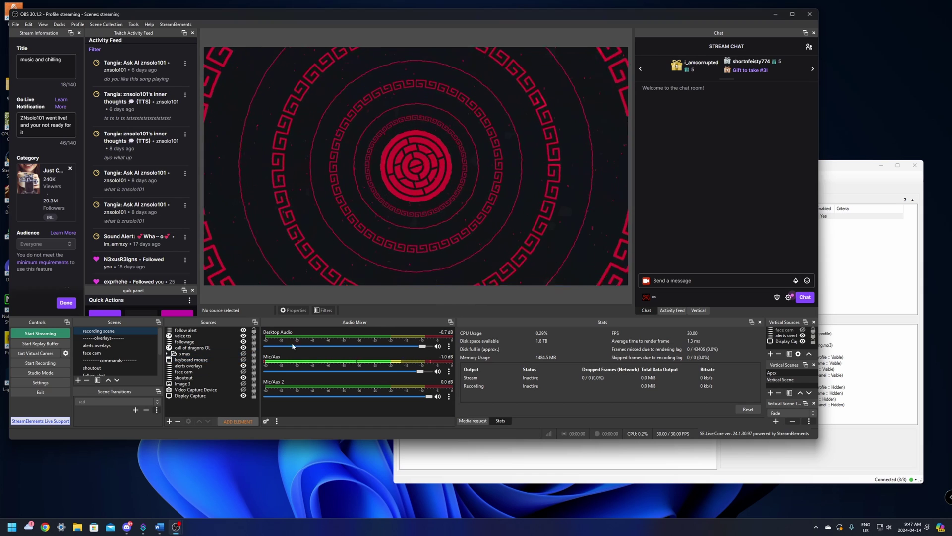
# Step: Switch to Streamer.bot and duplicate the Follow alert action in the Events group
pyautogui.click(848, 171)
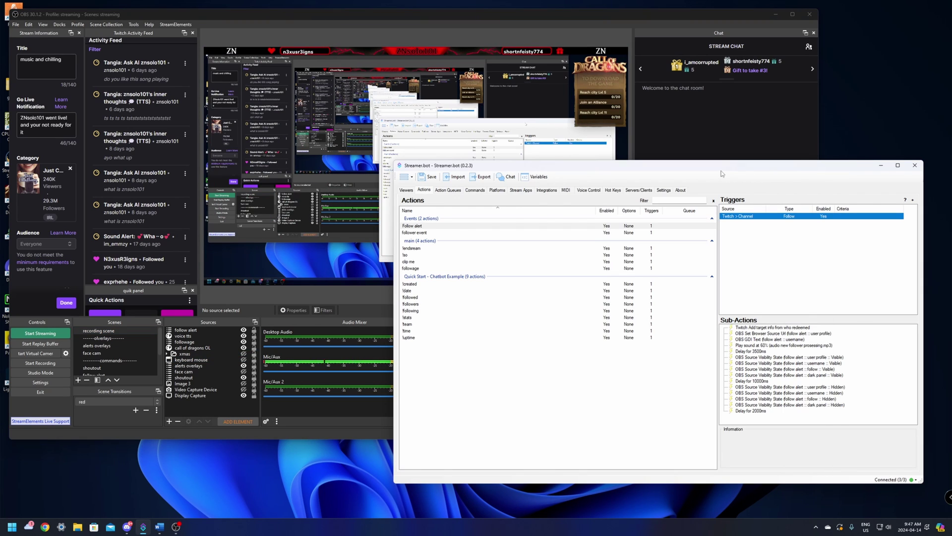
pyautogui.moveTo(722, 174); pyautogui.dragTo(706, 167)
pyautogui.rightClick(397, 219)
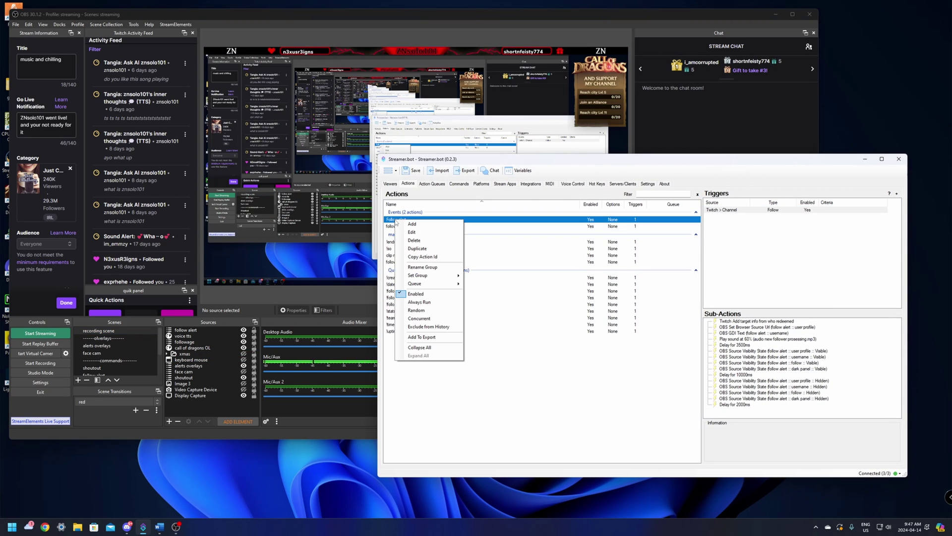
pyautogui.click(417, 249)
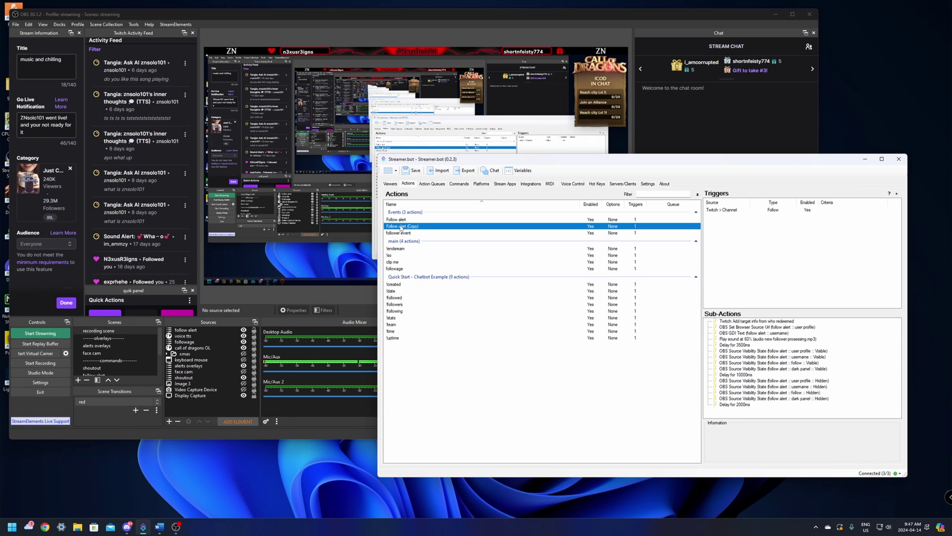
# Step: Rename the Follow alert copy to "subscribed", keeping it in the Events group
pyautogui.rightClick(410, 227)
pyautogui.press('Escape')
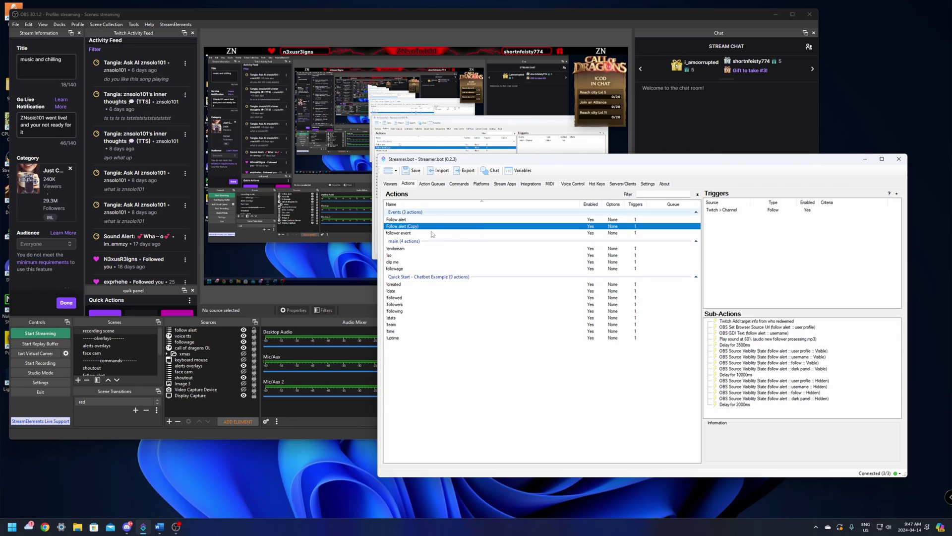
pyautogui.rightClick(398, 228)
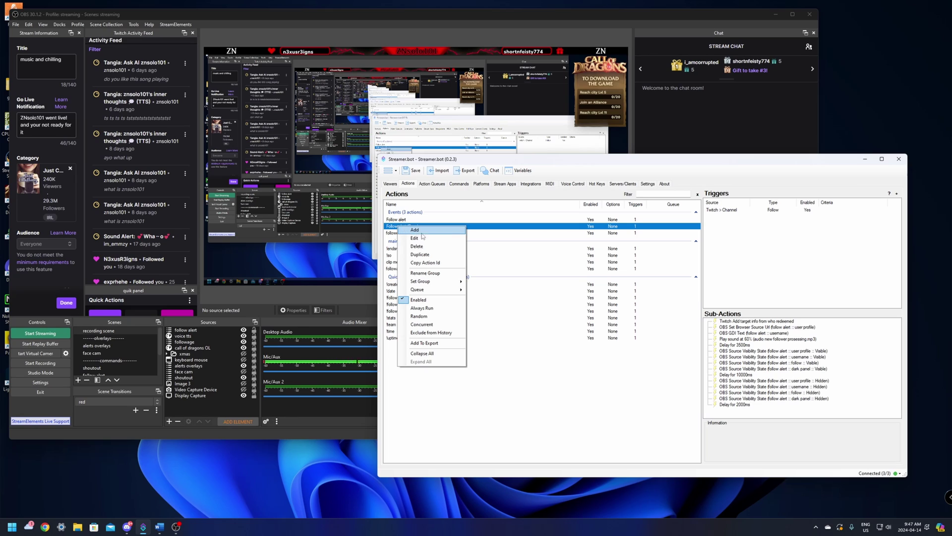
pyautogui.click(419, 234)
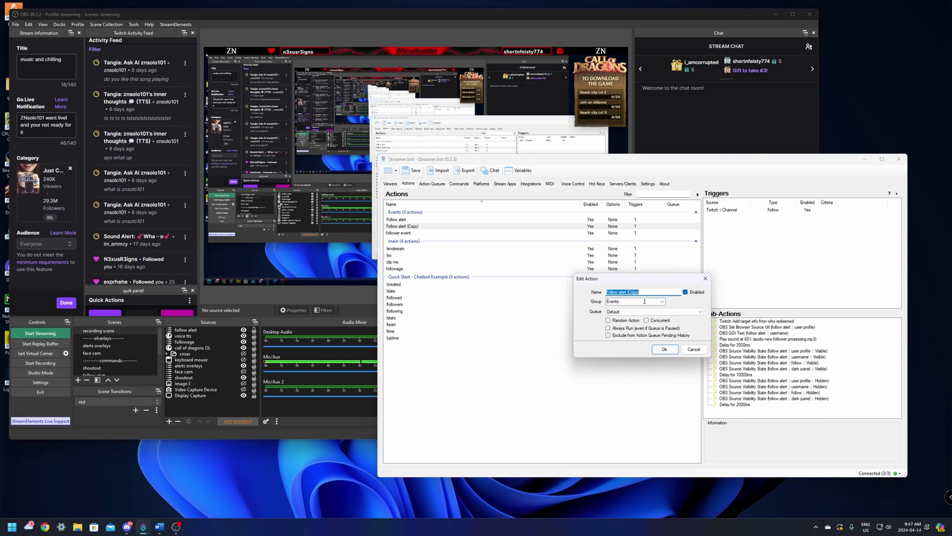
pyautogui.write('subscribed')
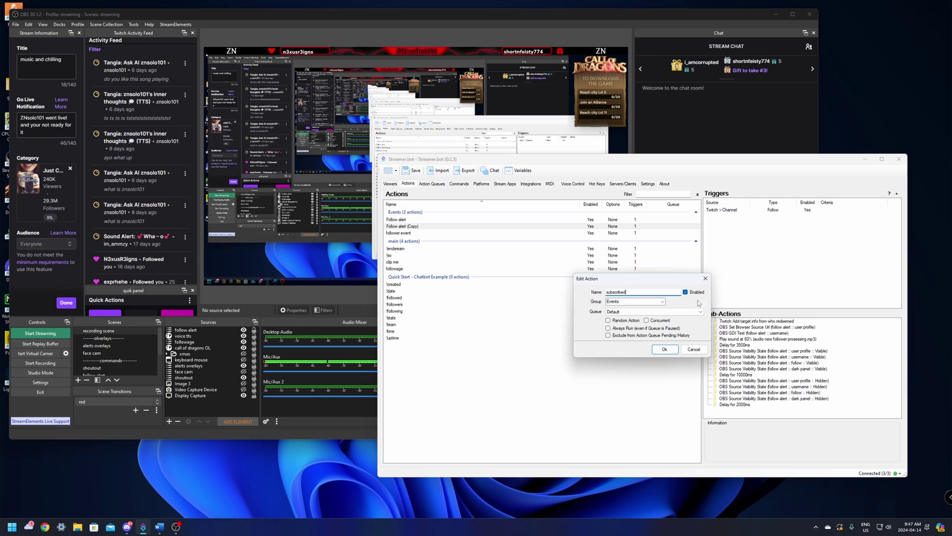
pyautogui.click(665, 349)
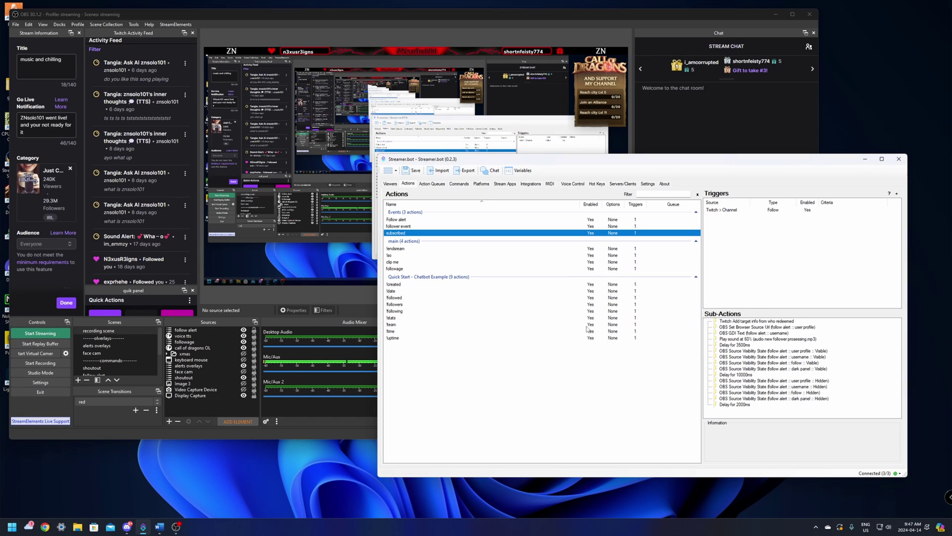
# Step: Add a Twitch Subscription trigger to the subscribed action, covering Prime, Tier 1, Tier 2 and Tier 3
pyautogui.rightClick(741, 230)
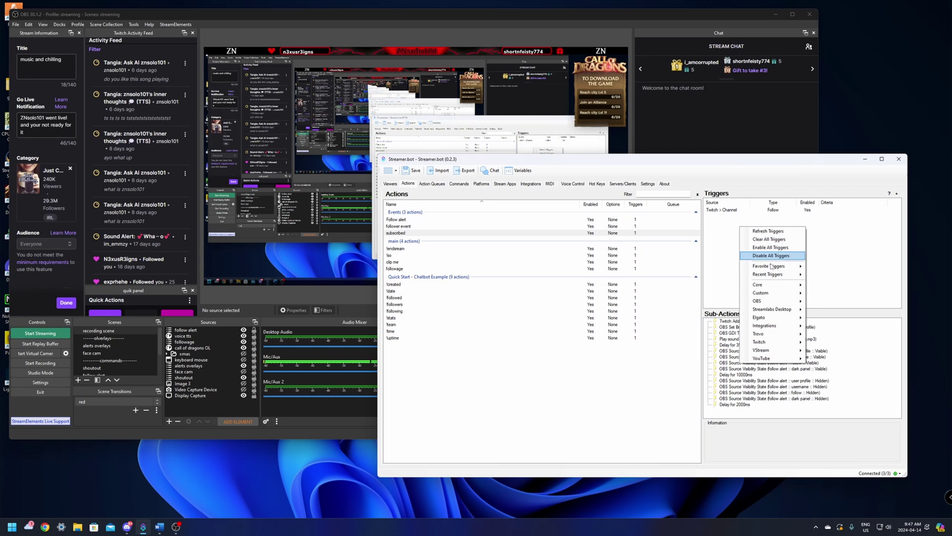
pyautogui.moveTo(769, 343)
pyautogui.moveTo(823, 483)
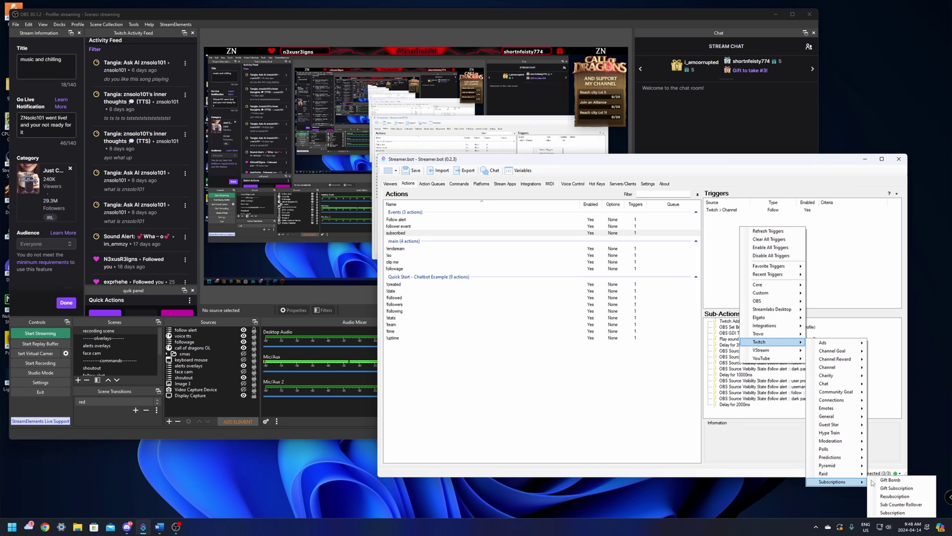
pyautogui.click(889, 513)
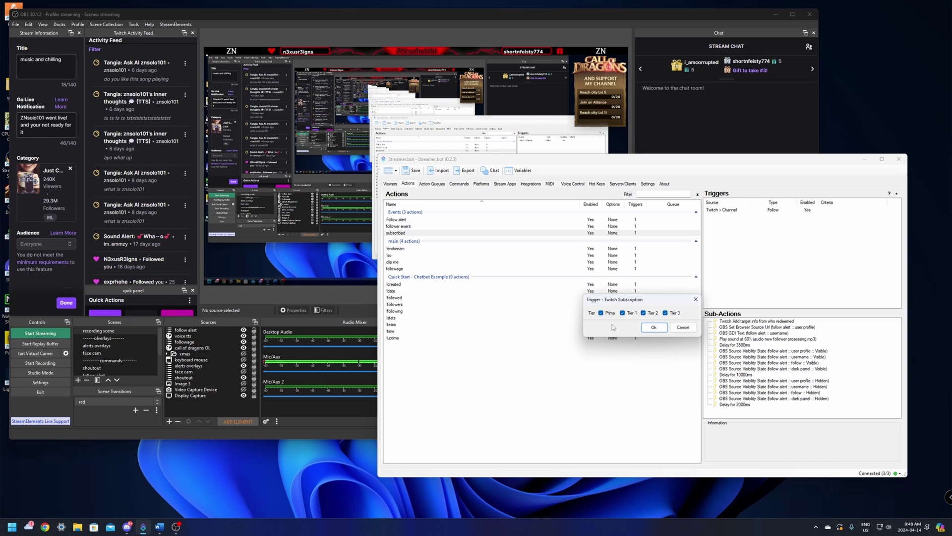
pyautogui.click(654, 328)
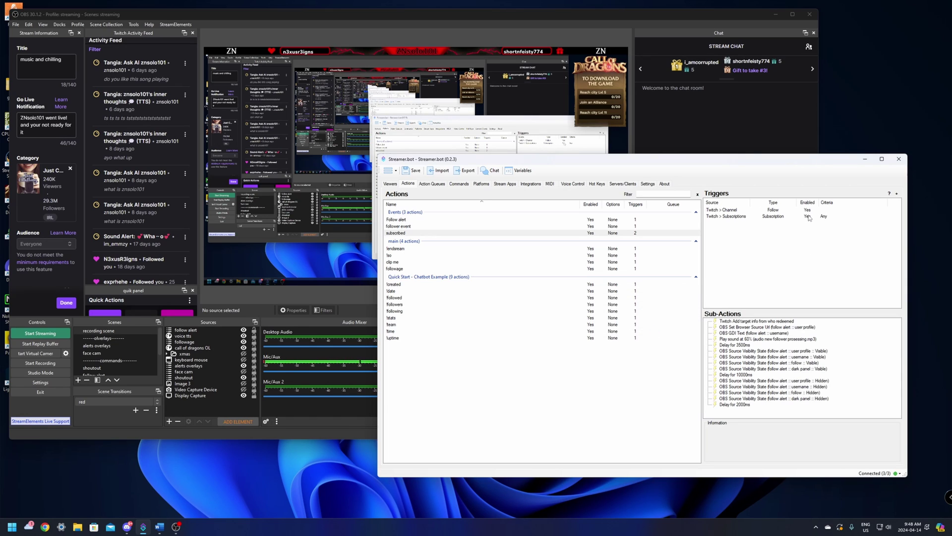
# Step: Delete the Twitch Follow trigger from the subscribed action, leaving the Subscription trigger selected
pyautogui.click(723, 211)
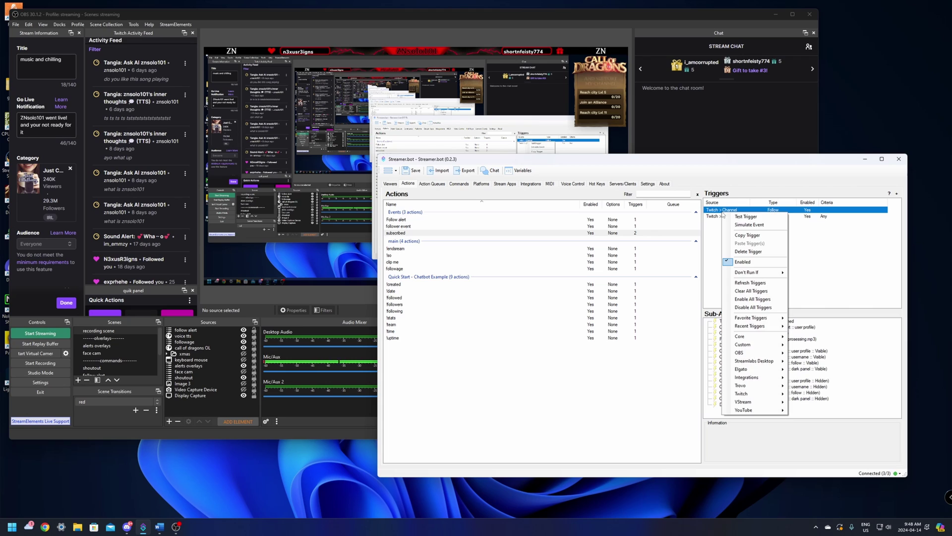
pyautogui.rightClick(724, 211)
pyautogui.click(750, 252)
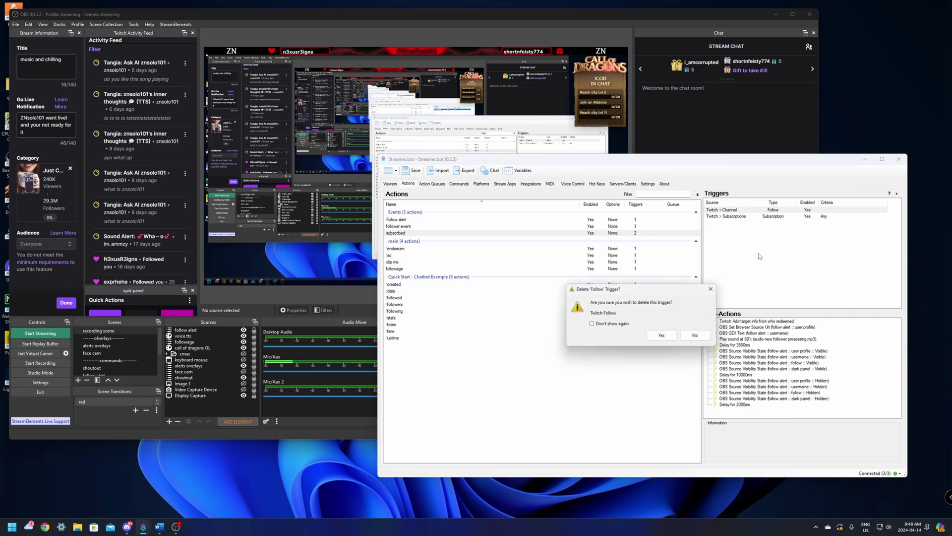
pyautogui.click(660, 336)
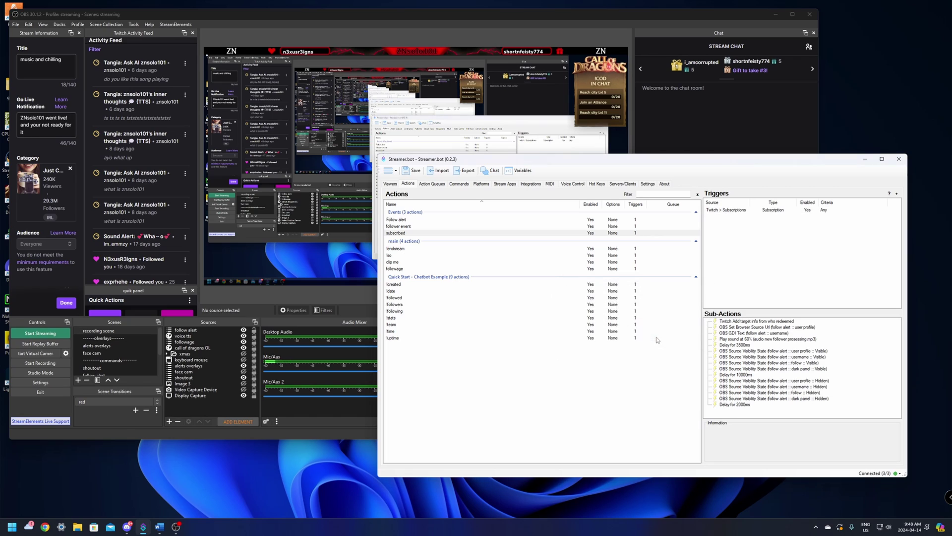
pyautogui.rightClick(726, 214)
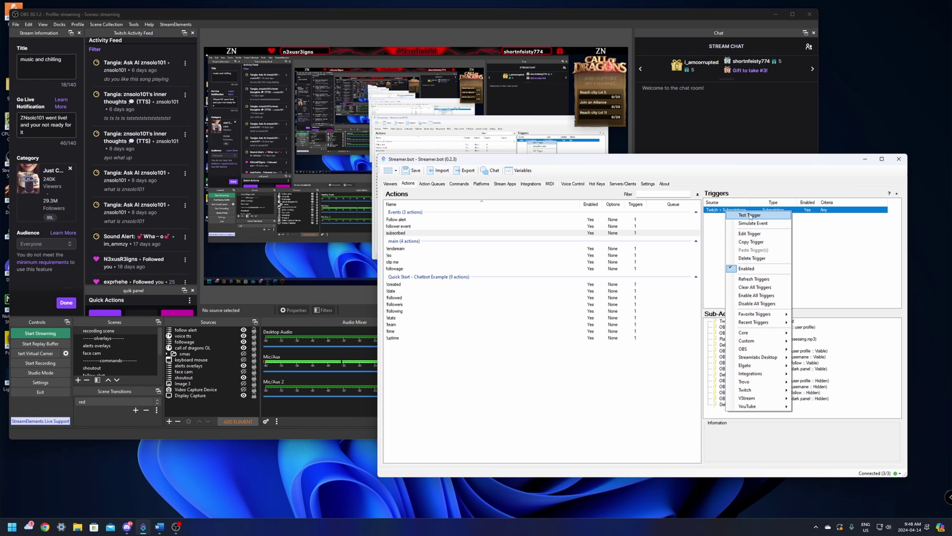
pyautogui.press('Escape')
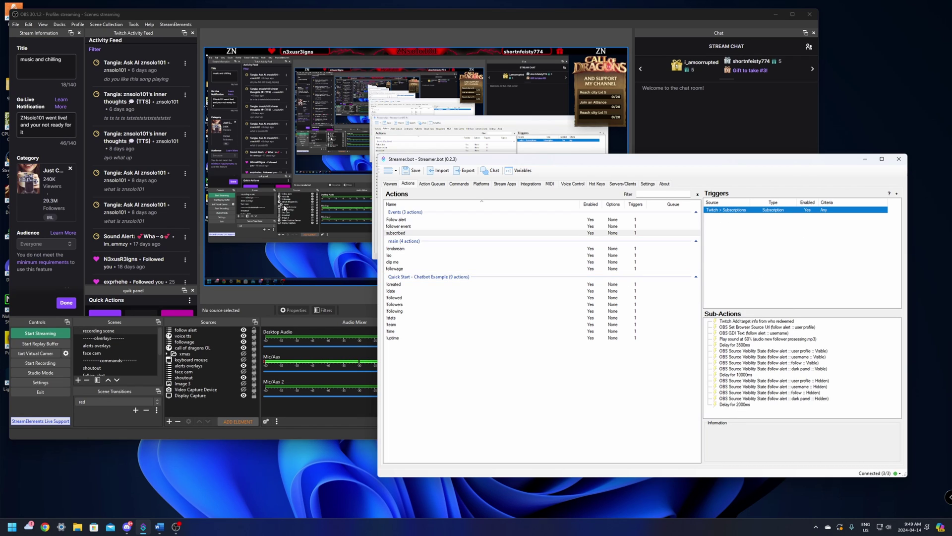
# Step: Change the scene of the OBS Set Browser Source Url sub-action to subscriber, keeping the user profile source
pyautogui.click(762, 327)
pyautogui.doubleClick(762, 328)
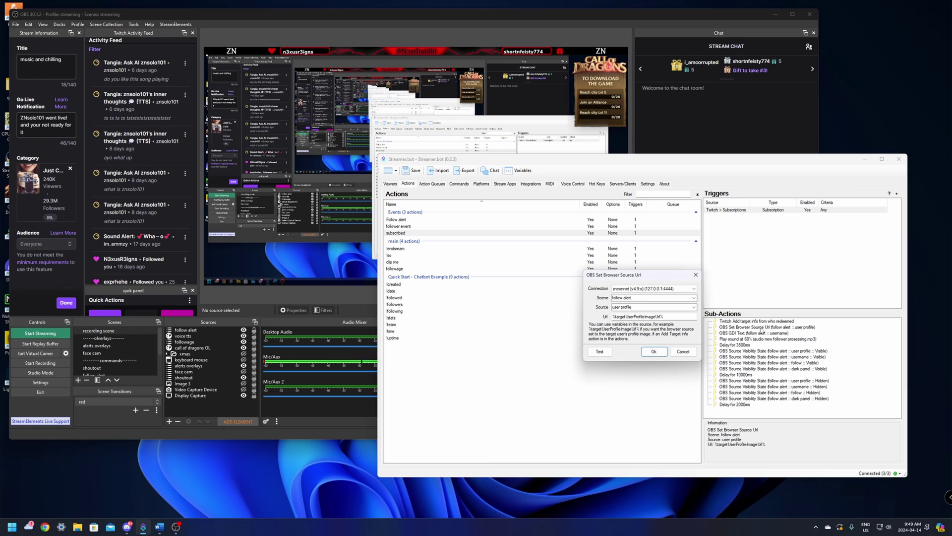
pyautogui.click(694, 298)
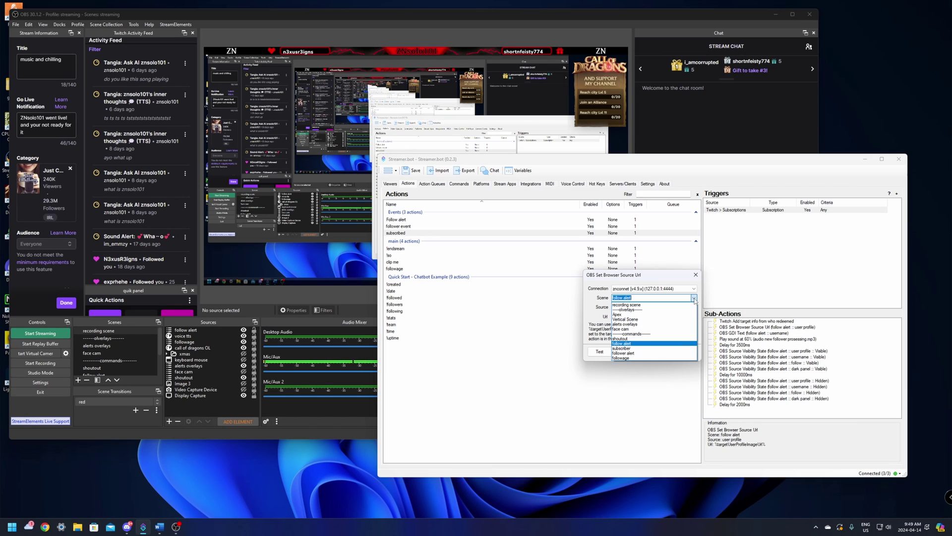
pyautogui.click(629, 348)
pyautogui.click(653, 352)
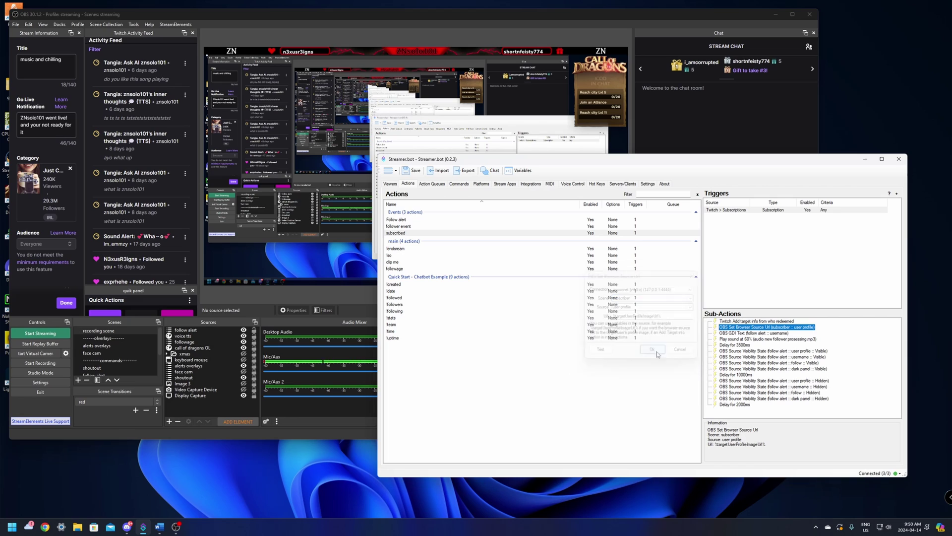
# Step: Change the scene of the OBS GDI Text sub-action to subscriber, then select the Play sound sub-action
pyautogui.doubleClick(741, 334)
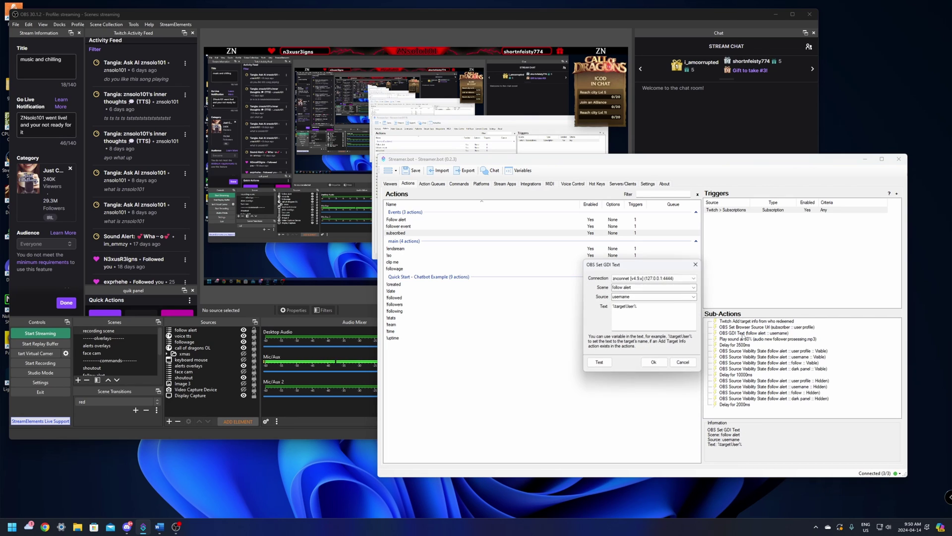
pyautogui.click(693, 289)
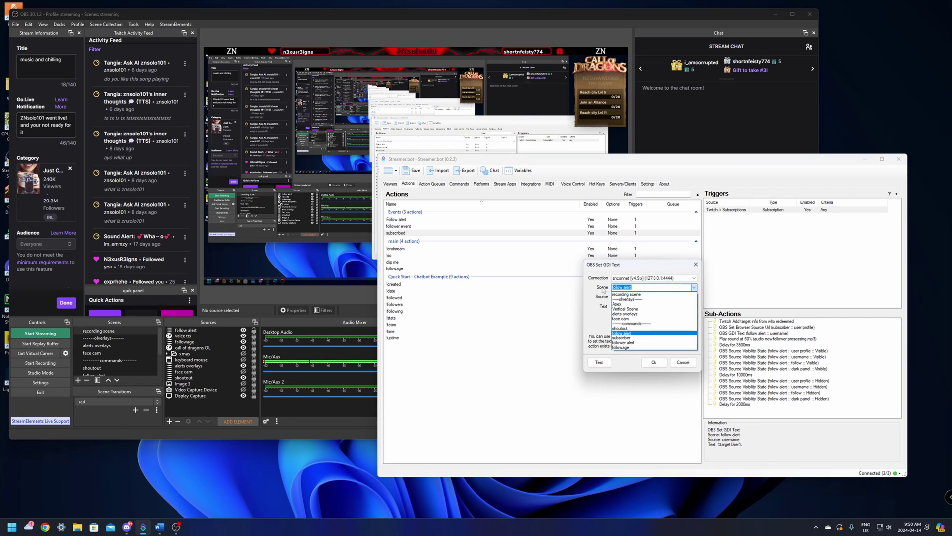
pyautogui.click(623, 338)
pyautogui.click(654, 362)
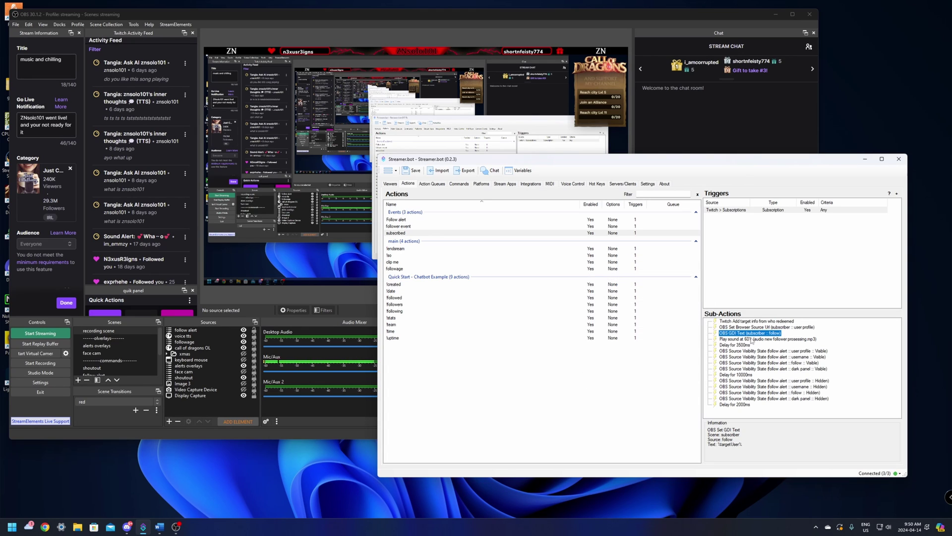
pyautogui.press('Down')
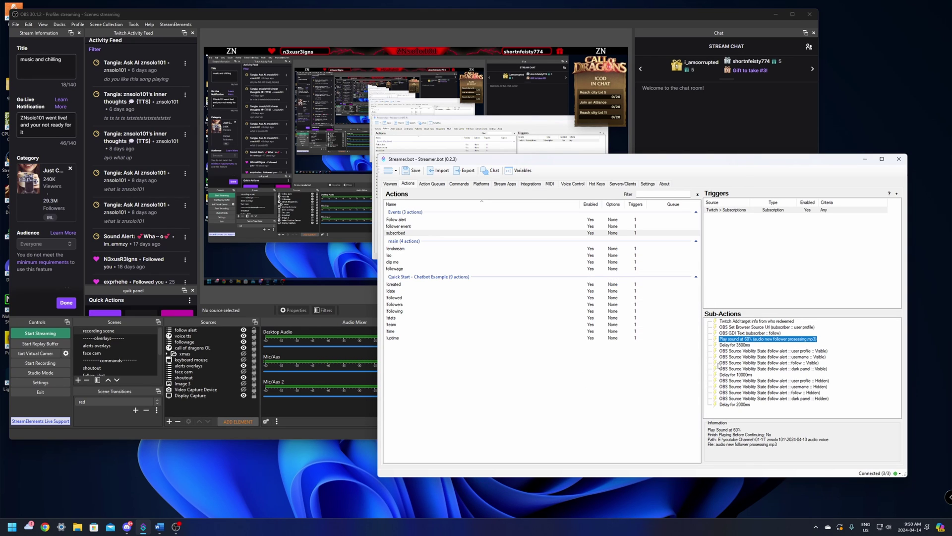
# Step: Set the scene to subscriber in the Source Visibility sub-actions that make the user profile and username visible
pyautogui.doubleClick(753, 352)
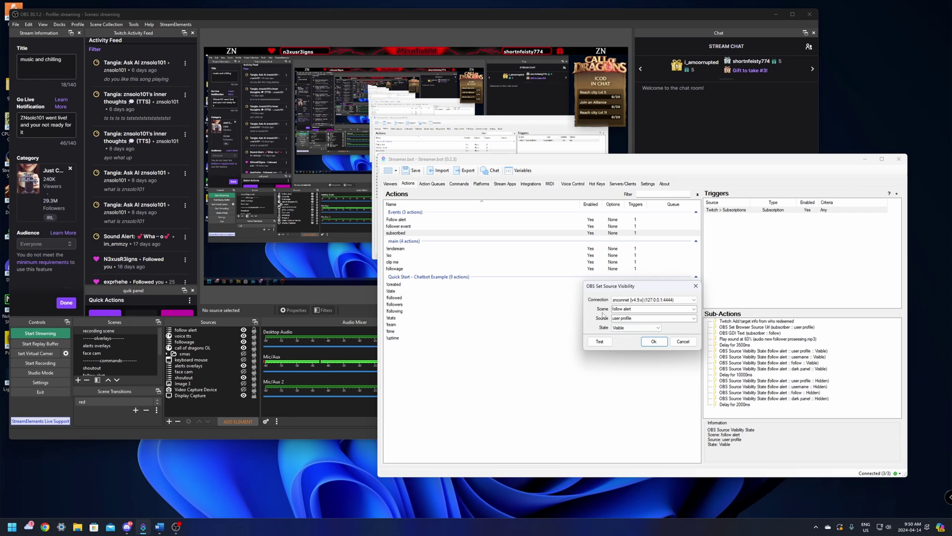
pyautogui.click(694, 309)
pyautogui.click(630, 359)
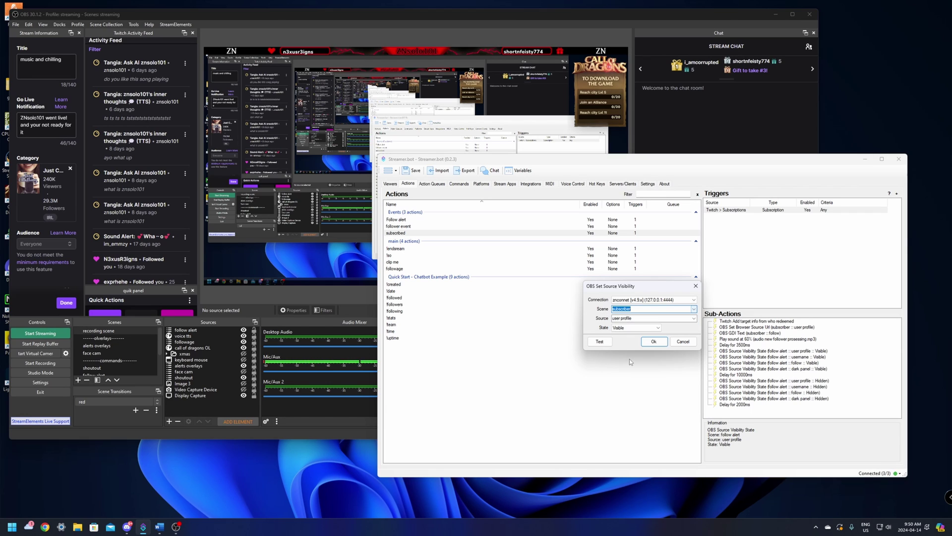
pyautogui.click(655, 341)
pyautogui.click(749, 357)
pyautogui.doubleClick(749, 357)
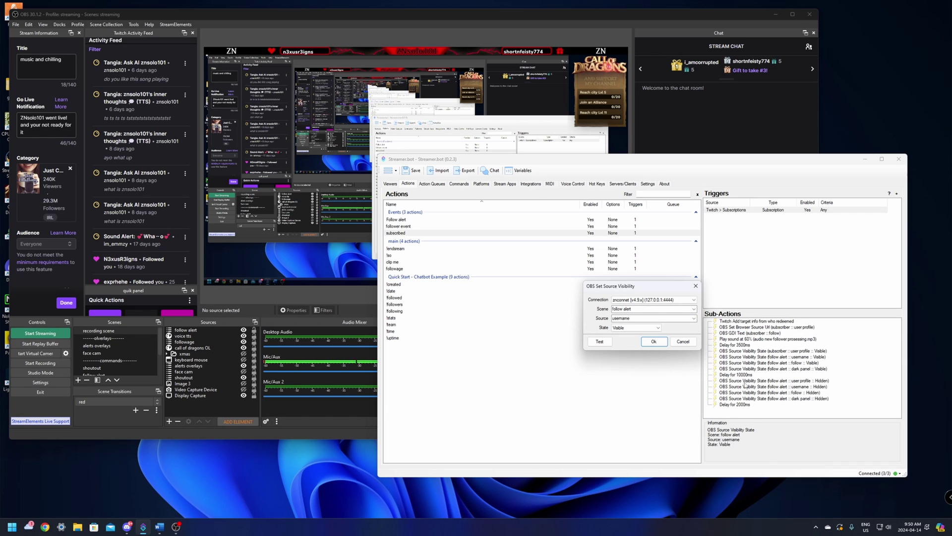
pyautogui.click(694, 309)
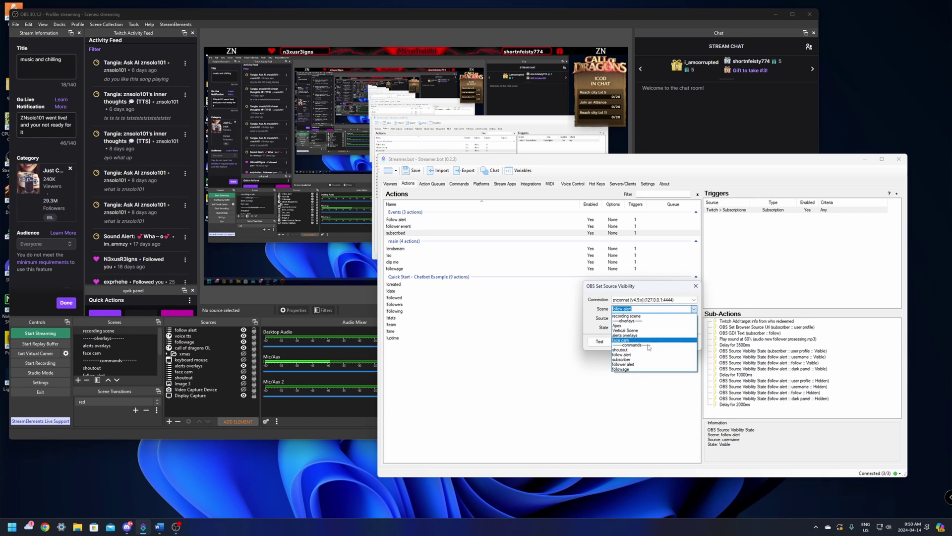
pyautogui.click(635, 359)
pyautogui.click(659, 341)
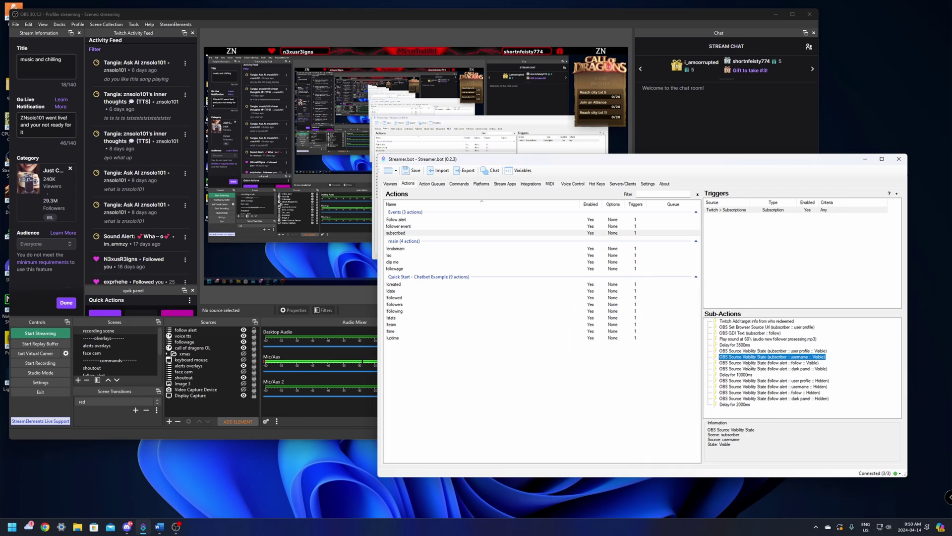
# Step: Set the scene to subscriber in the Source Visibility sub-actions that make the follow and dark panel sources visible
pyautogui.doubleClick(748, 363)
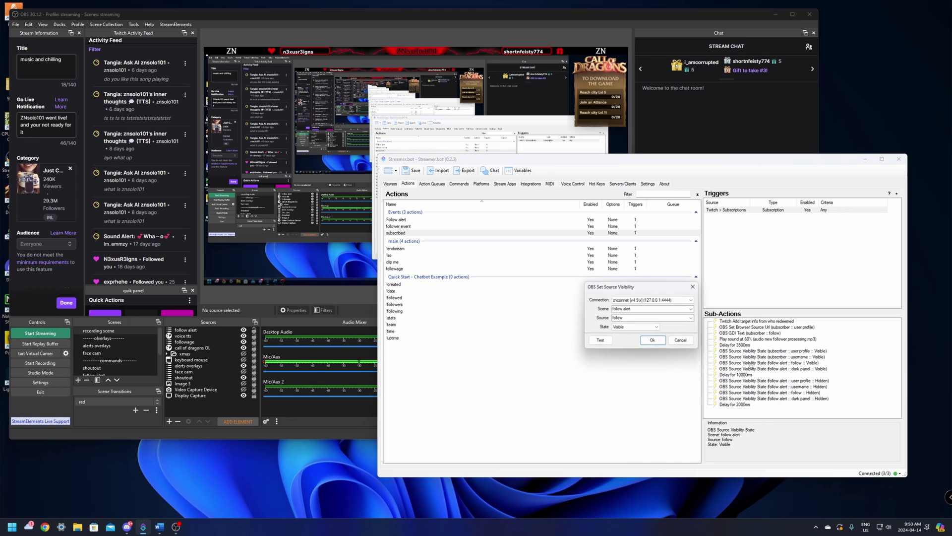
pyautogui.click(694, 309)
pyautogui.click(654, 361)
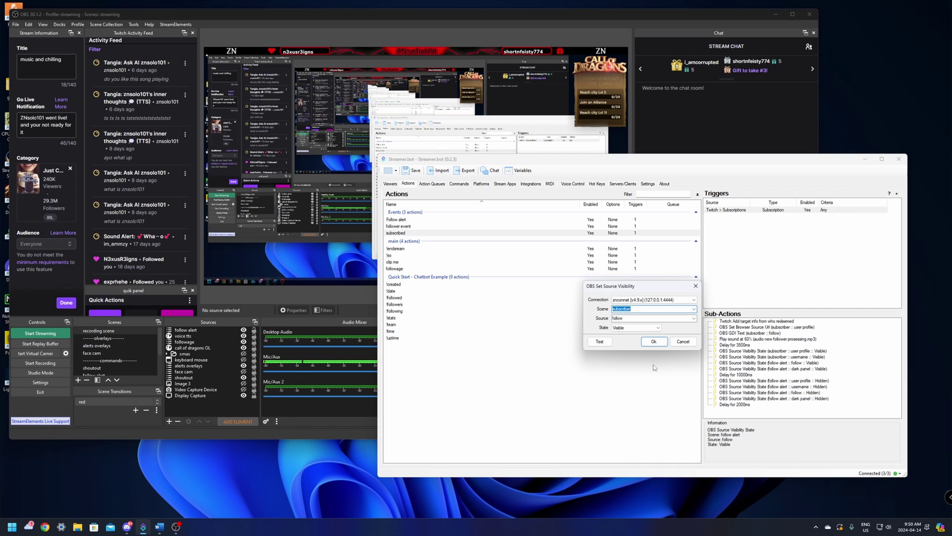
pyautogui.click(654, 341)
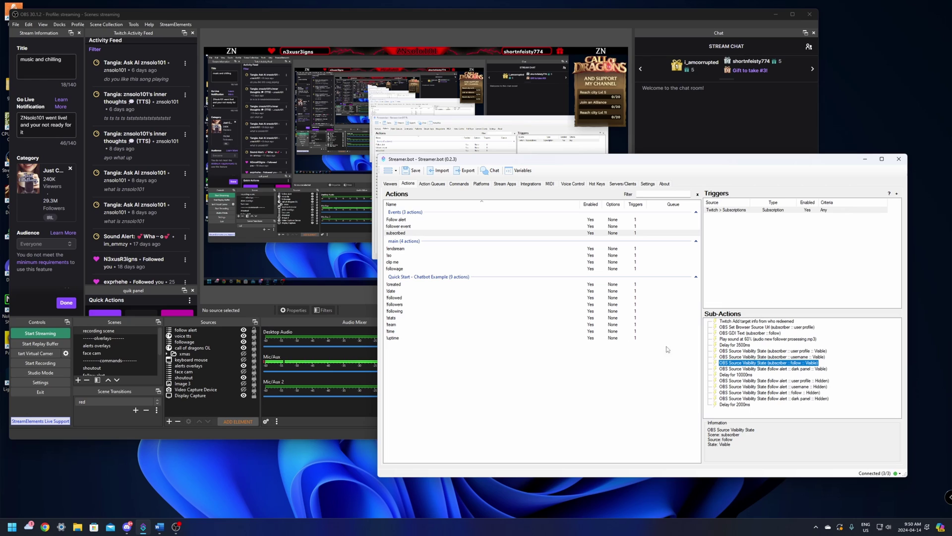
pyautogui.doubleClick(748, 369)
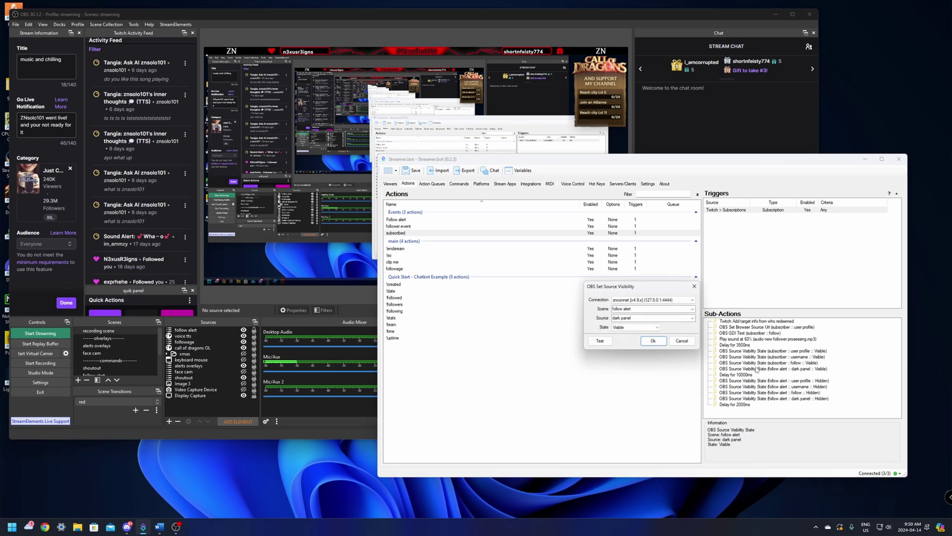
pyautogui.click(694, 309)
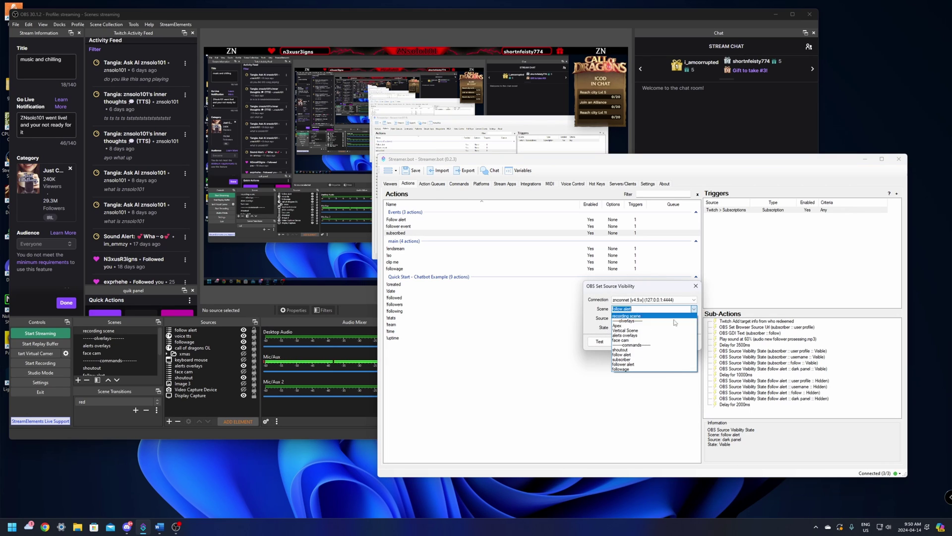
pyautogui.click(628, 359)
pyautogui.click(654, 341)
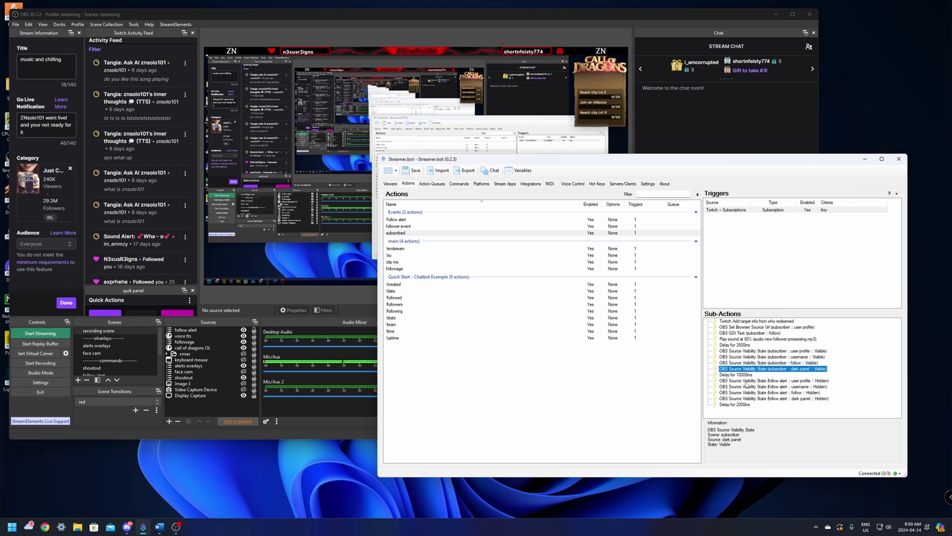
# Step: Set the scene to subscriber in the Source Visibility sub-actions that hide the user profile and username sources
pyautogui.doubleClick(763, 382)
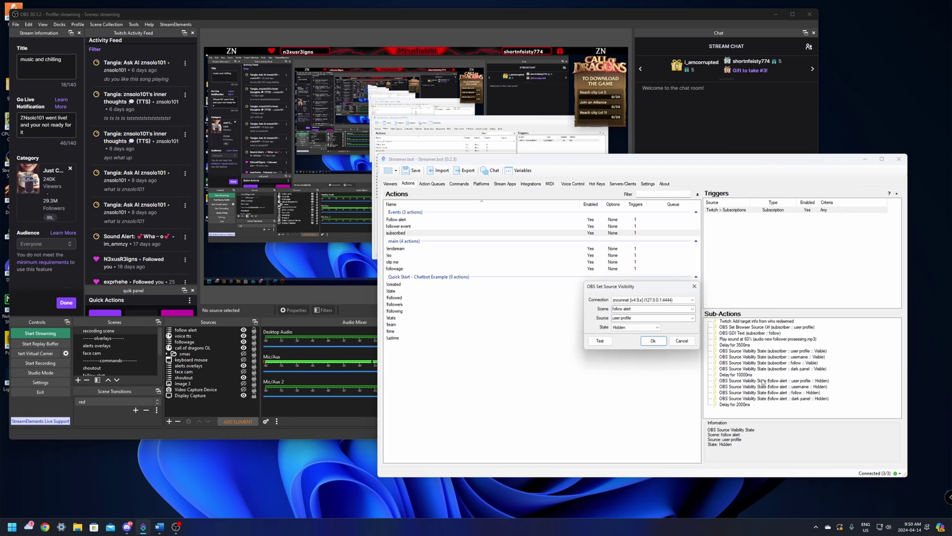
pyautogui.click(693, 312)
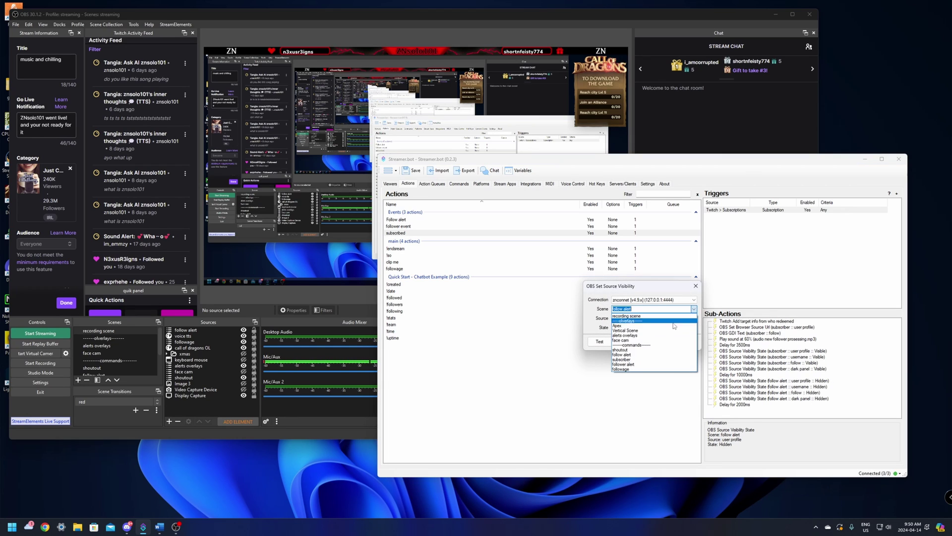
pyautogui.click(629, 359)
pyautogui.click(654, 341)
pyautogui.click(753, 387)
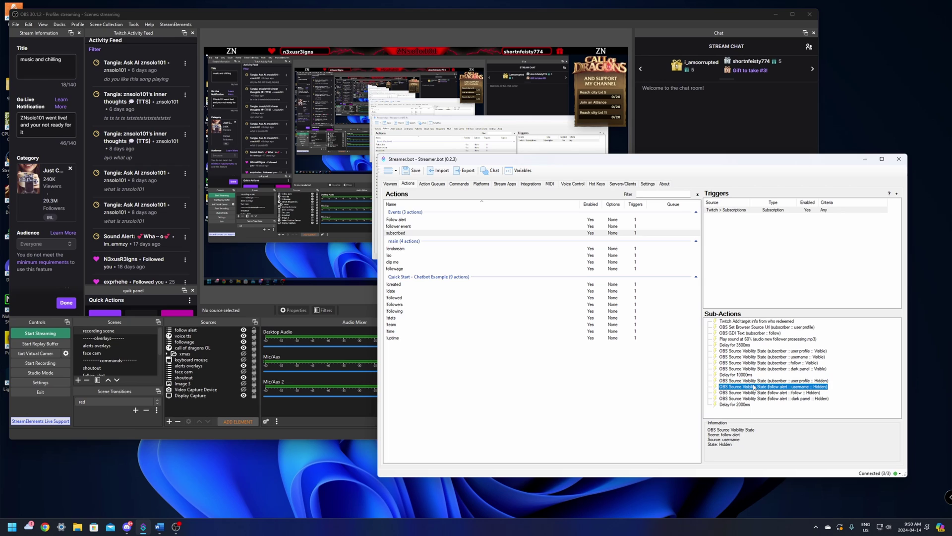
pyautogui.doubleClick(744, 387)
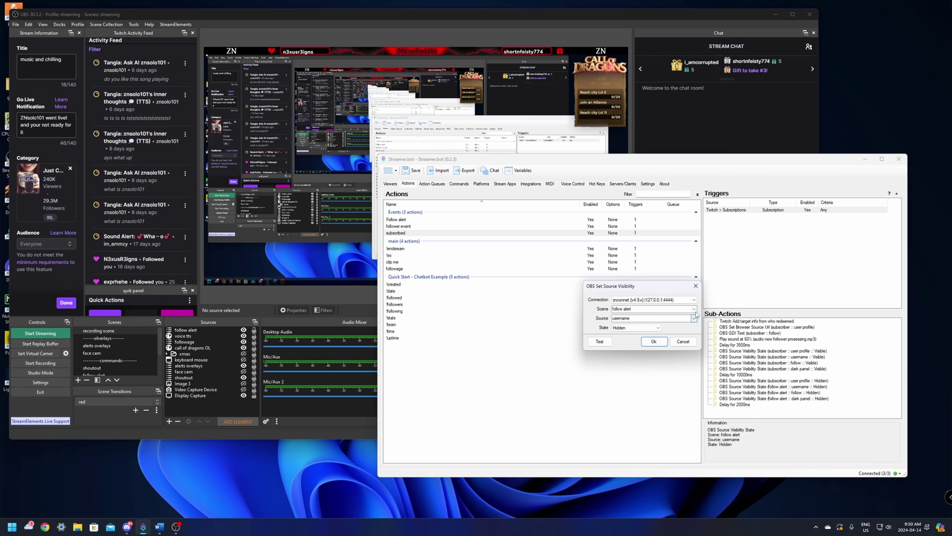
pyautogui.click(693, 308)
pyautogui.click(639, 359)
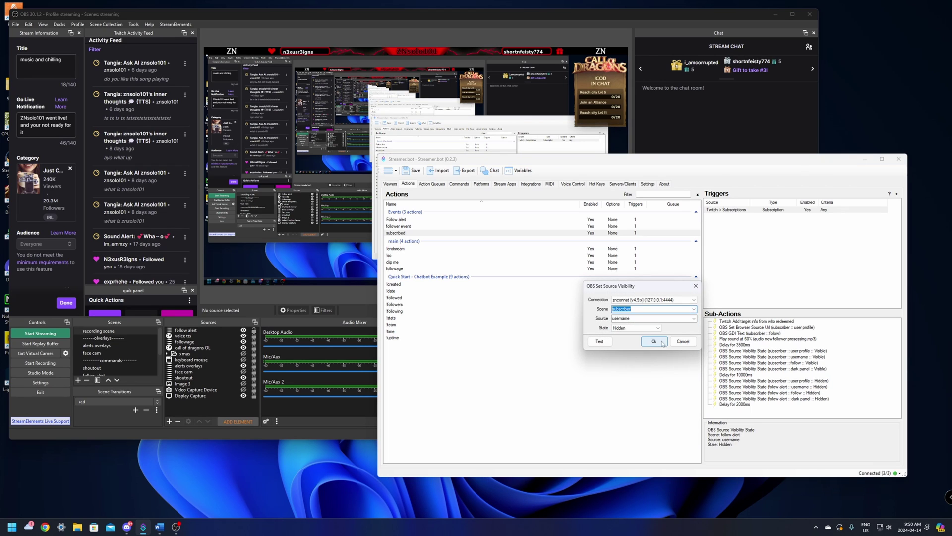
pyautogui.click(662, 342)
# Step: Set the scene to subscriber in the Source Visibility sub-actions that hide the follow and dark panel sources
pyautogui.doubleClick(759, 397)
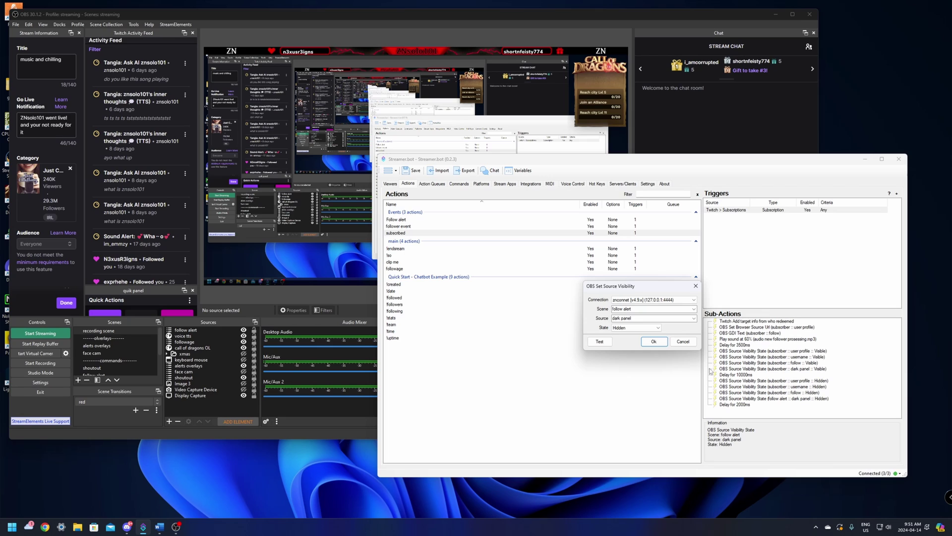
pyautogui.click(695, 309)
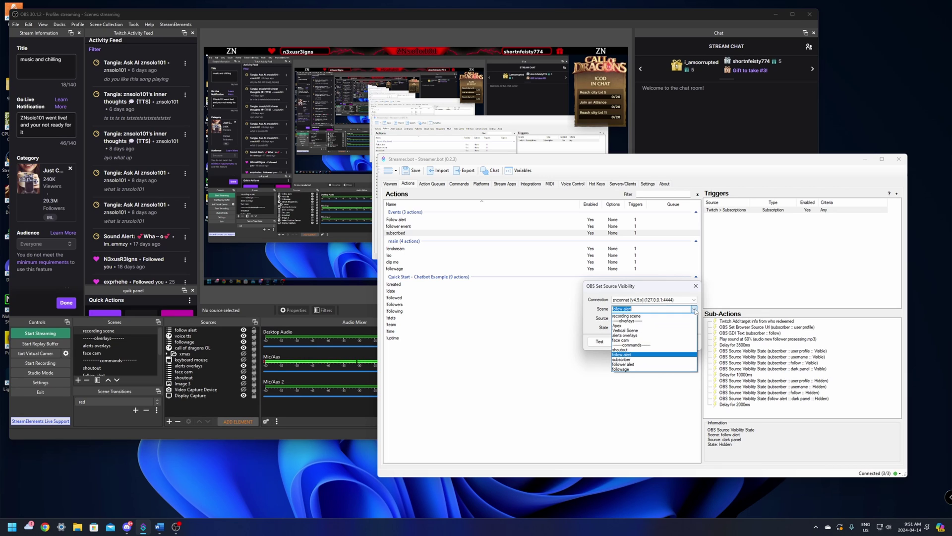
pyautogui.click(628, 359)
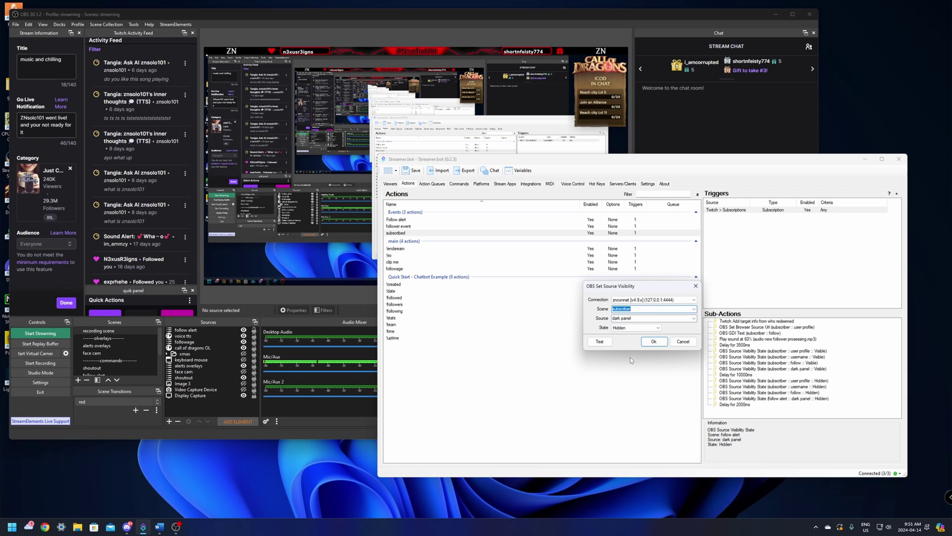
pyautogui.click(658, 343)
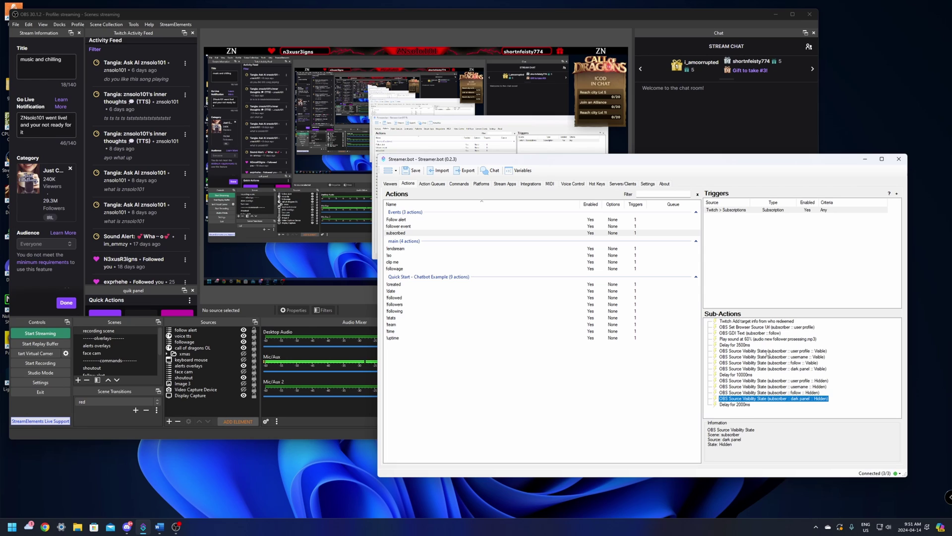
# Step: Test the Twitch Subscription trigger of the subscribed action
pyautogui.scroll(-2, 125, 348)
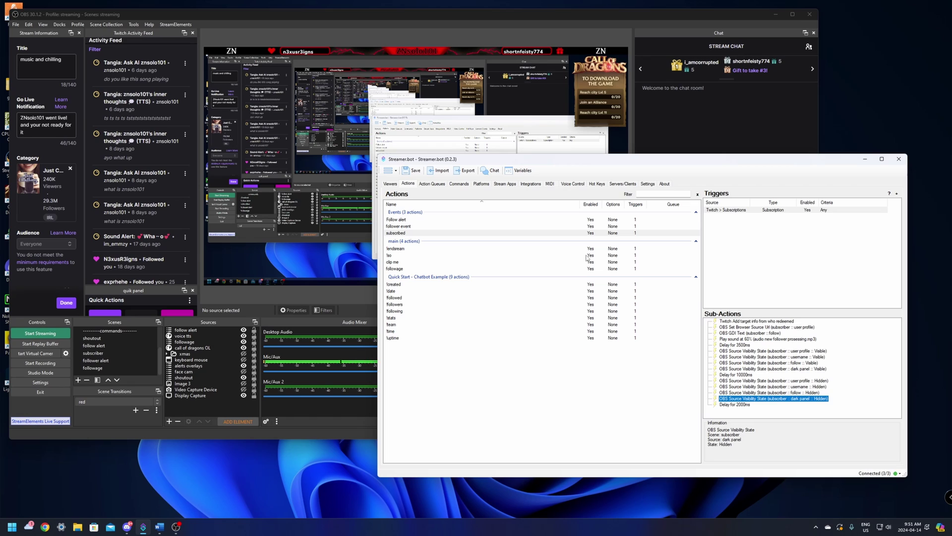
pyautogui.rightClick(725, 211)
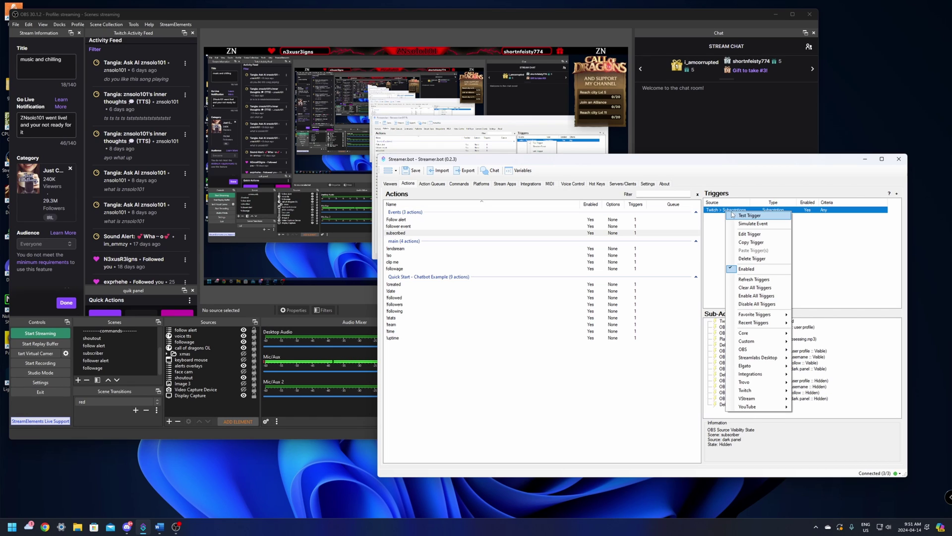
pyautogui.click(744, 216)
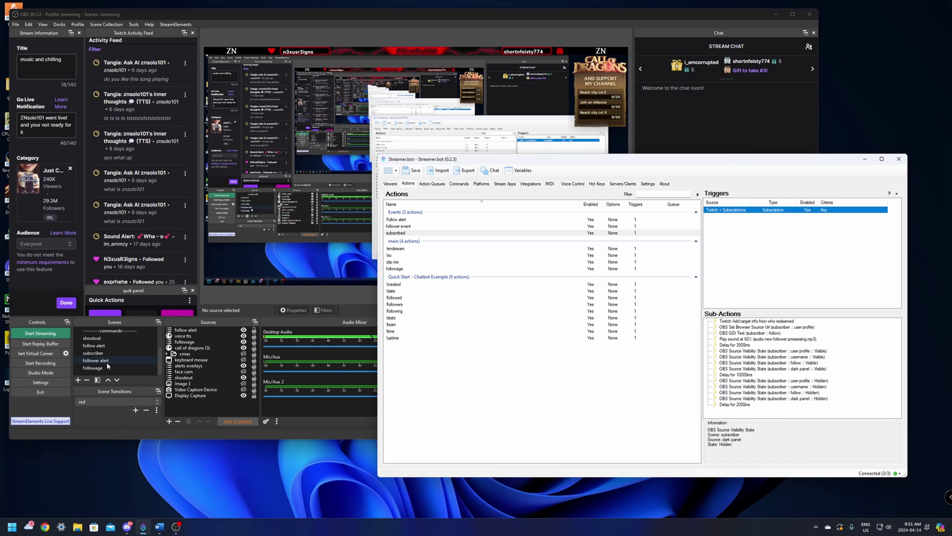
# Step: Switch to OBS and add the existing follow alert scene as a source in the current scene
pyautogui.scroll(2, 108, 364)
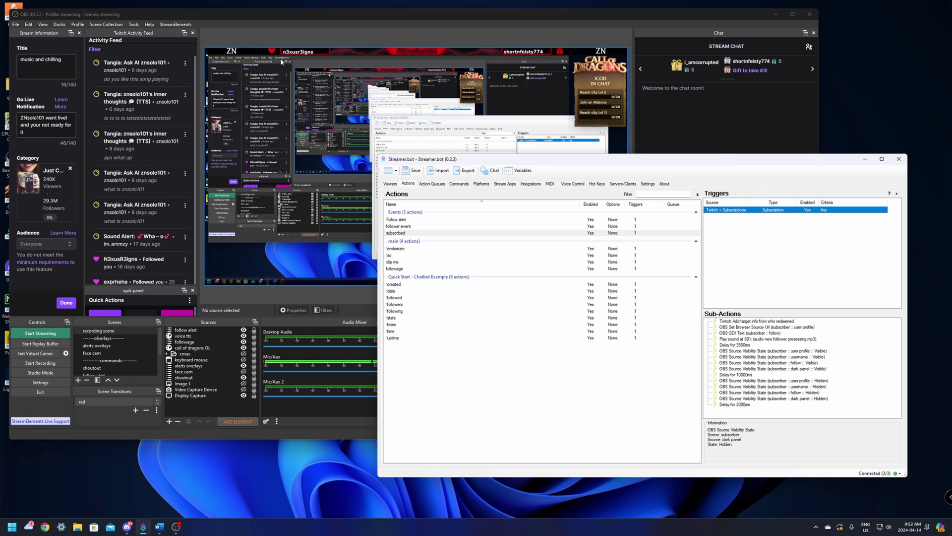
pyautogui.click(302, 11)
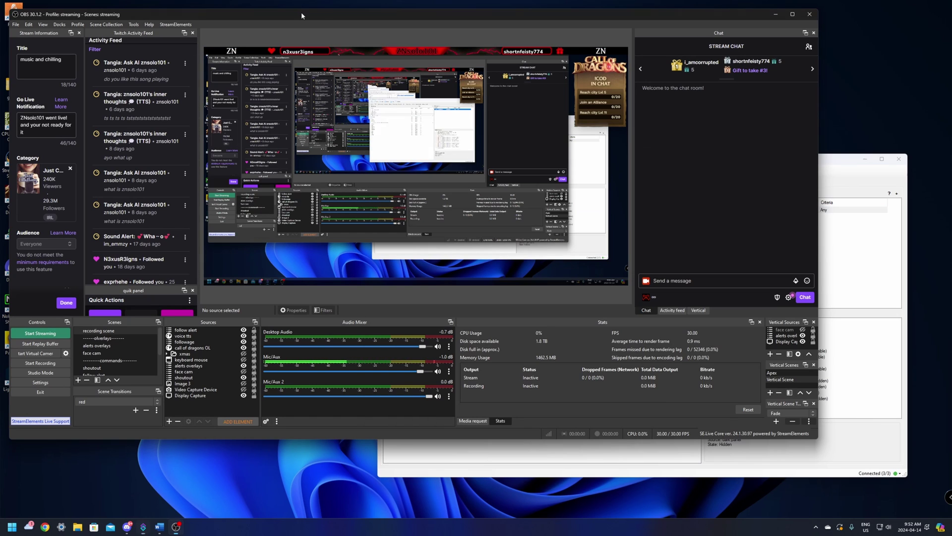
pyautogui.rightClick(184, 403)
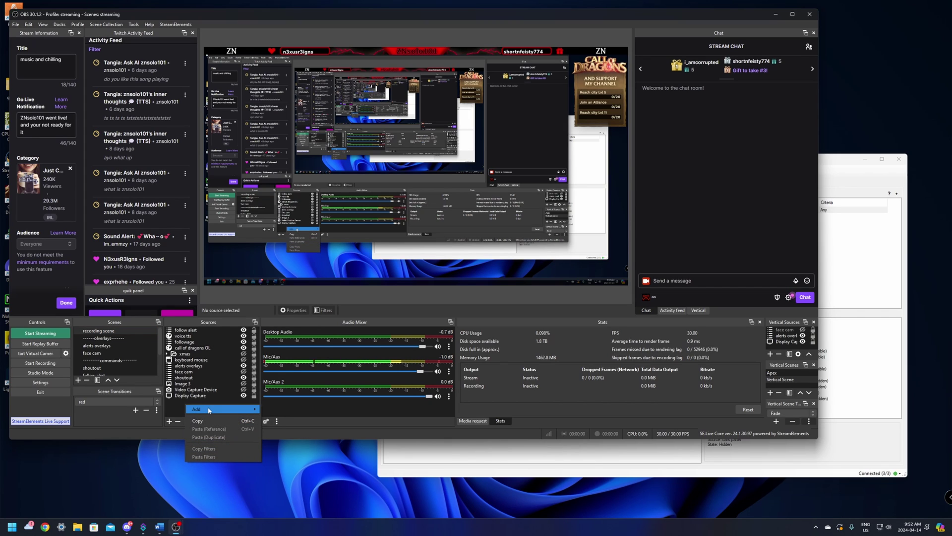
pyautogui.moveTo(209, 410)
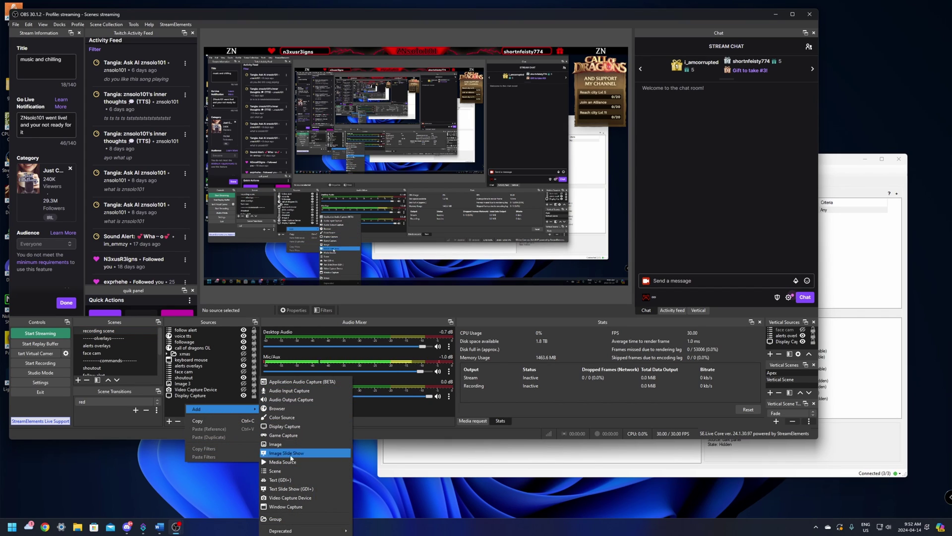
pyautogui.click(284, 471)
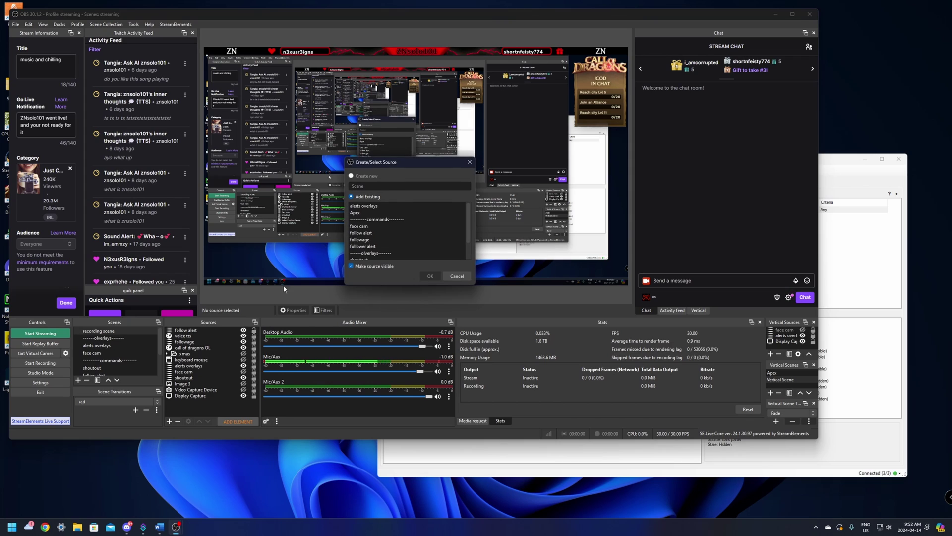
pyautogui.click(367, 233)
pyautogui.click(430, 277)
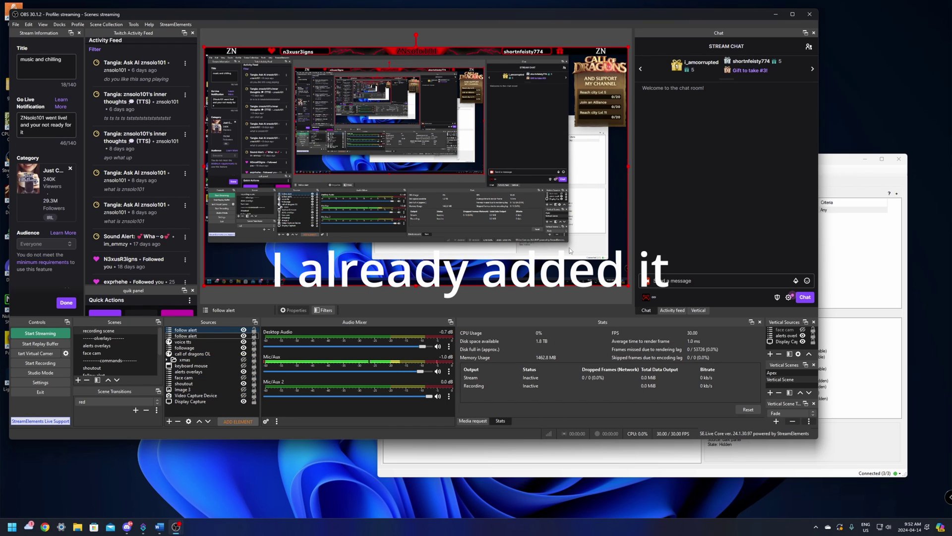
# Step: Add the existing subscriber scene as a visible source in the current scene
pyautogui.rightClick(193, 407)
pyautogui.moveTo(218, 415)
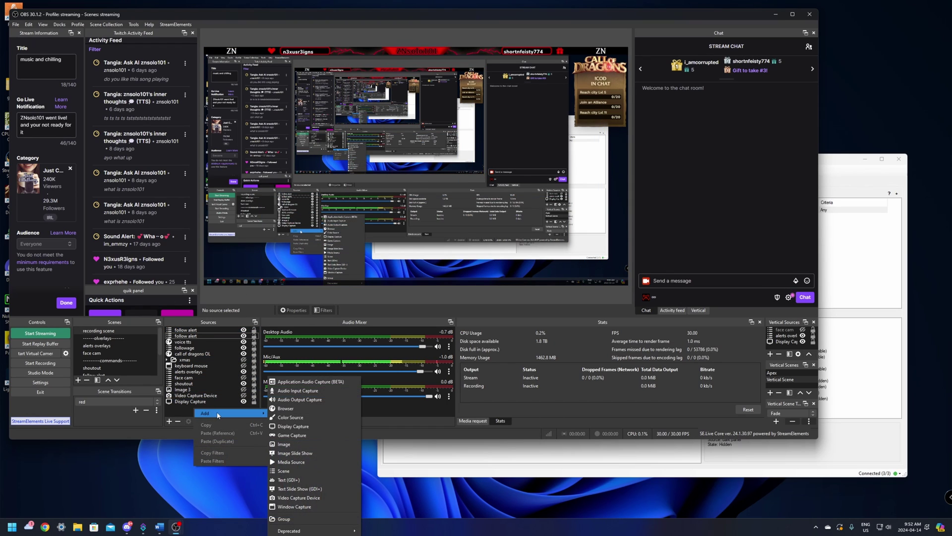
pyautogui.click(296, 471)
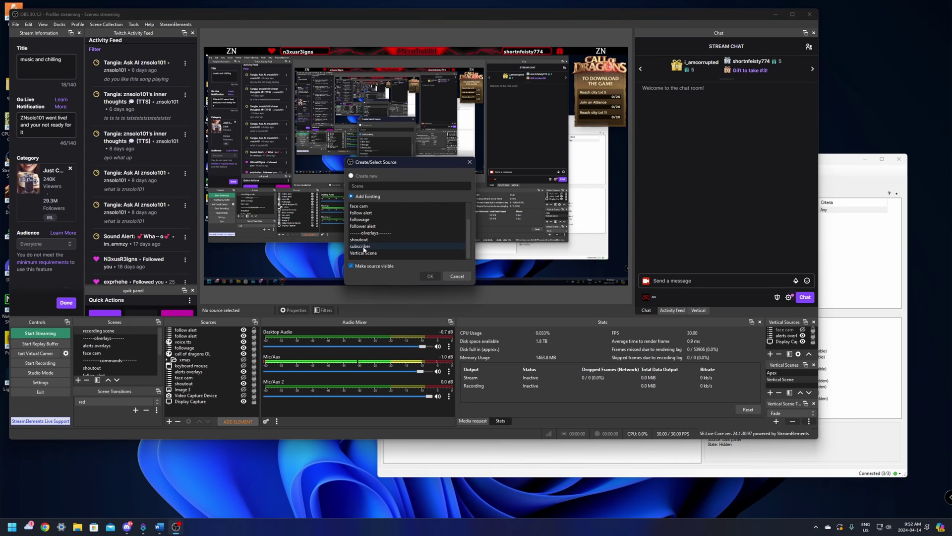
pyautogui.click(364, 247)
pyautogui.click(427, 276)
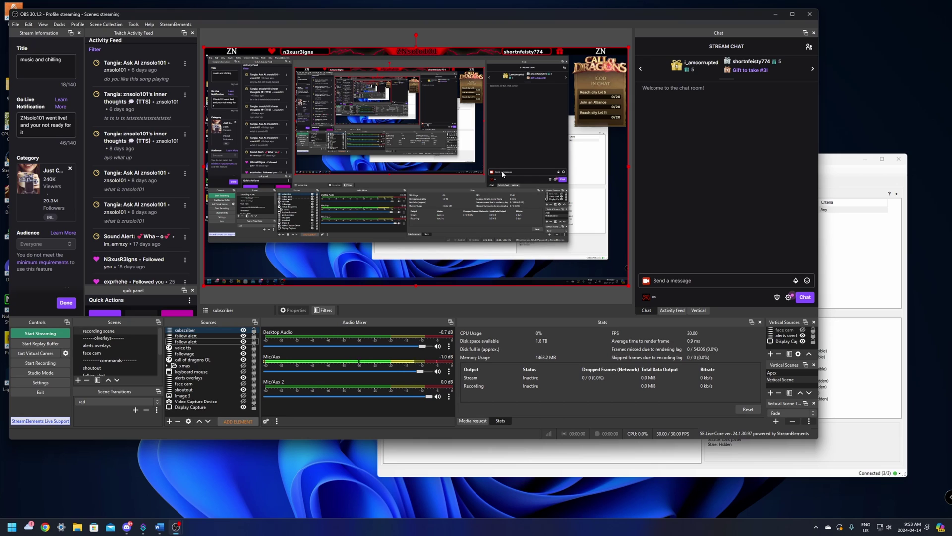
# Step: Remove the duplicate follow alert source in OBS and switch back to Streamer.bot
pyautogui.click(823, 252)
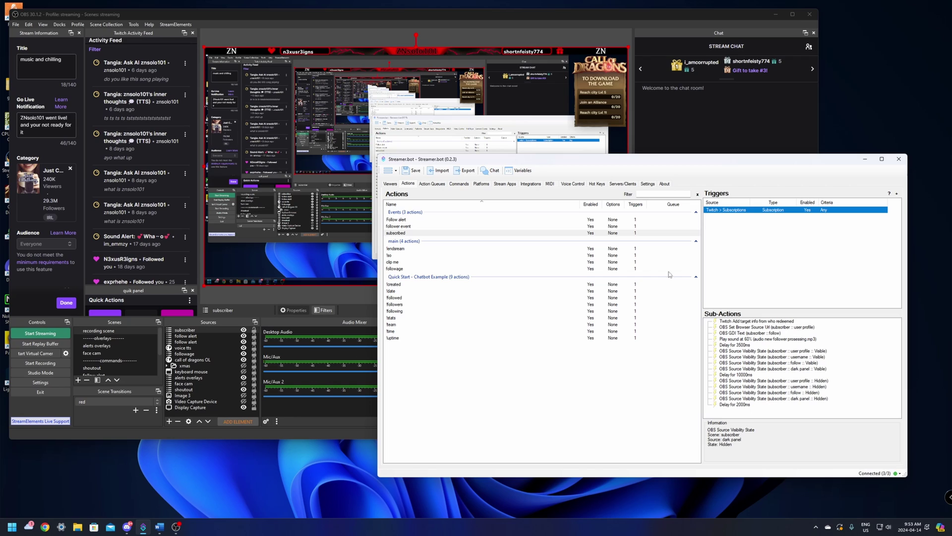
pyautogui.scroll(-2, 110, 336)
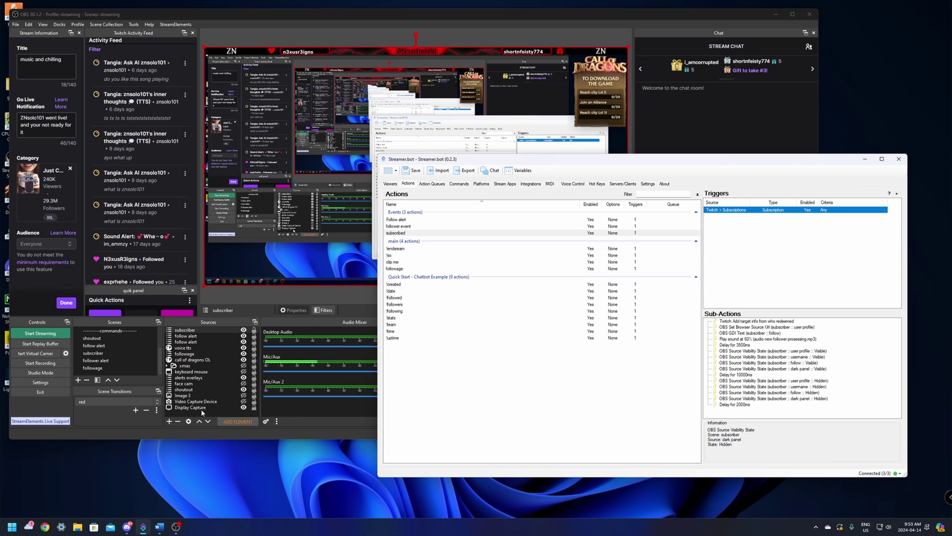
pyautogui.click(194, 337)
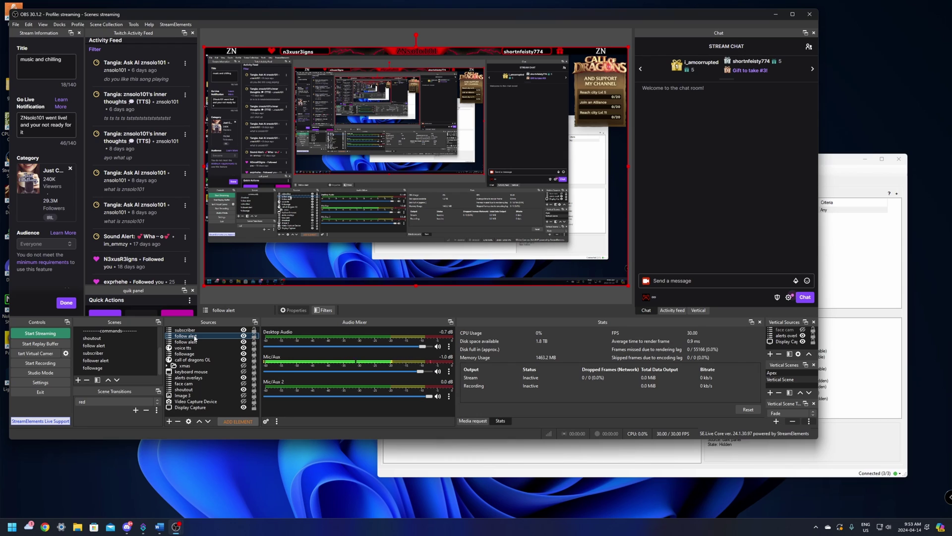
pyautogui.rightClick(195, 337)
pyautogui.click(214, 331)
pyautogui.click(836, 167)
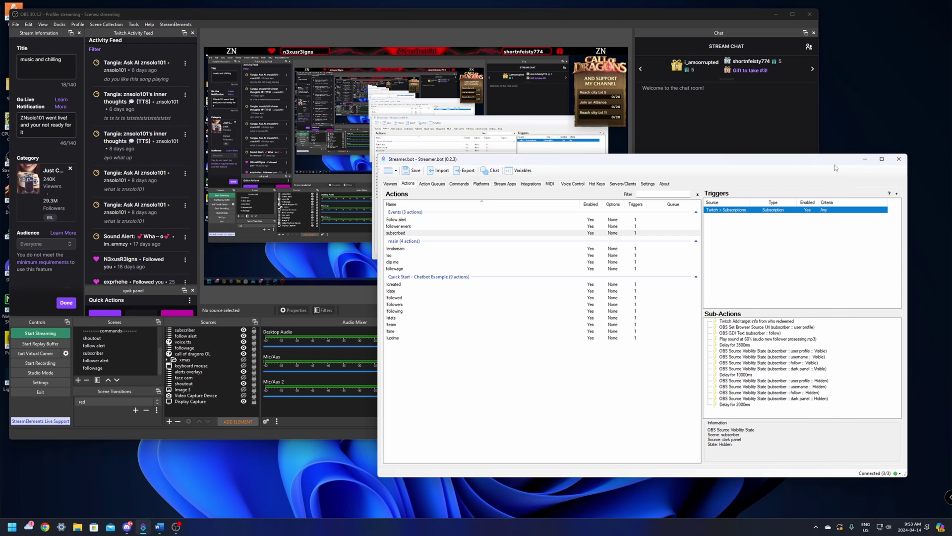